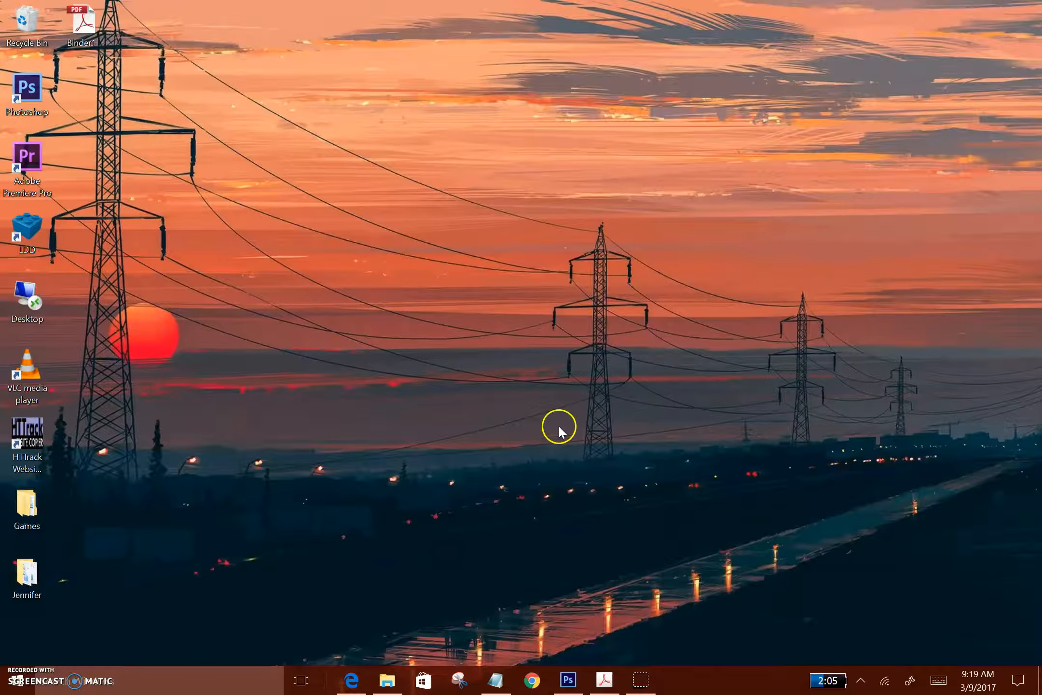
Review the note listing what the ad requires, and switch to Edge to view the Lawndale property listing page
left_click(494, 680)
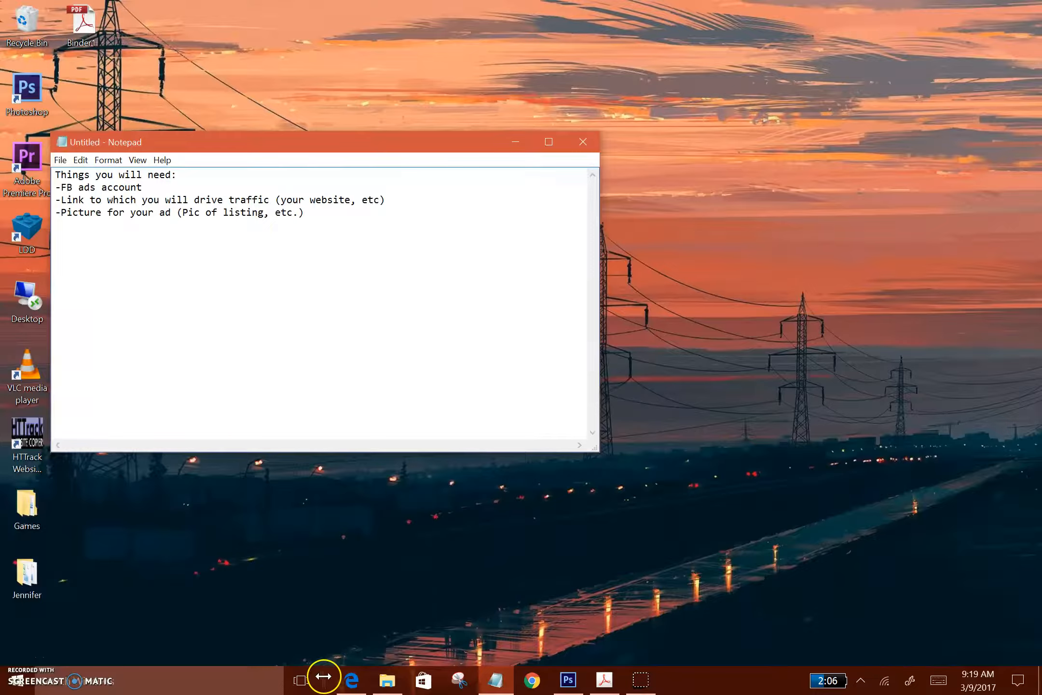
left_click(352, 682)
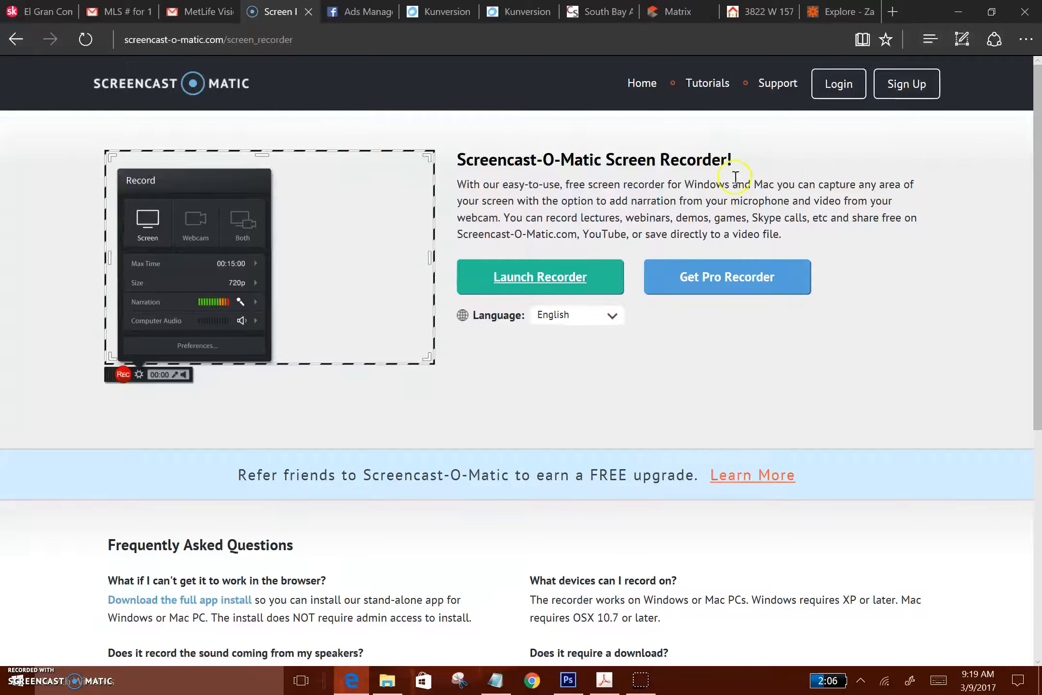
left_click(757, 14)
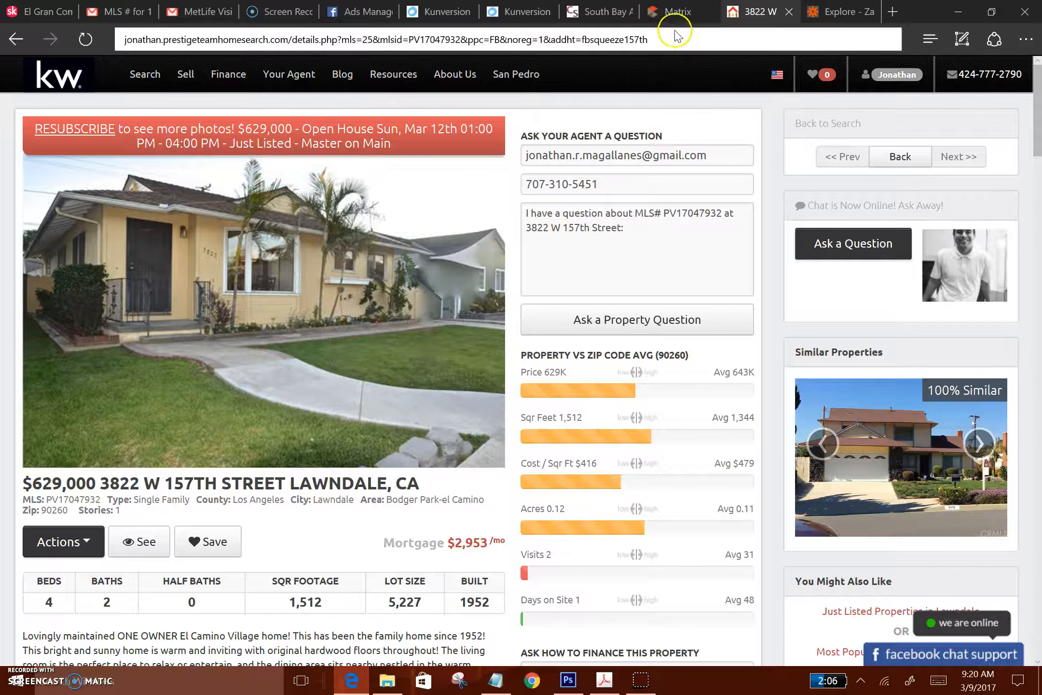
Go to the Facebook home page and open the active ad account's campaigns in Ads Manager
left_click(341, 14)
left_click(17, 72)
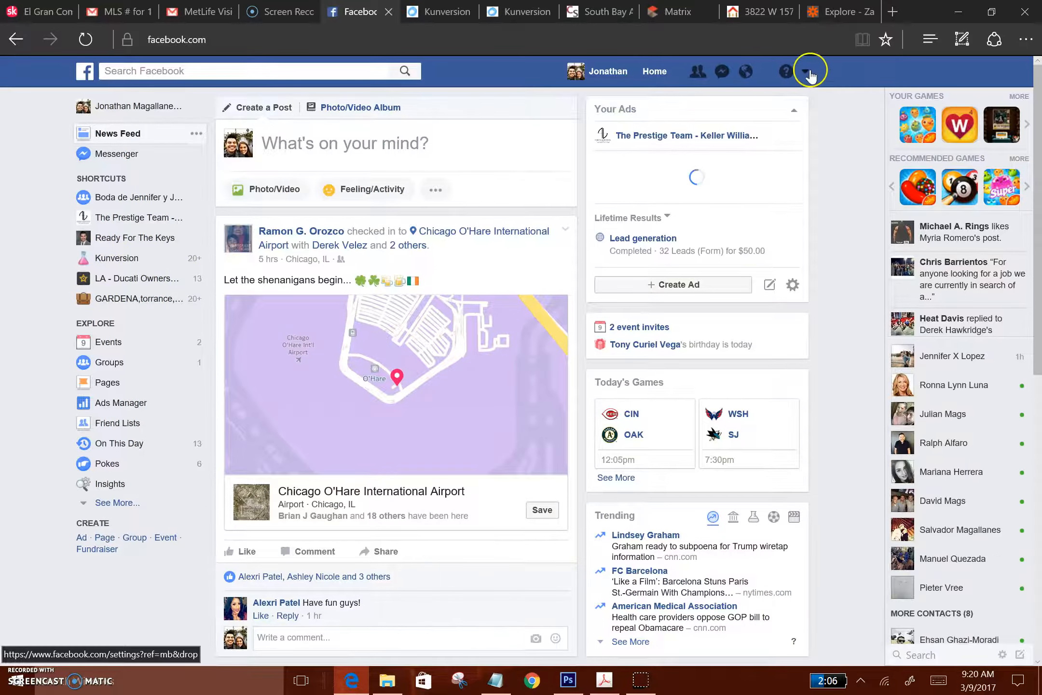
left_click(807, 73)
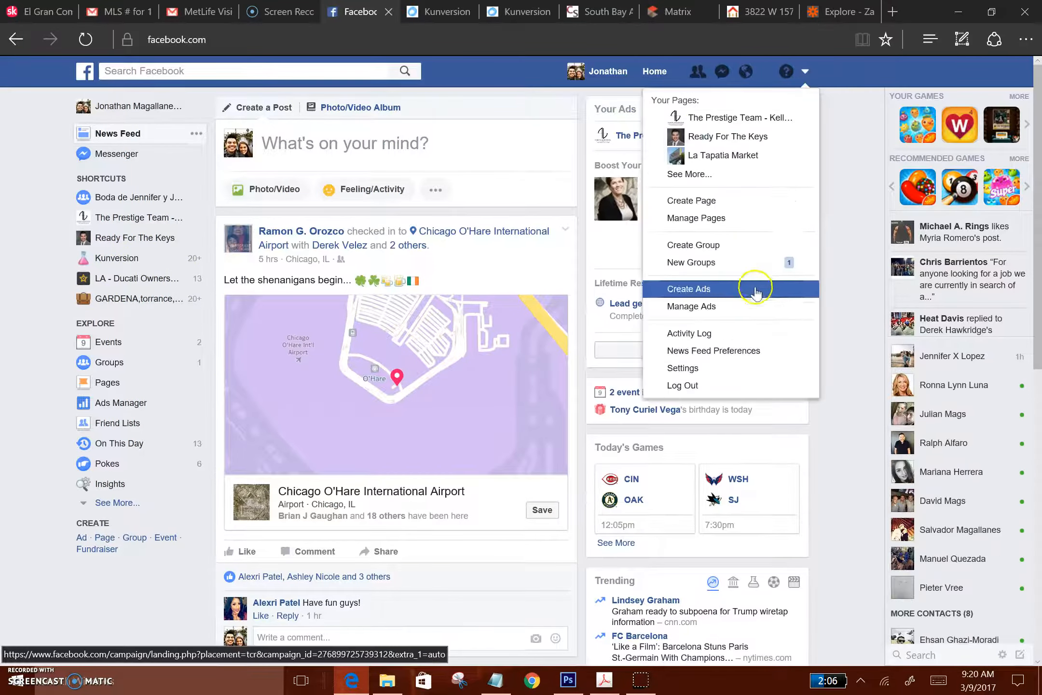
left_click(697, 311)
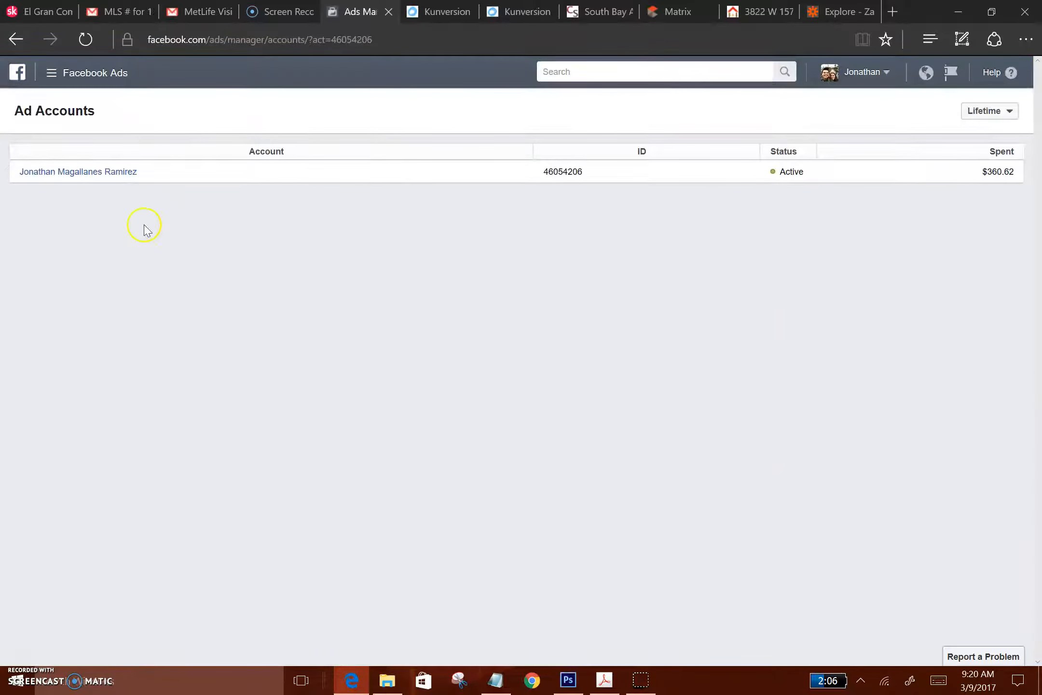
left_click(86, 174)
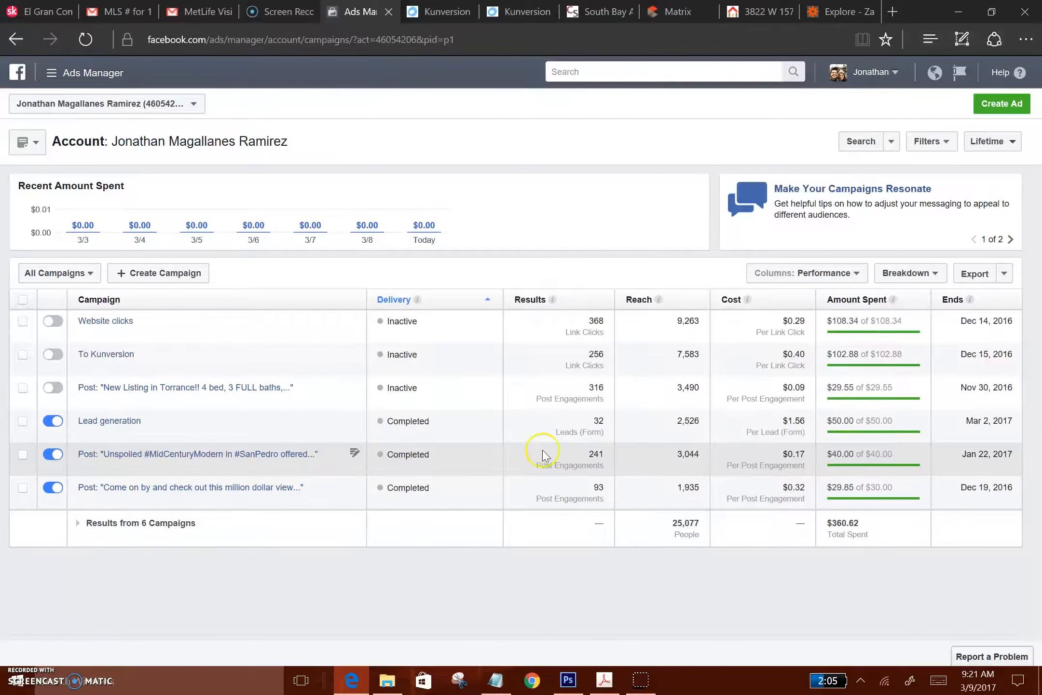
Recheck the requirements note, and create a new campaign with the Lead generation objective, continuing to its ad set
left_click(492, 684)
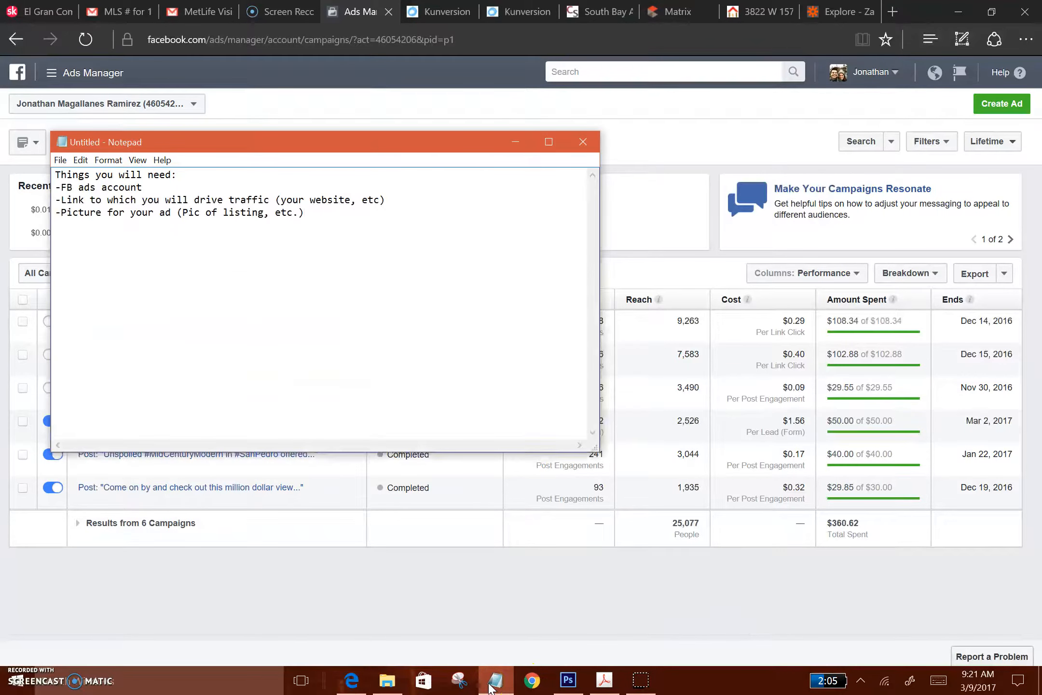
left_click(492, 686)
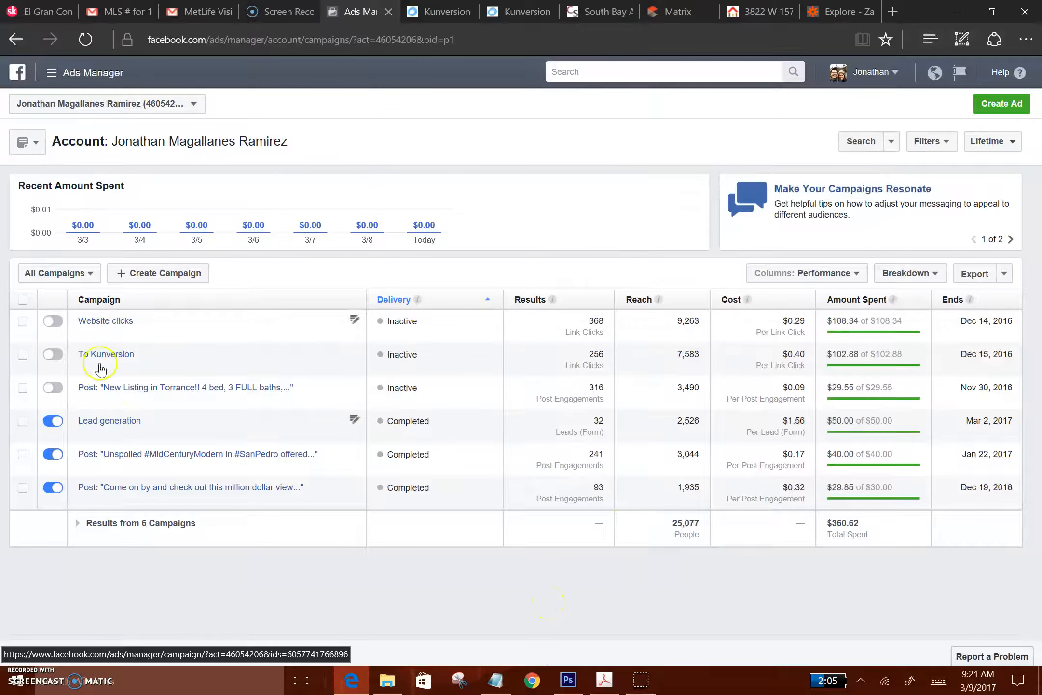
left_click(168, 273)
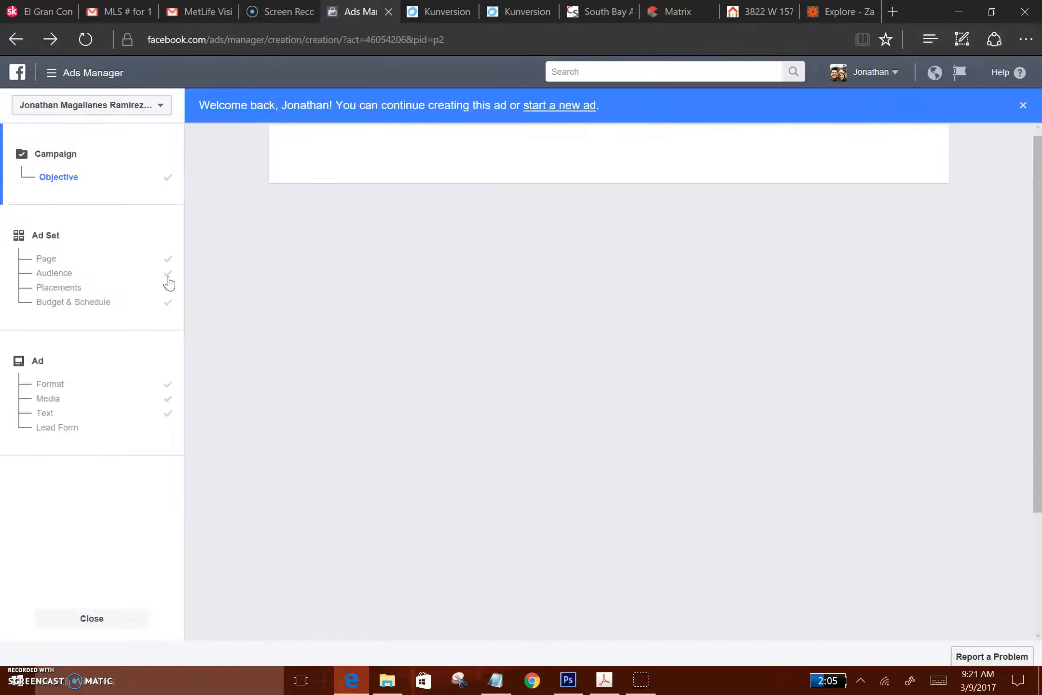
scroll(343, 492, "up", 3)
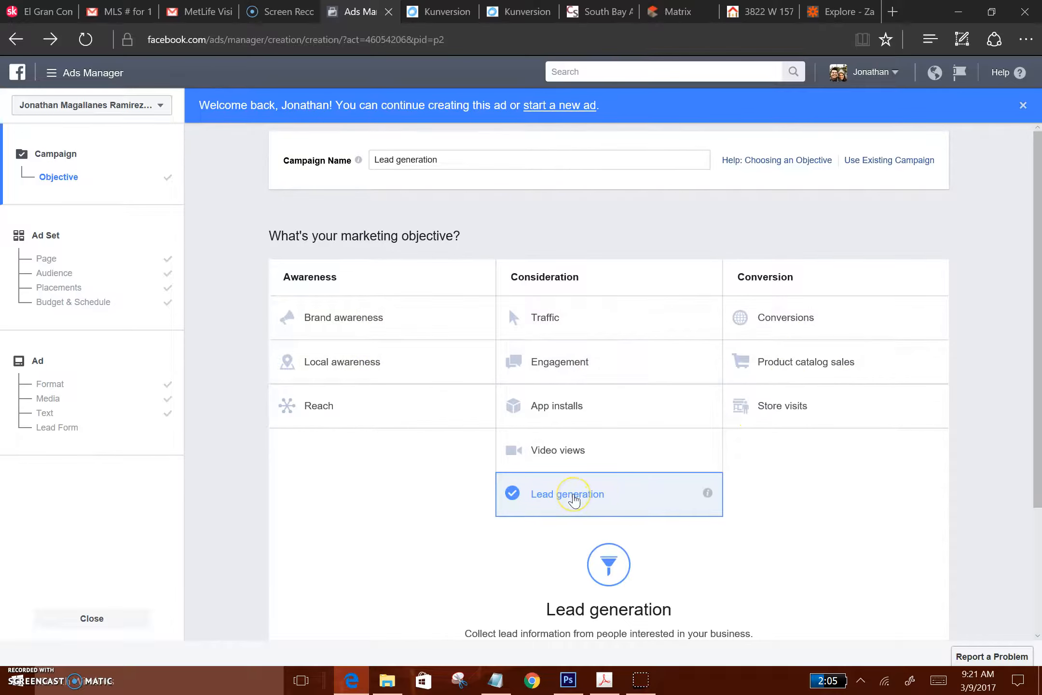
scroll(572, 497, "down", 3)
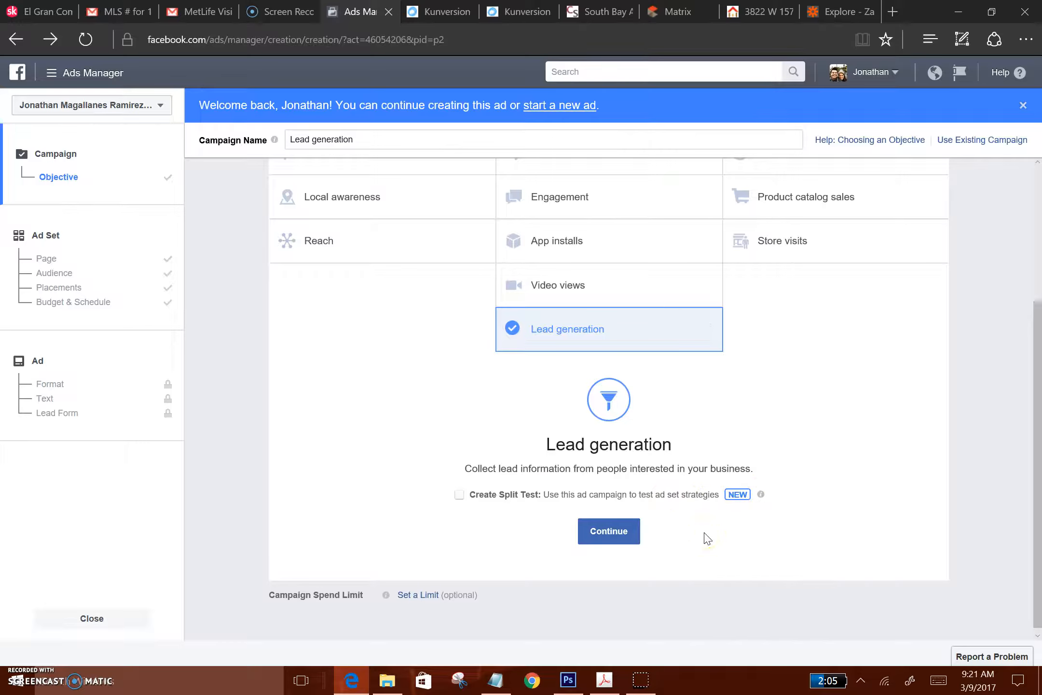
left_click(607, 532)
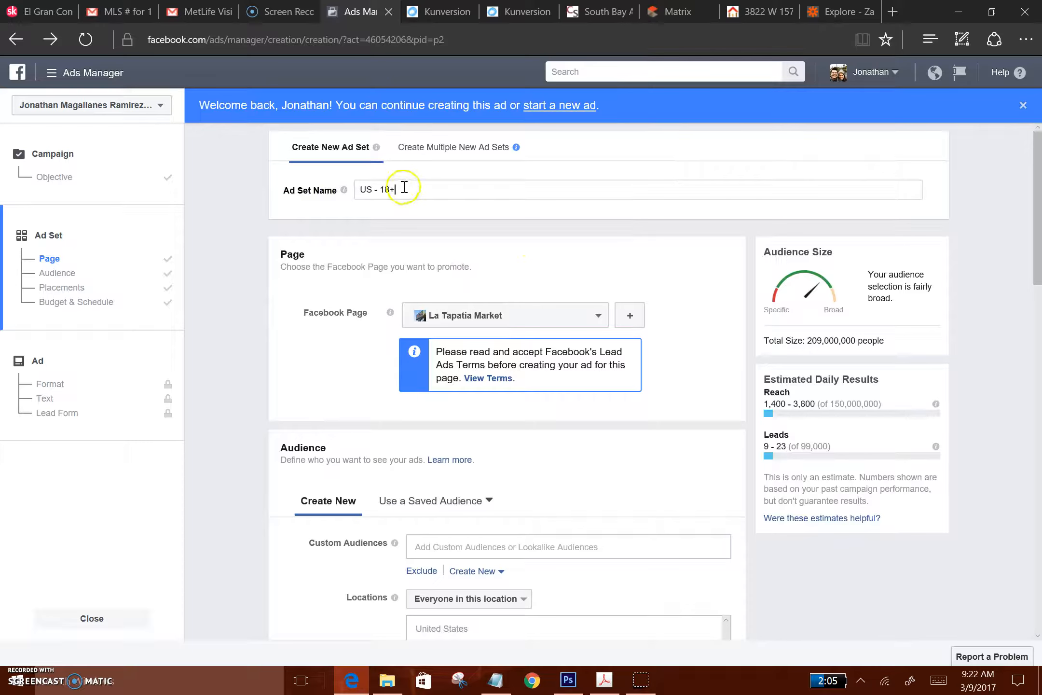
Choose The Prestige Team - Keller Williams as the Facebook Page to promote
left_click(602, 313)
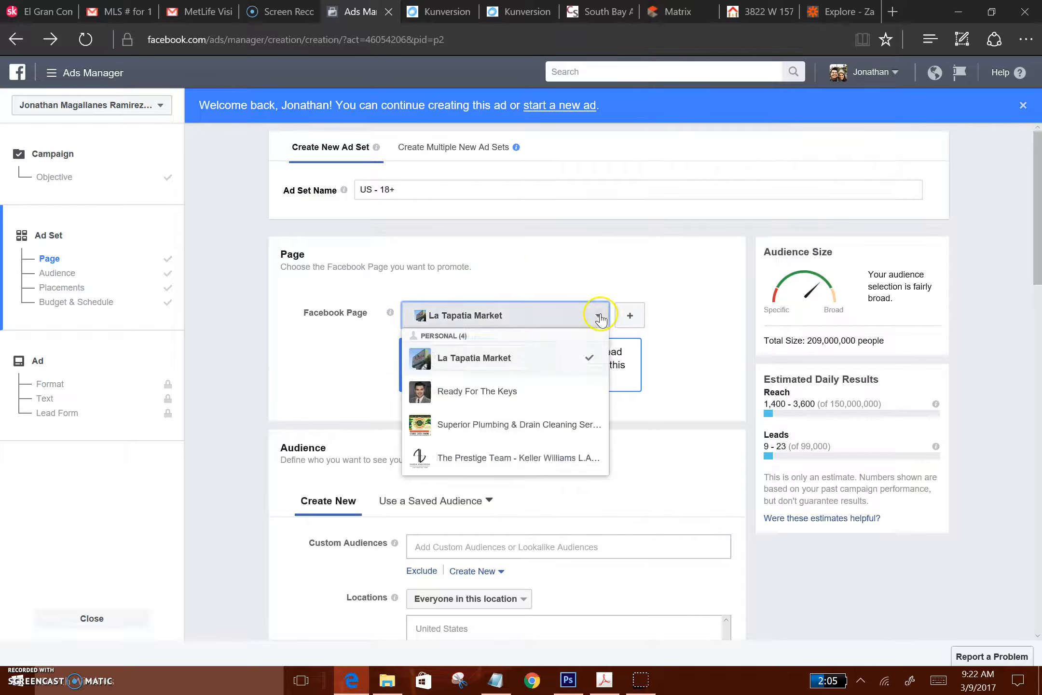
left_click(530, 471)
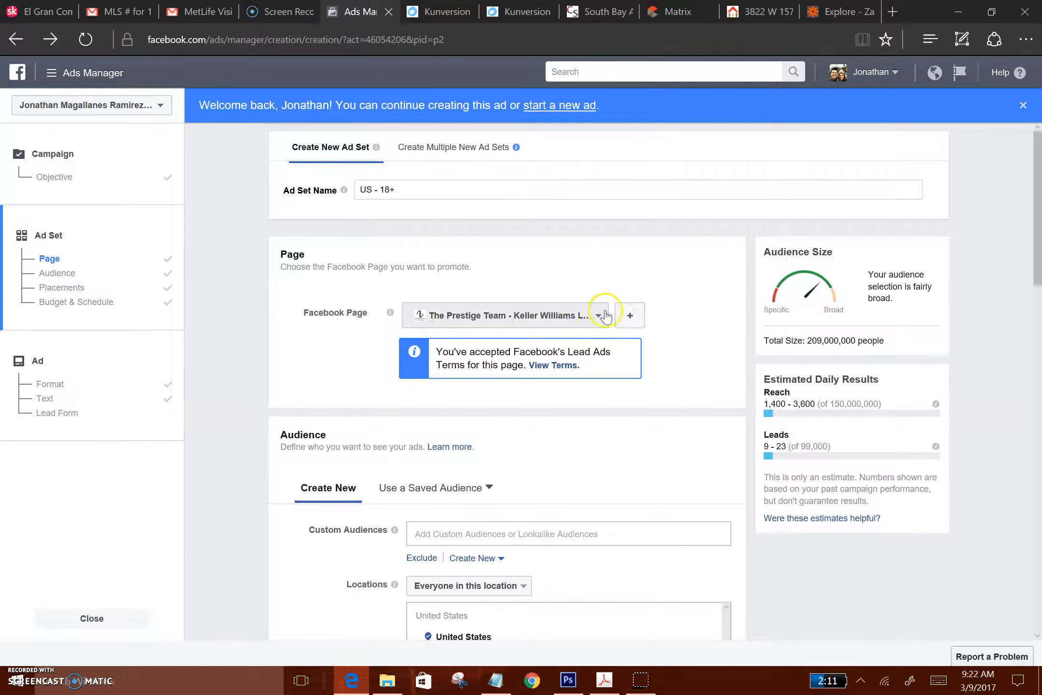
Examine the custom audience and location type options in the ad set's Audience section
scroll(572, 465, "down", 1)
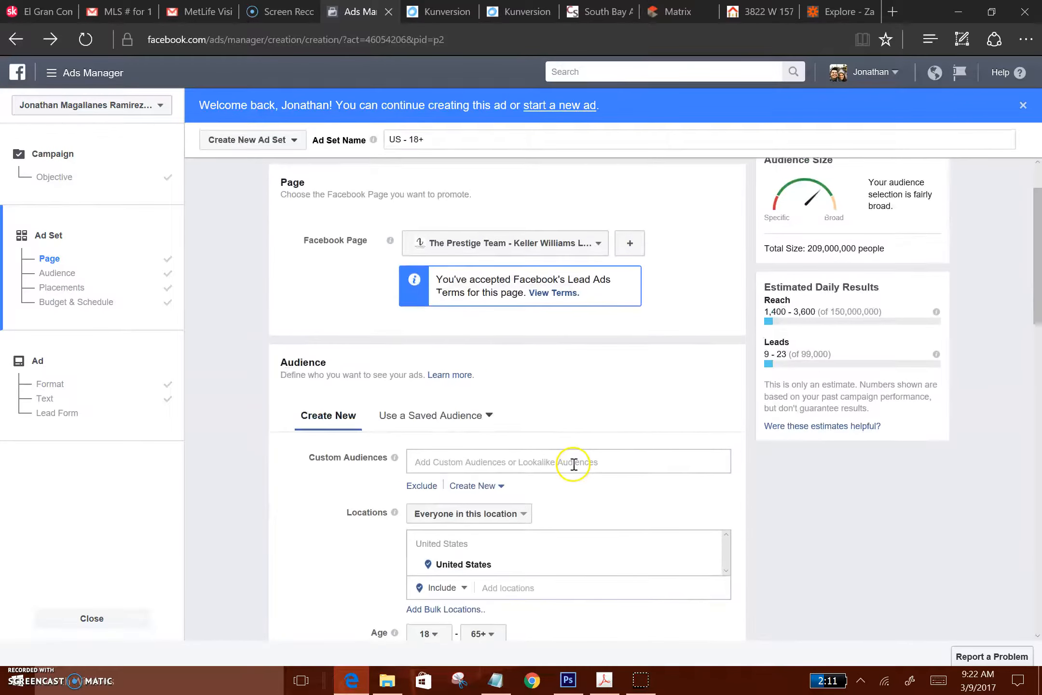
scroll(344, 407, "down", 2)
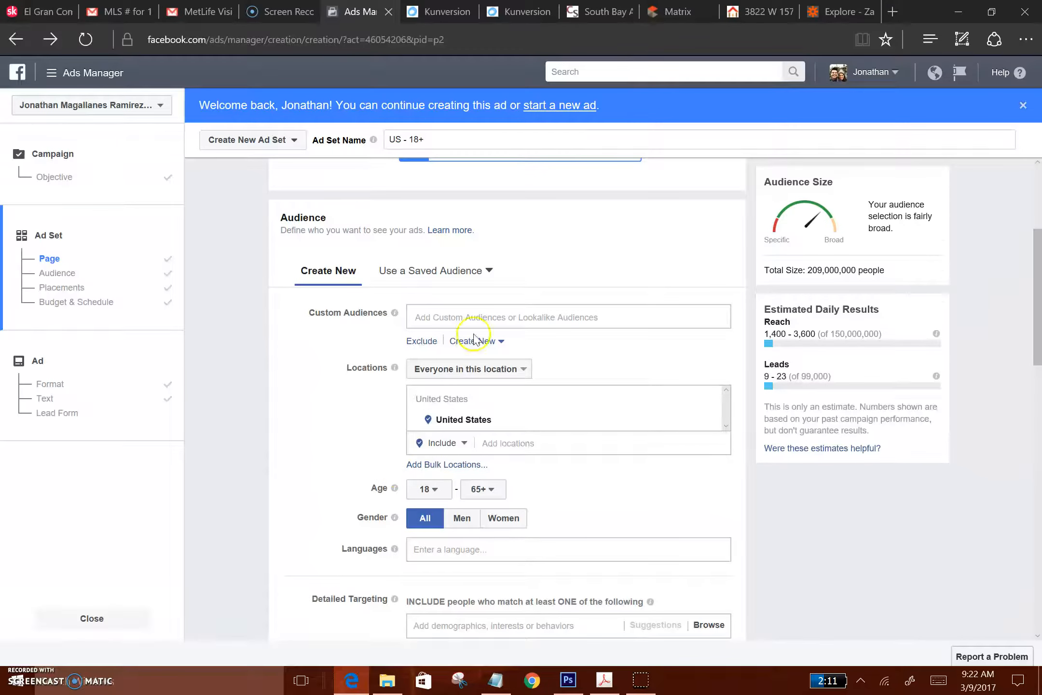
left_click(481, 318)
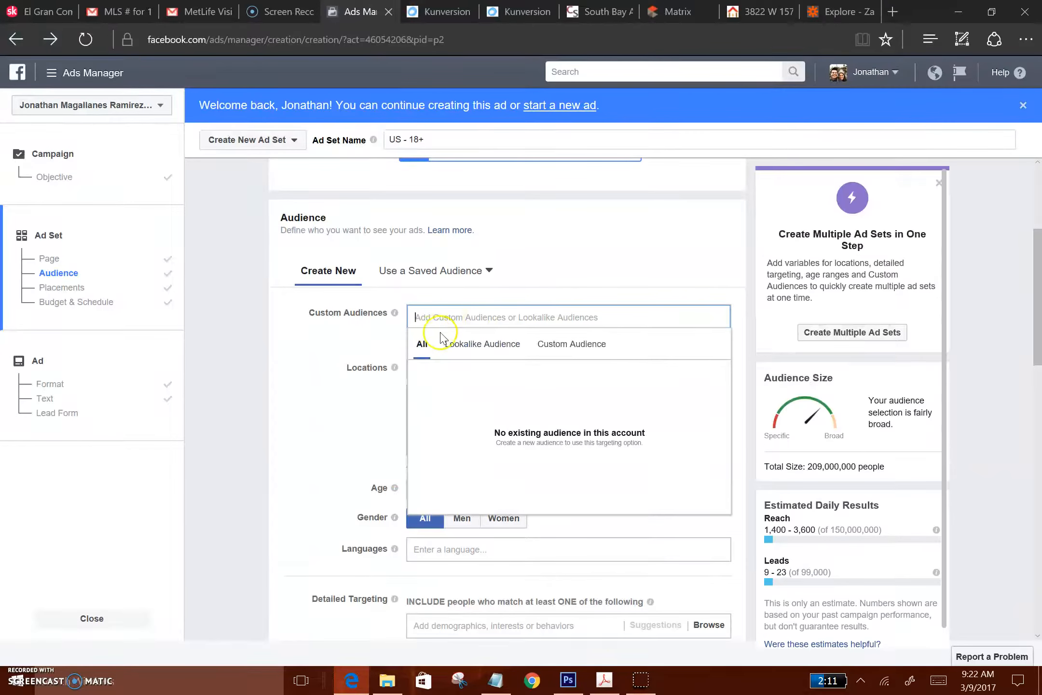
left_click(373, 340)
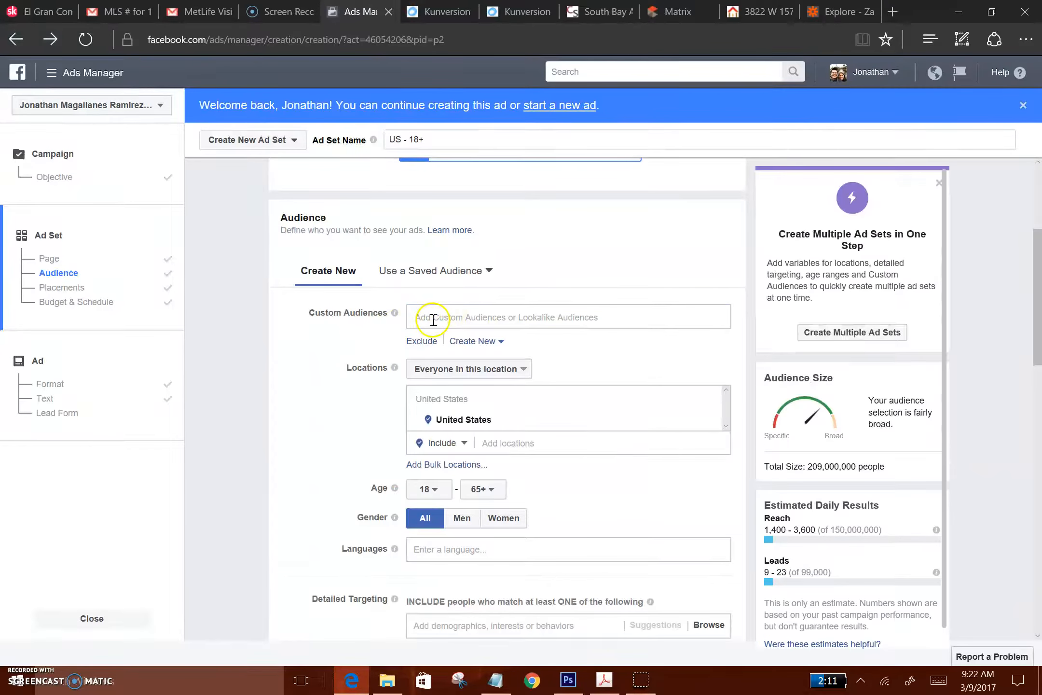
left_click(456, 316)
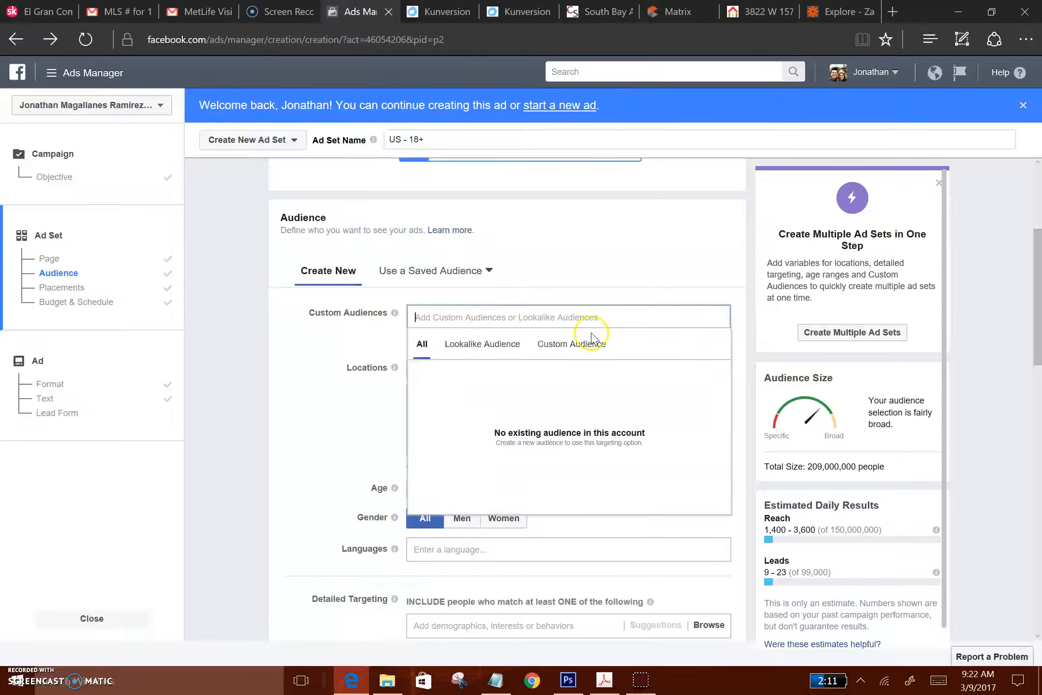
left_click(330, 339)
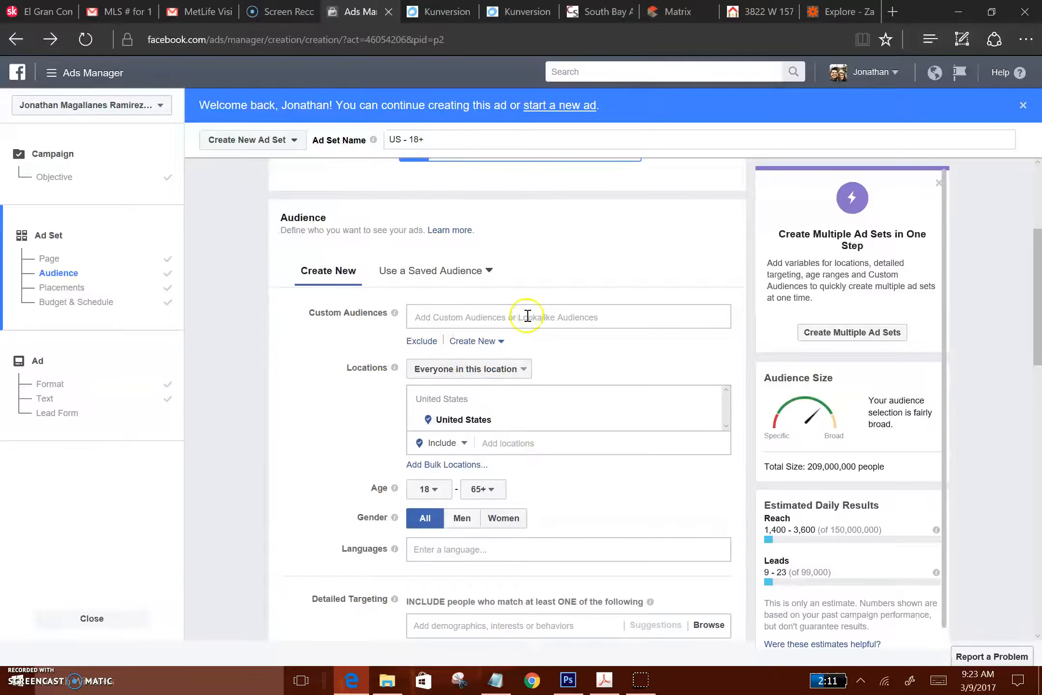
left_click(525, 374)
left_click(372, 407)
scroll(286, 458, "up", 2)
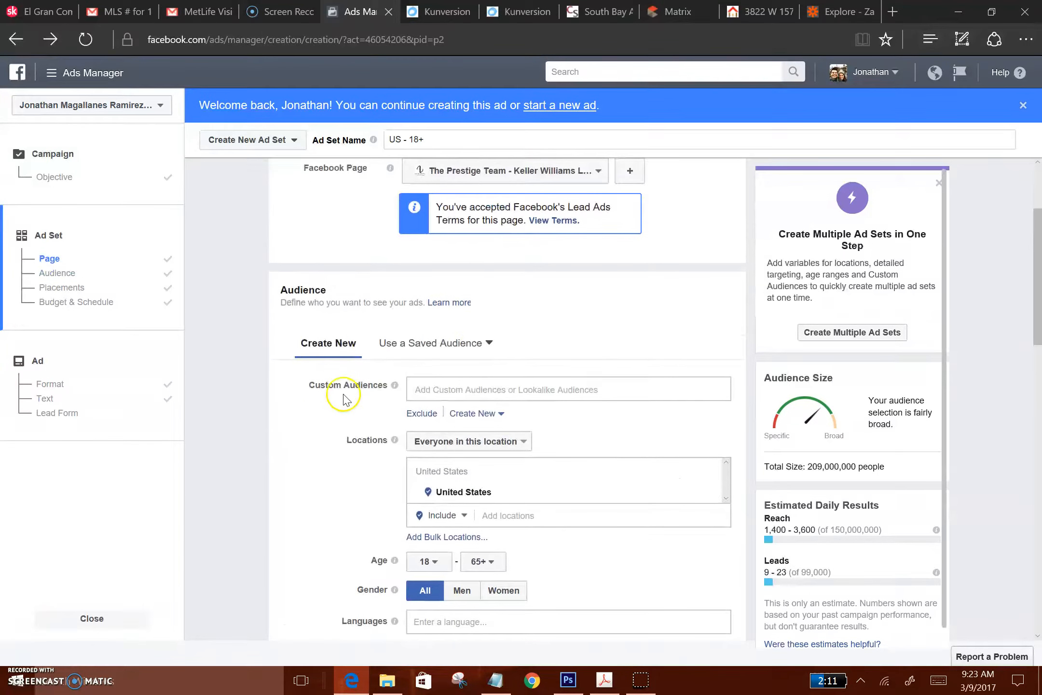
Try the saved audience 32+ Southbay for the ad set, and return to defining a new audience
left_click(486, 342)
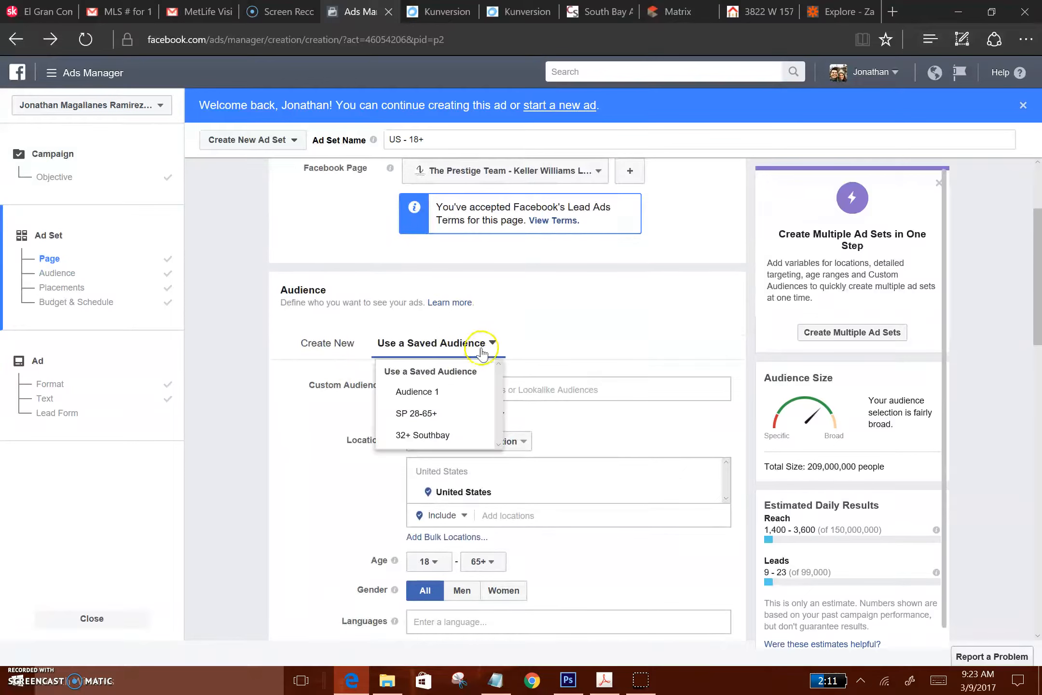
left_click(415, 437)
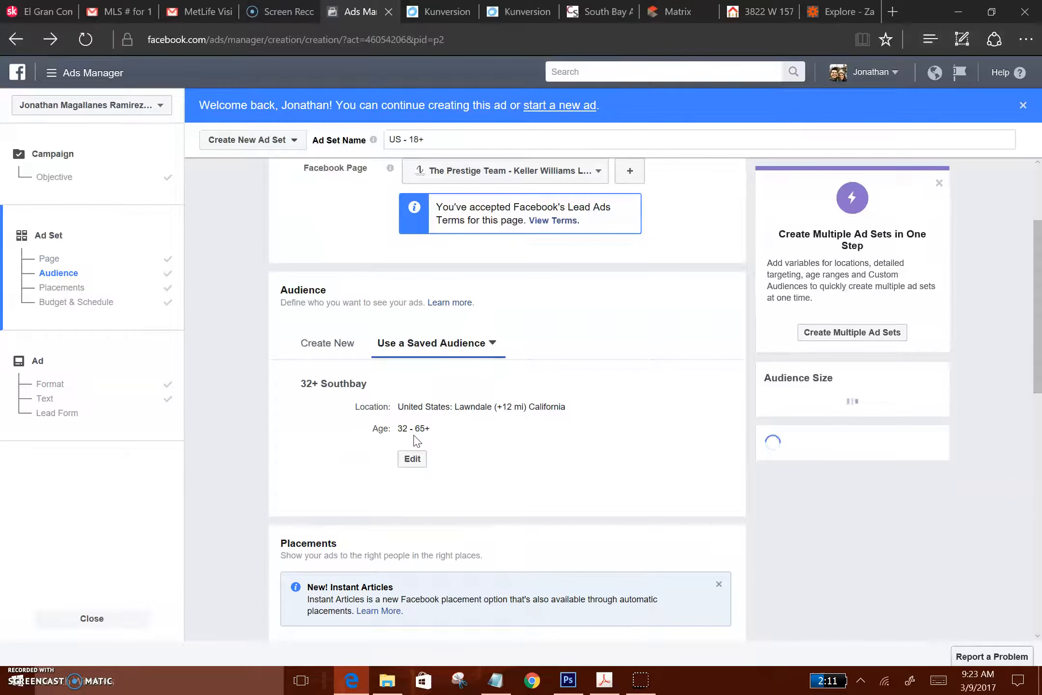
left_click(333, 345)
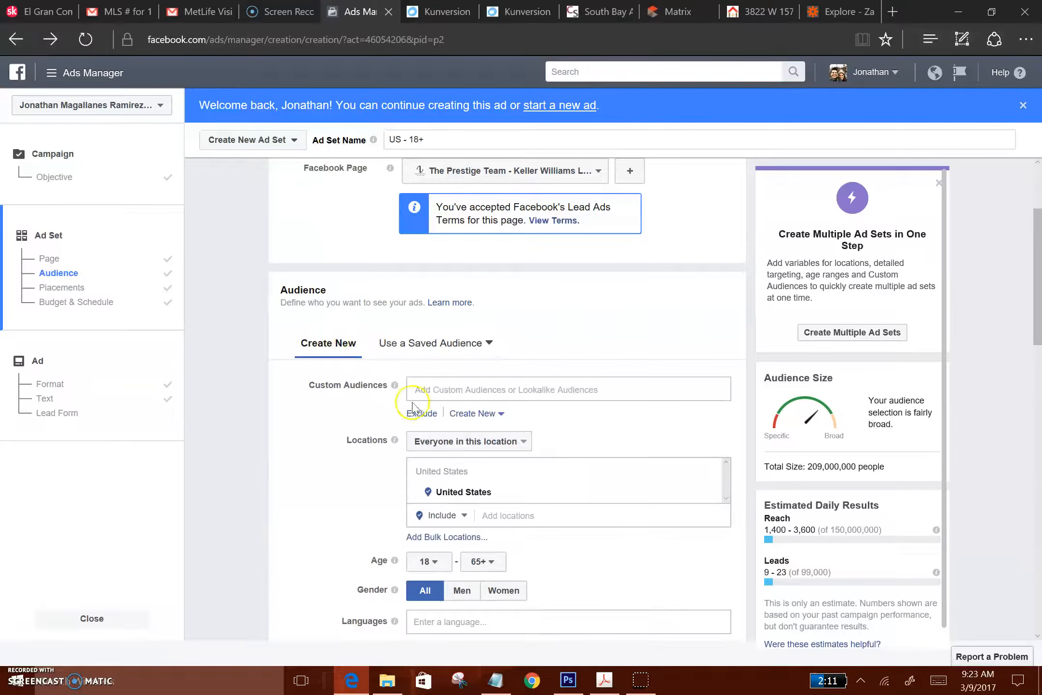
left_click(463, 391)
left_click(348, 465)
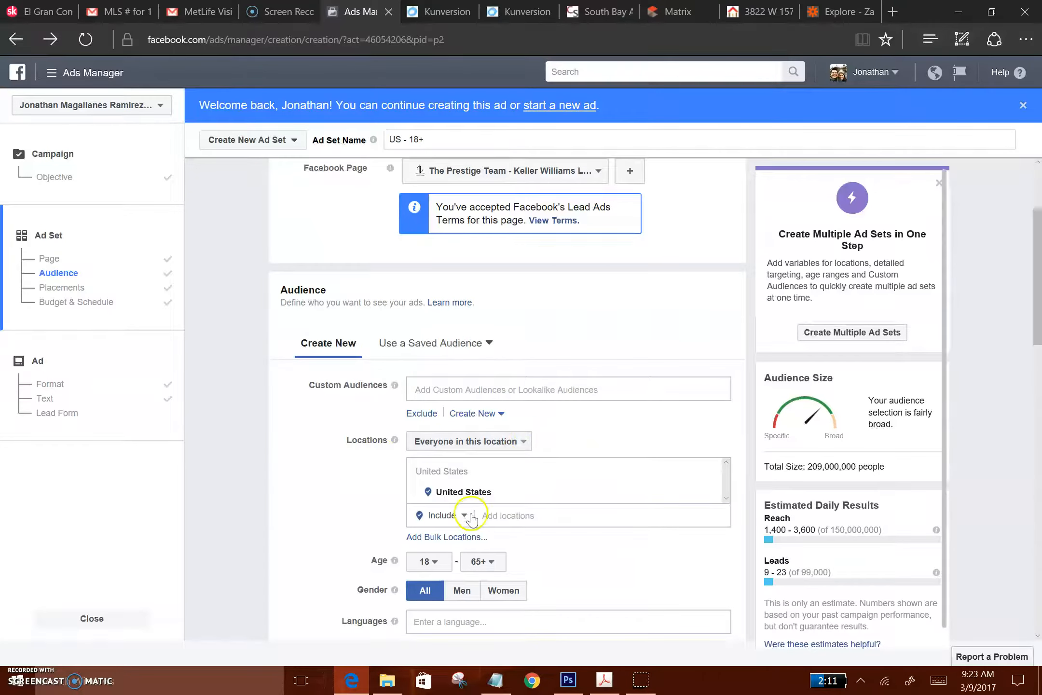
Set the new audience's location to Lawndale, California, United States
left_click(518, 516)
type("LA")
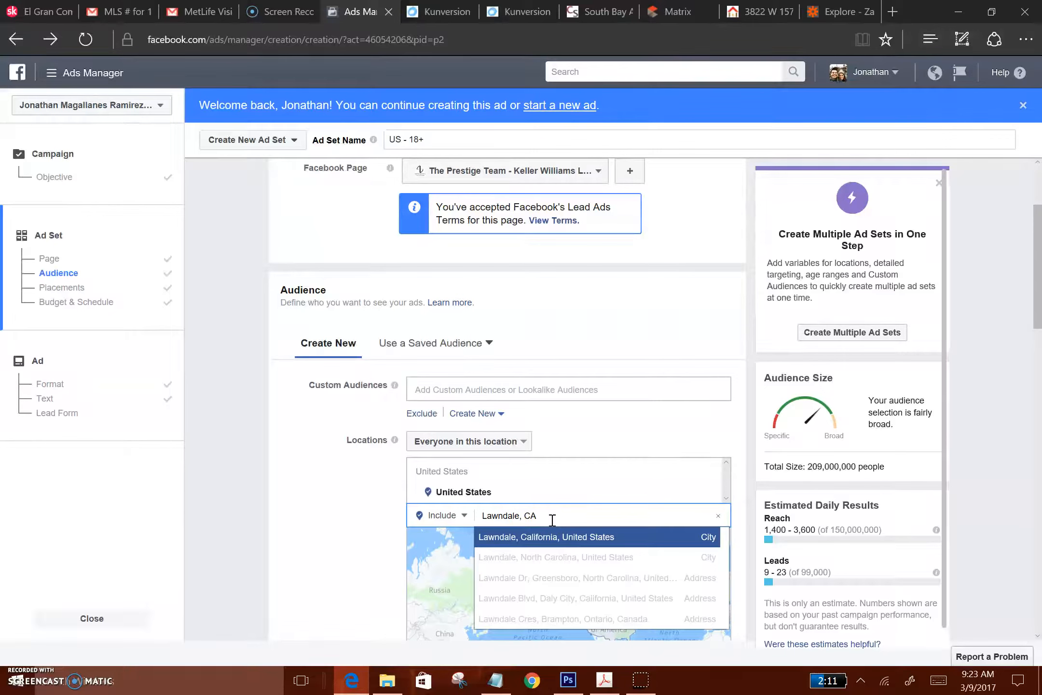
left_click(557, 538)
Set the radius around Lawndale to 10 mi, covering cities within that radius
scroll(263, 542, "down", 1)
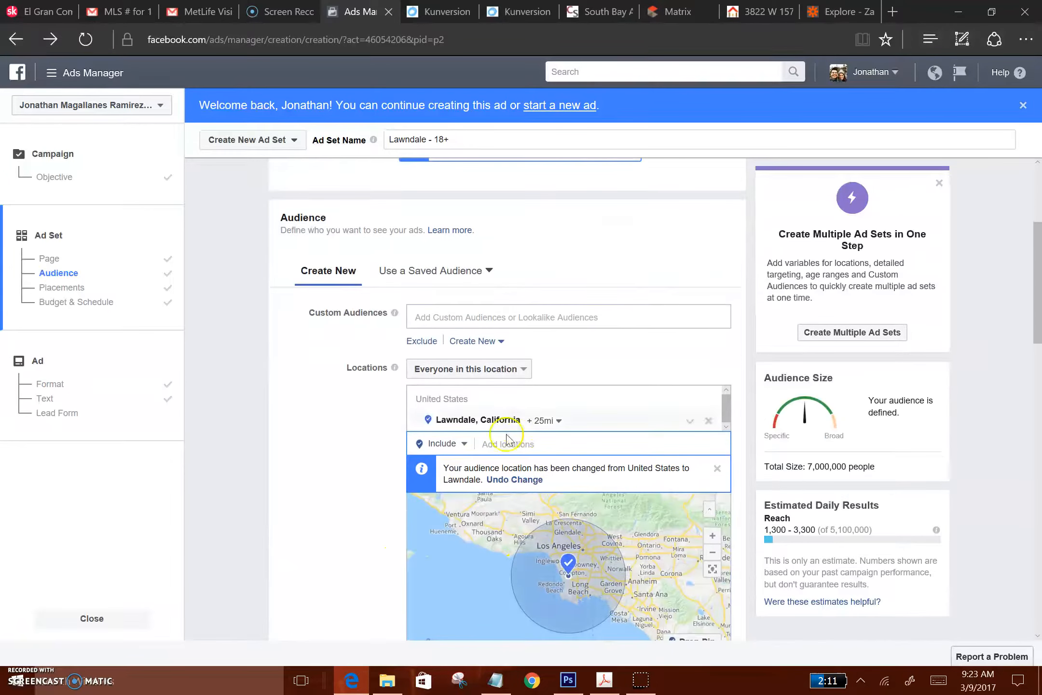
left_click(558, 422)
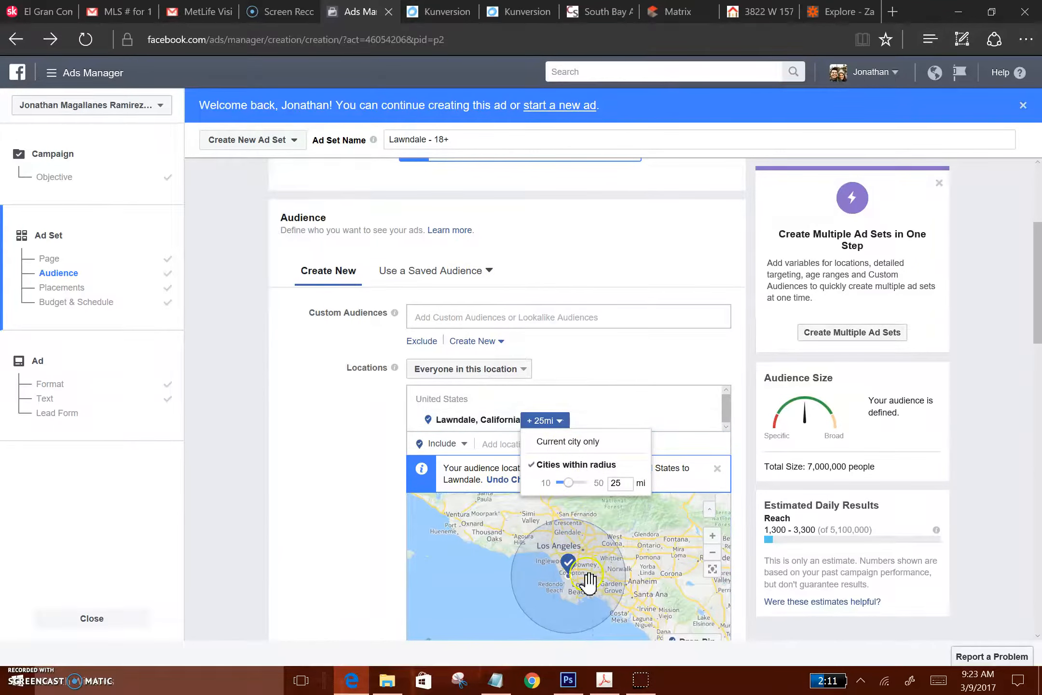
left_click_drag(576, 483, 544, 485)
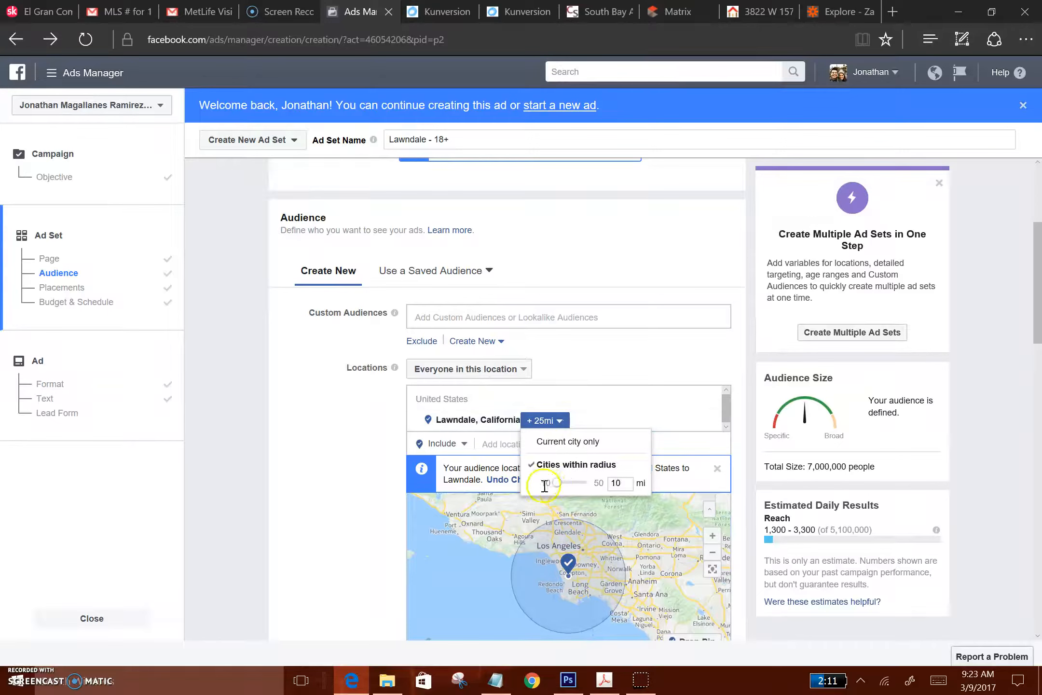
left_click(567, 505)
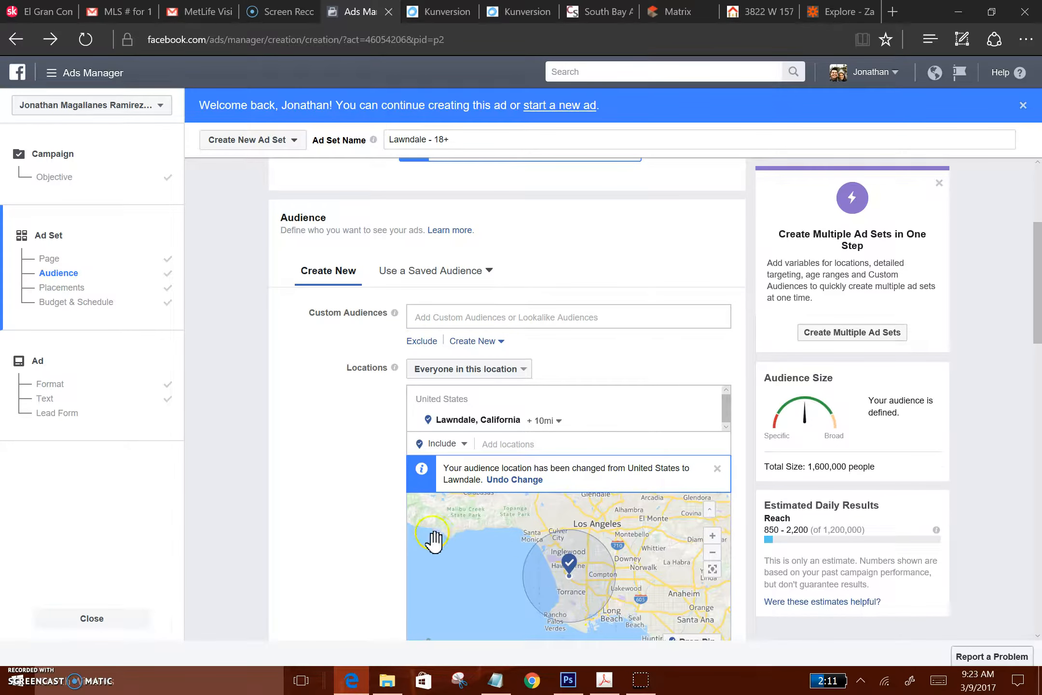
Apply the saved audience 32+ Southbay to the ad set in place of the newly defined audience
scroll(337, 523, "up", 2)
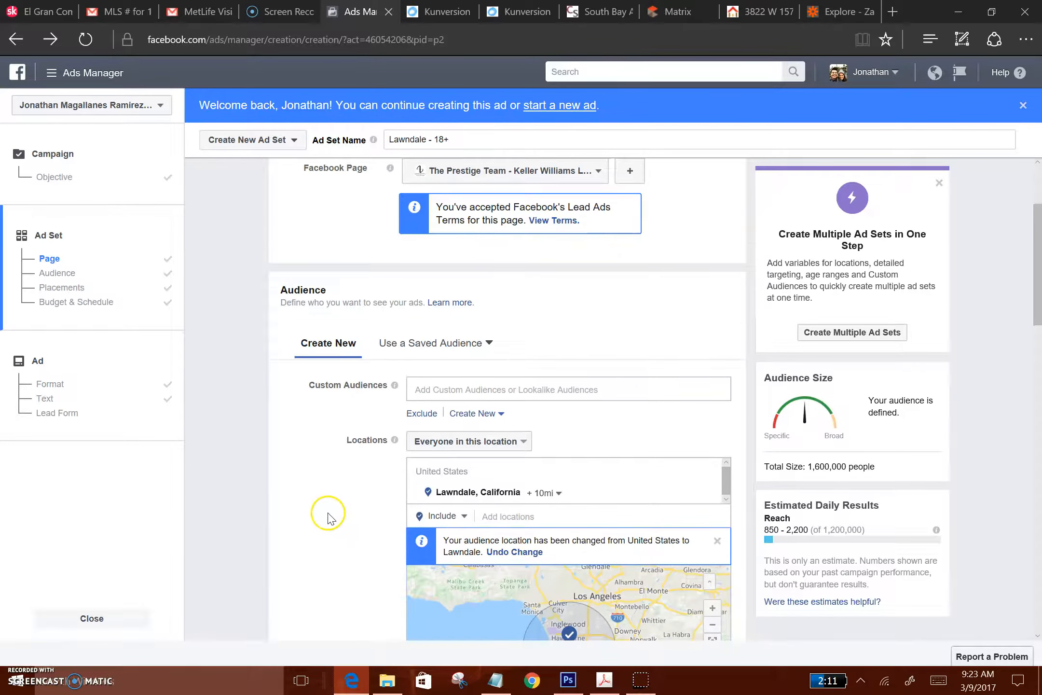
scroll(331, 517, "down", 2)
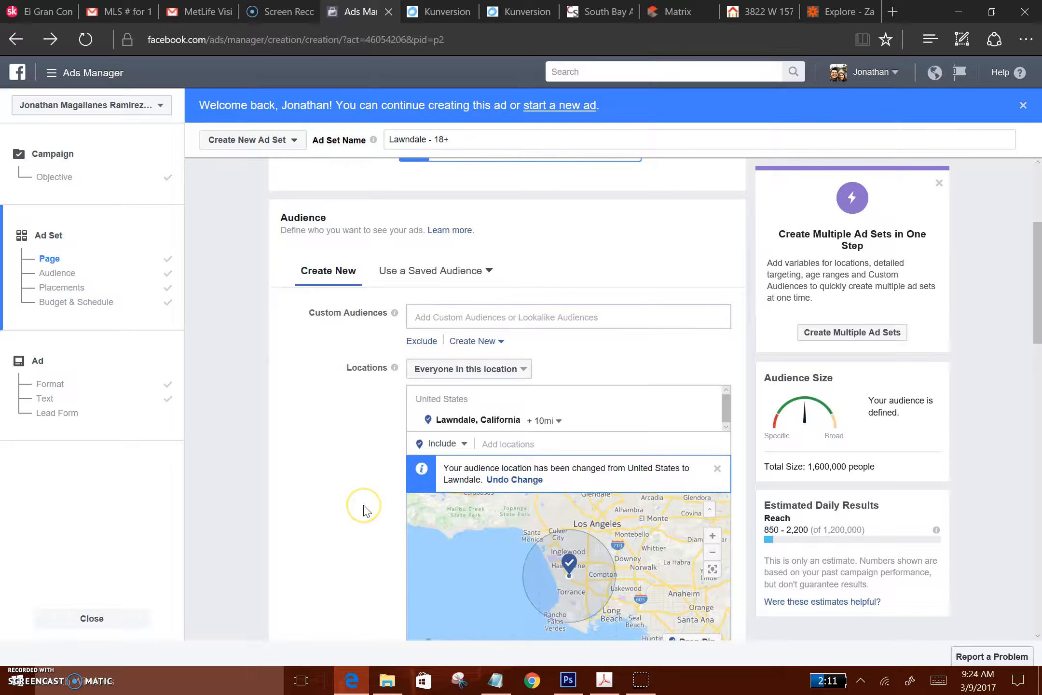
scroll(365, 511, "down", 5)
scroll(333, 406, "up", 4)
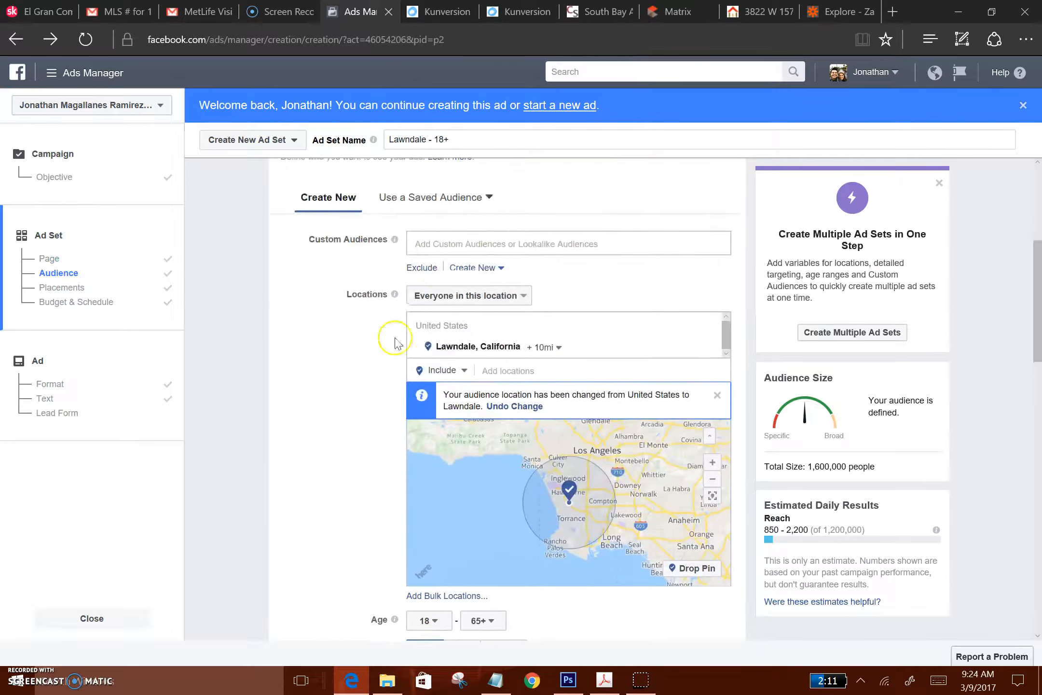
left_click(484, 197)
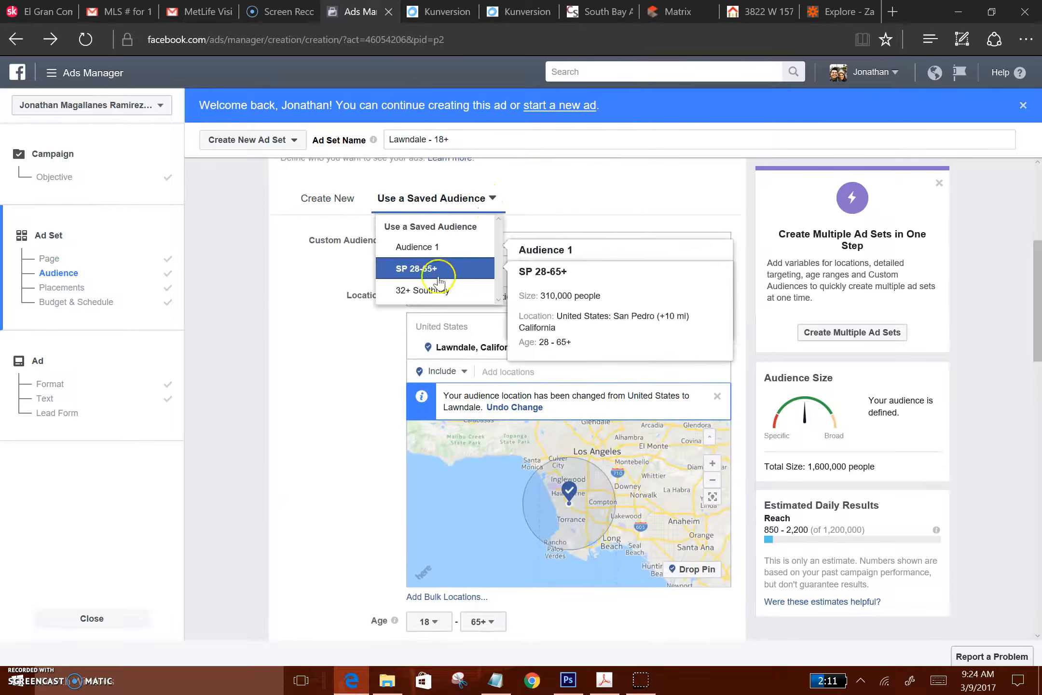
left_click(423, 290)
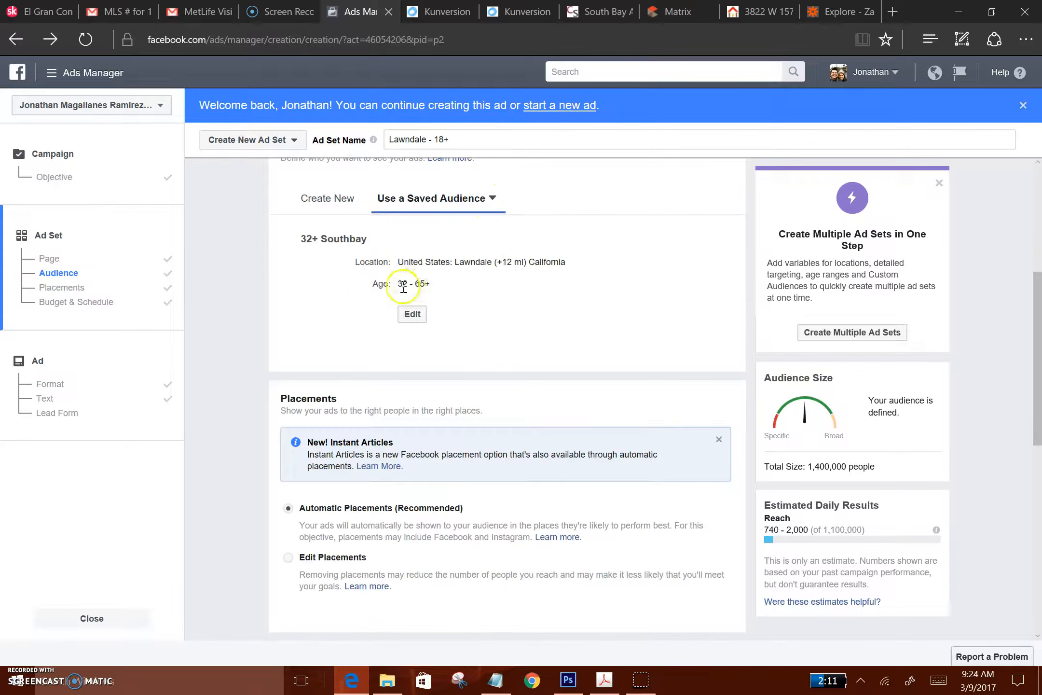
triple_click(401, 283)
left_click(478, 328)
Switch the ad set's budget to a Lifetime Budget of $50.00, keeping Automatic Placements
scroll(455, 373, "down", 2)
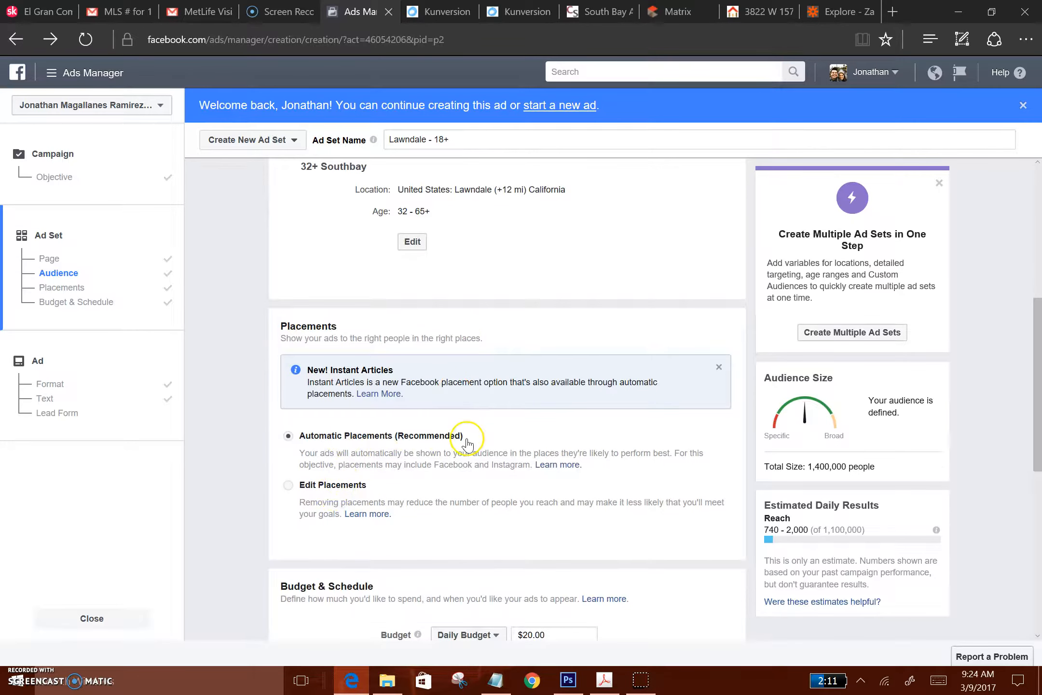
scroll(521, 479, "down", 3)
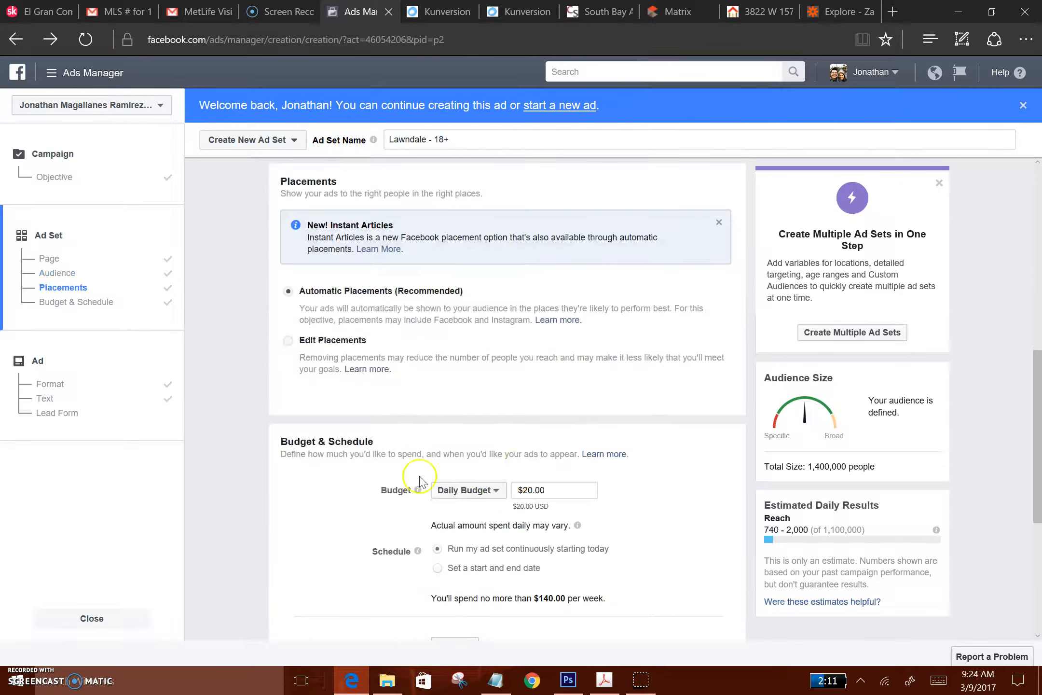
scroll(338, 495, "down", 2)
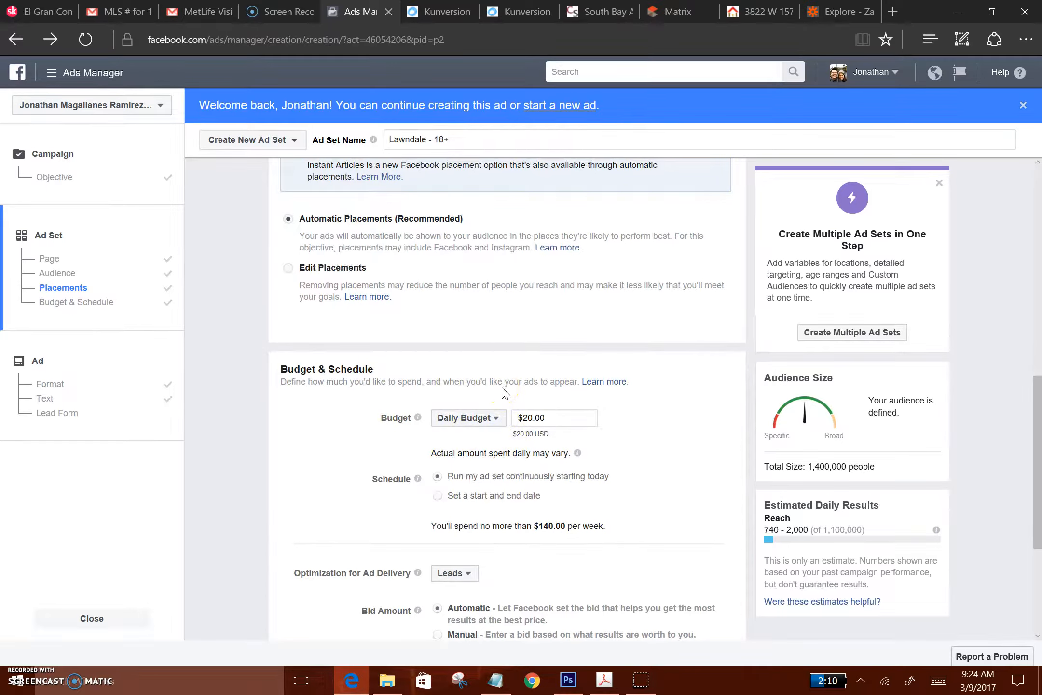
left_click(489, 418)
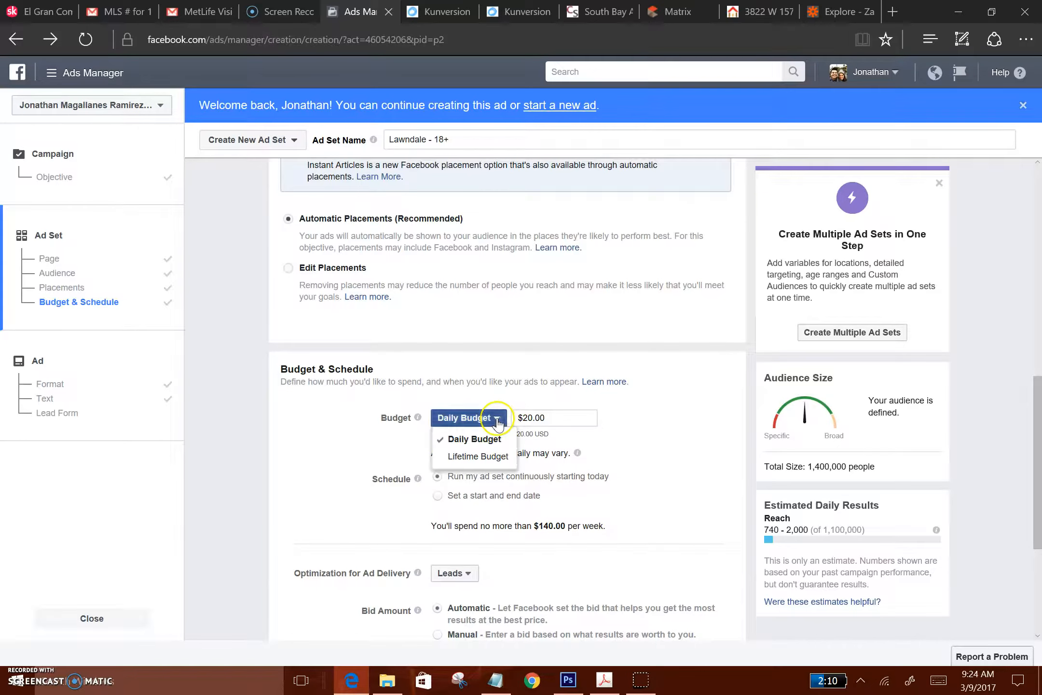
left_click(502, 458)
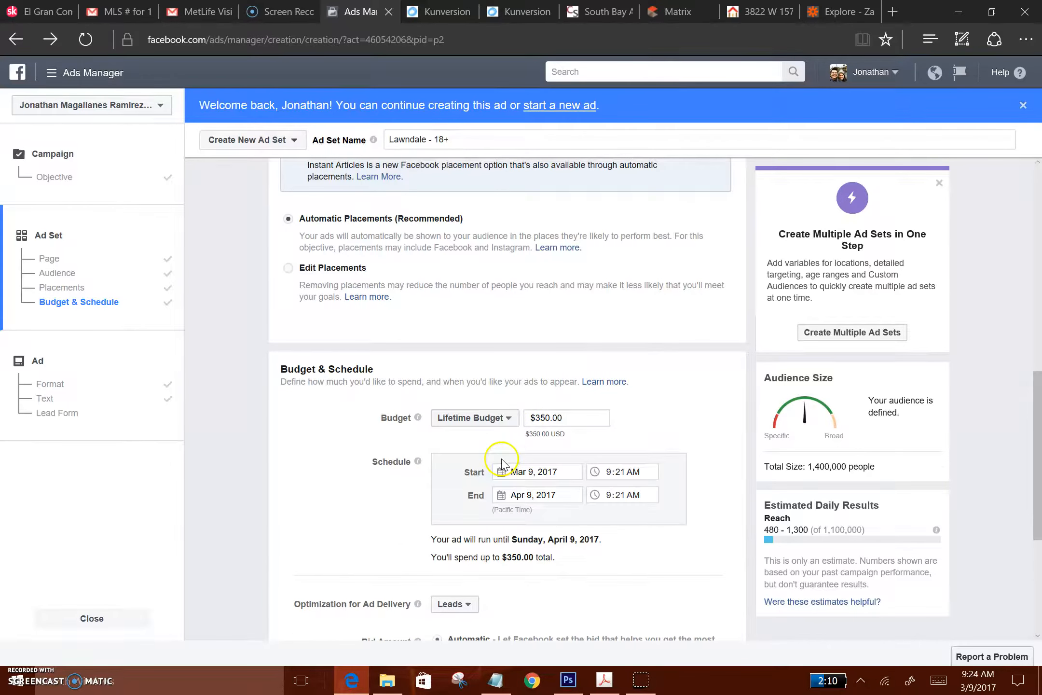
left_click(574, 418)
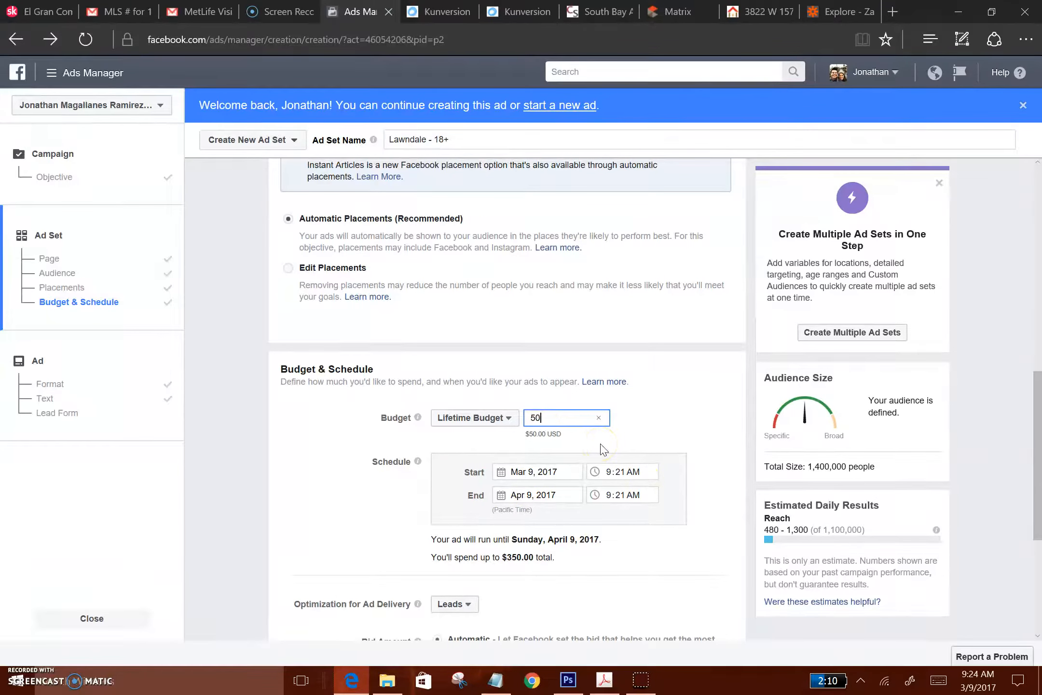
left_click(644, 428)
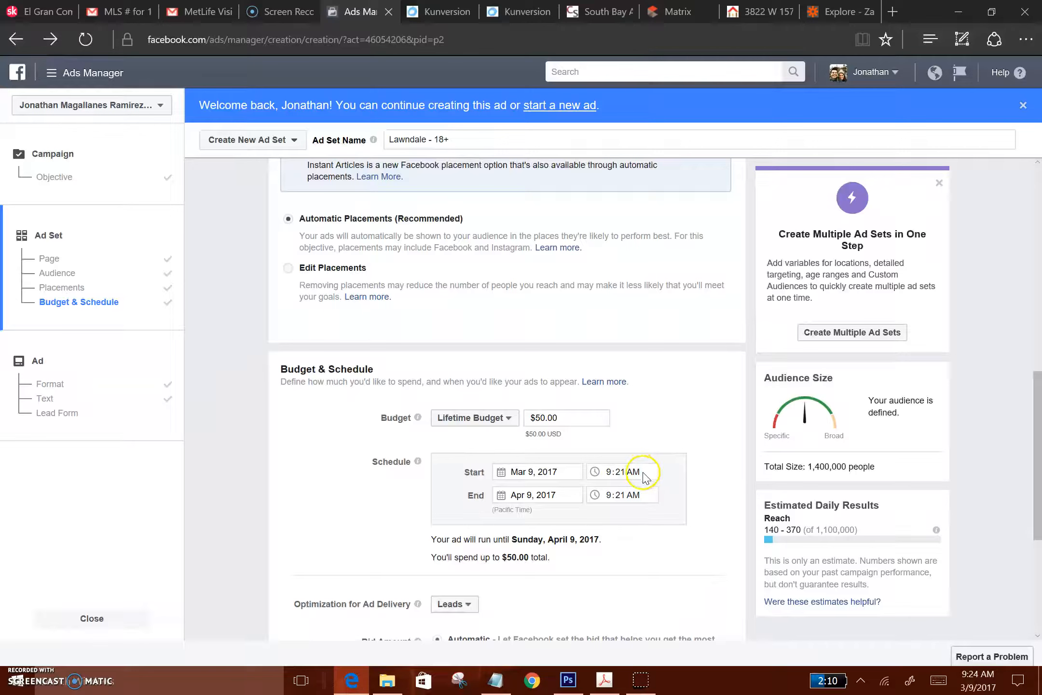
Set the ad set schedule's end date to March 13, 2017
left_click(573, 495)
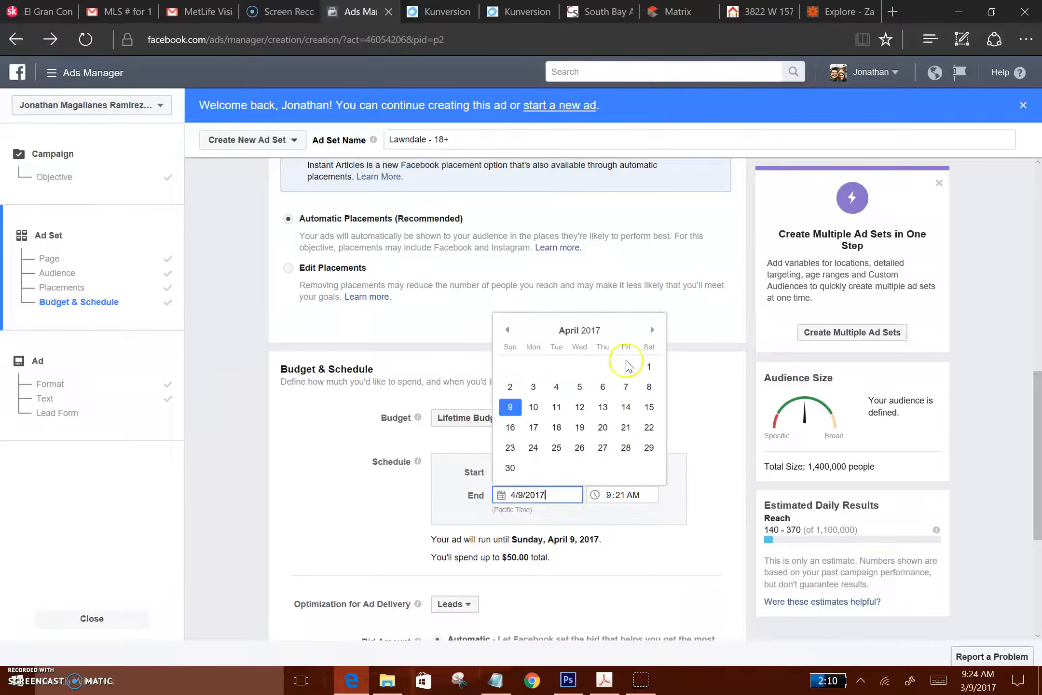
left_click(510, 331)
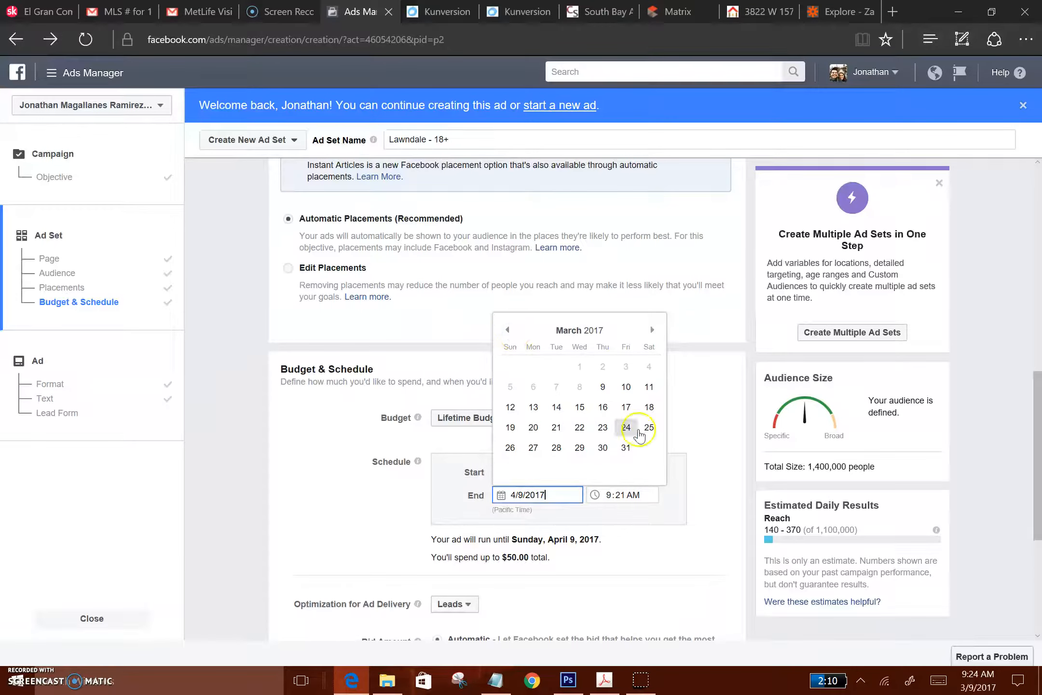
left_click(533, 407)
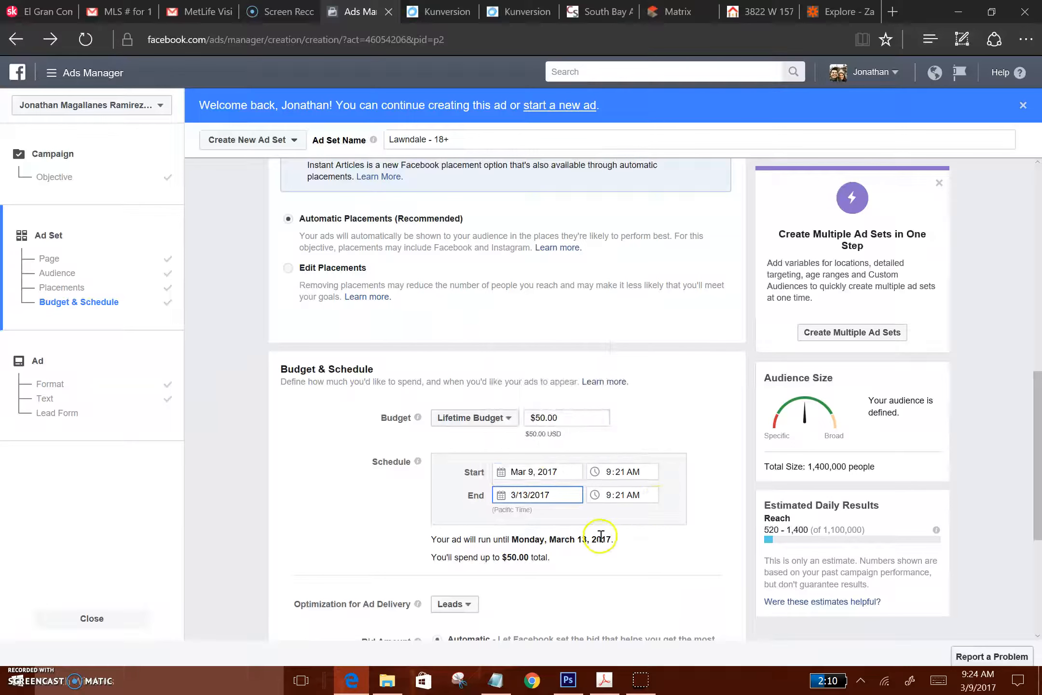
Continue to the ad setup with the remaining delivery settings left at their defaults, and choose the Single Image format
scroll(579, 564, "down", 2)
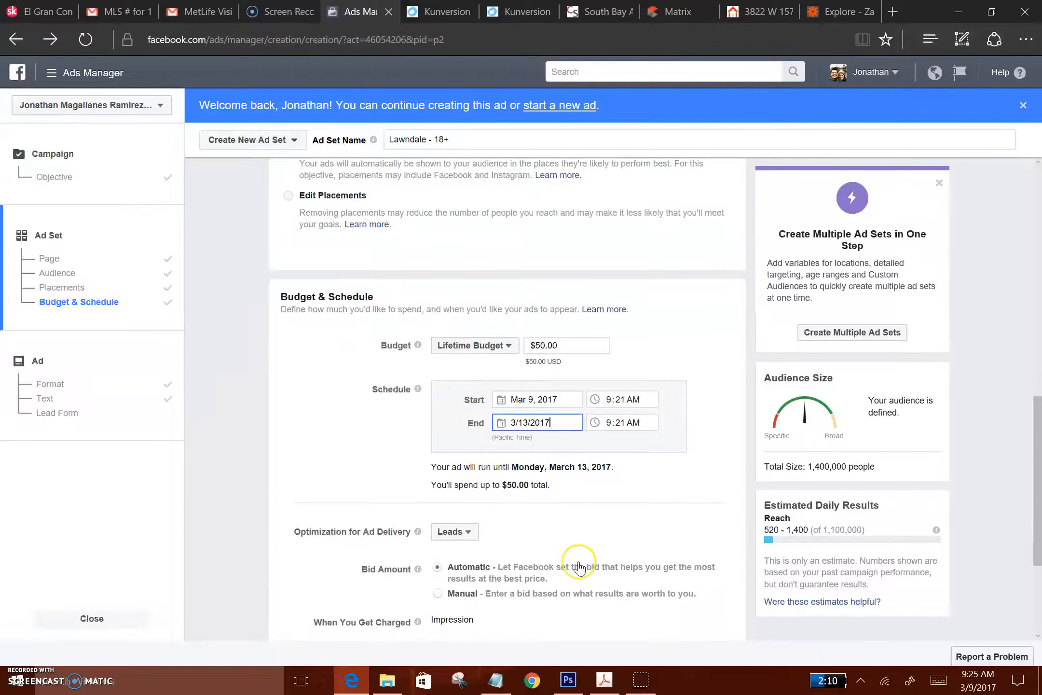
scroll(579, 569, "down", 3)
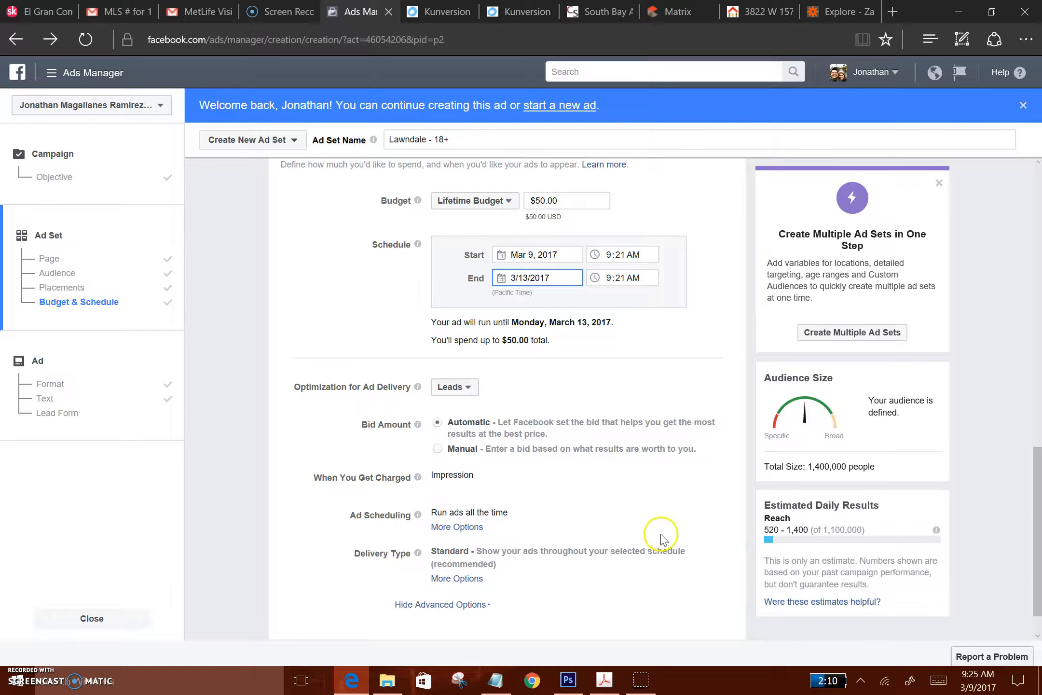
scroll(662, 537, "down", 1)
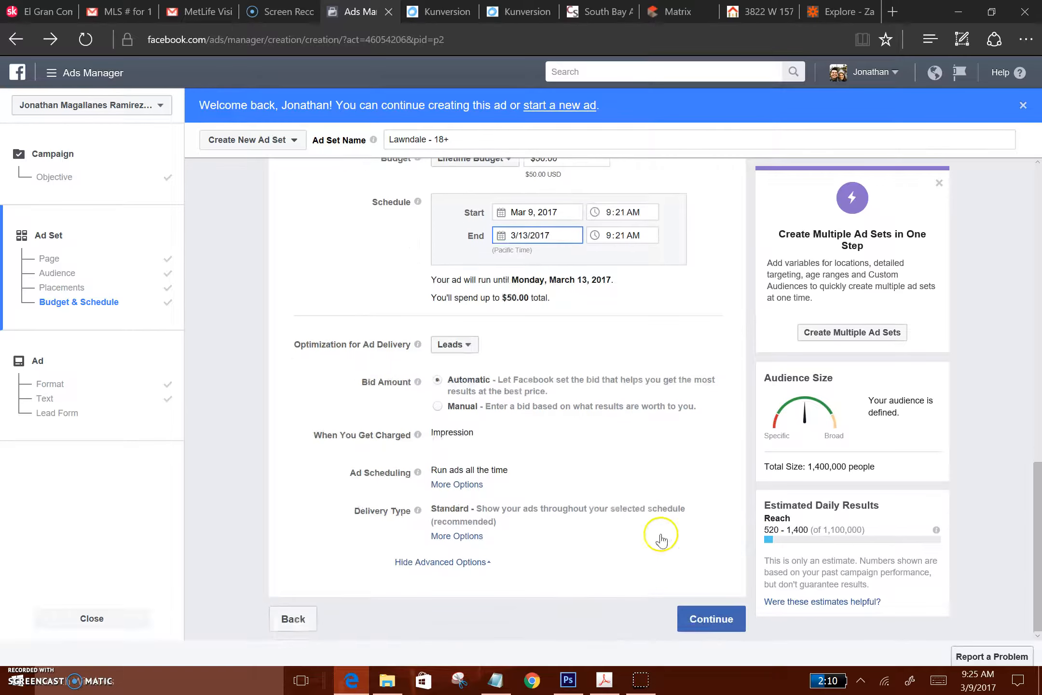
left_click(716, 619)
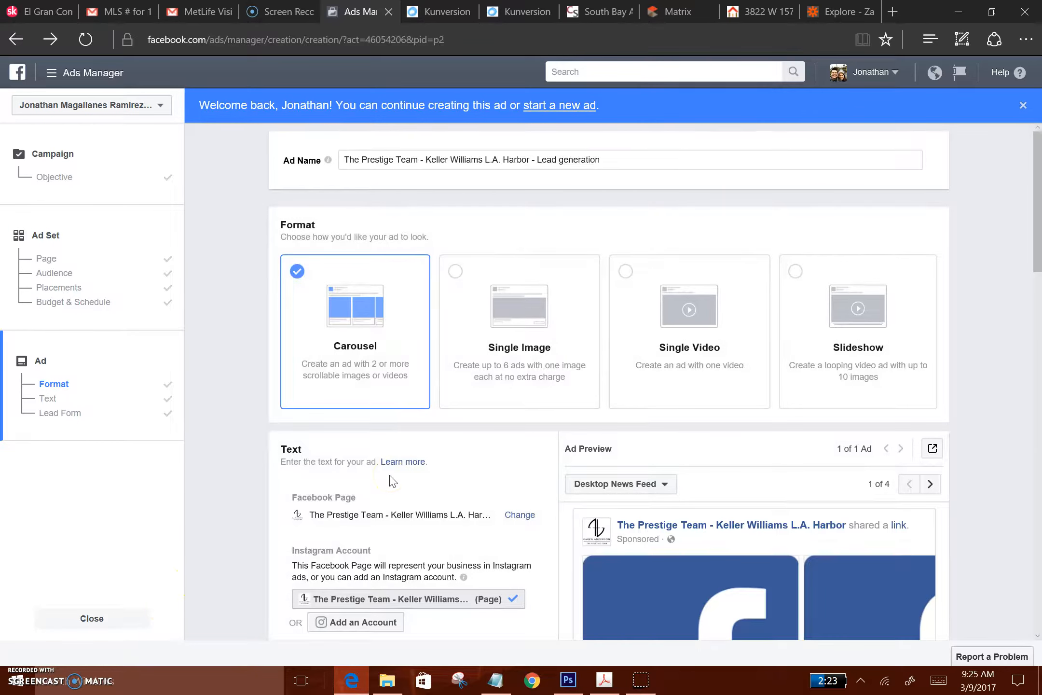
left_click(669, 369)
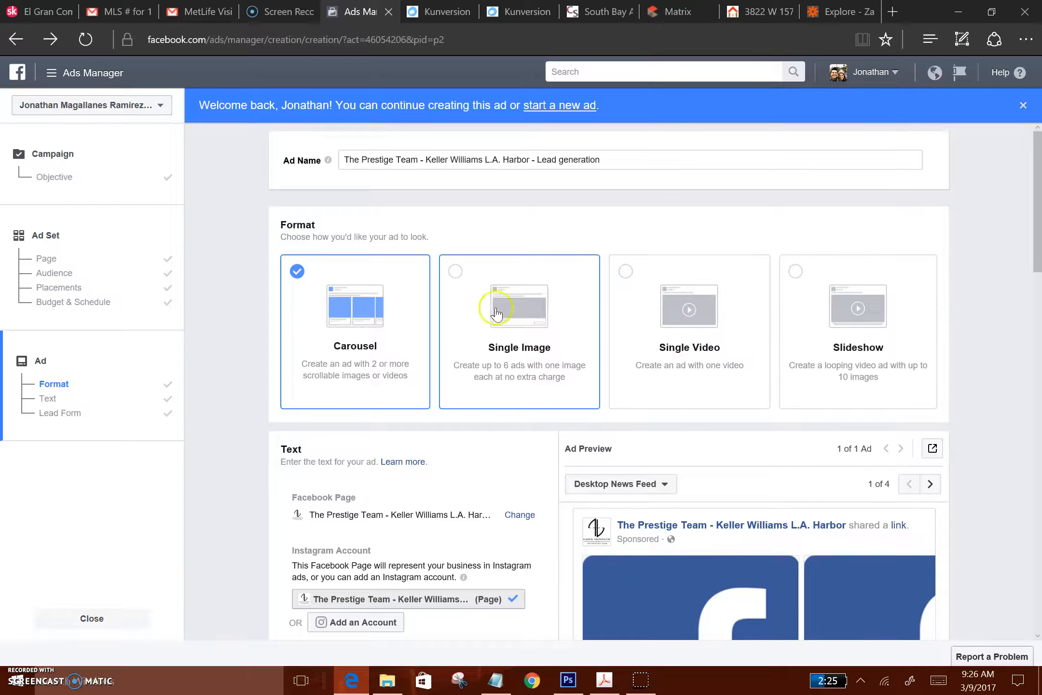
left_click(456, 273)
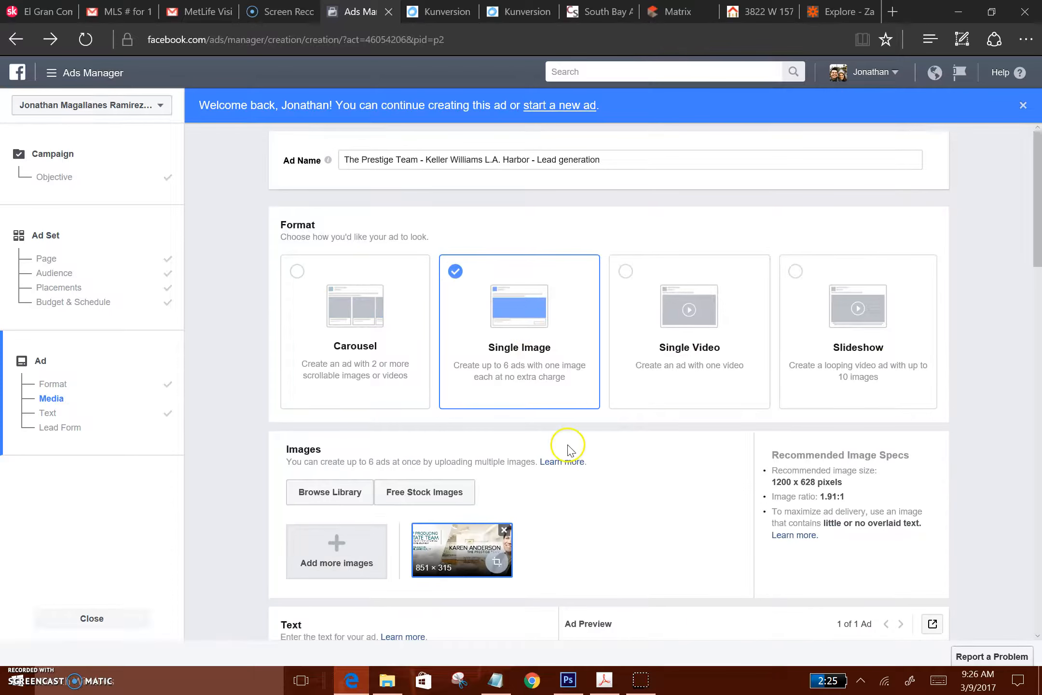
Open the image upload for the ad, and switch to File Explorer to open Pictures > Real Estate > Listing Pics
scroll(586, 525, "down", 3)
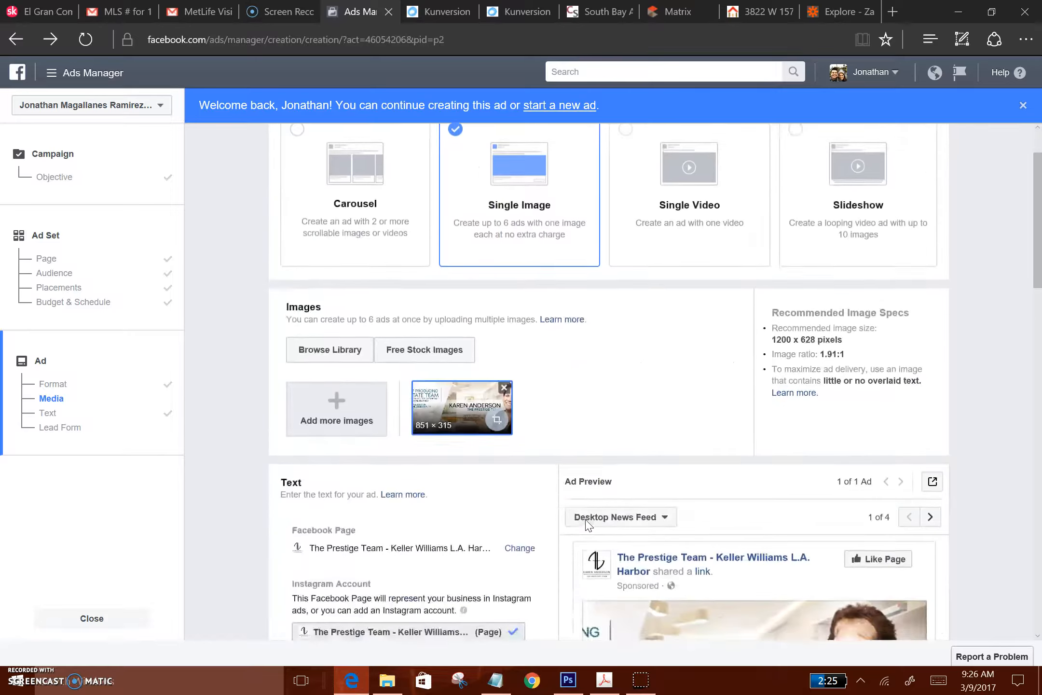
left_click(343, 373)
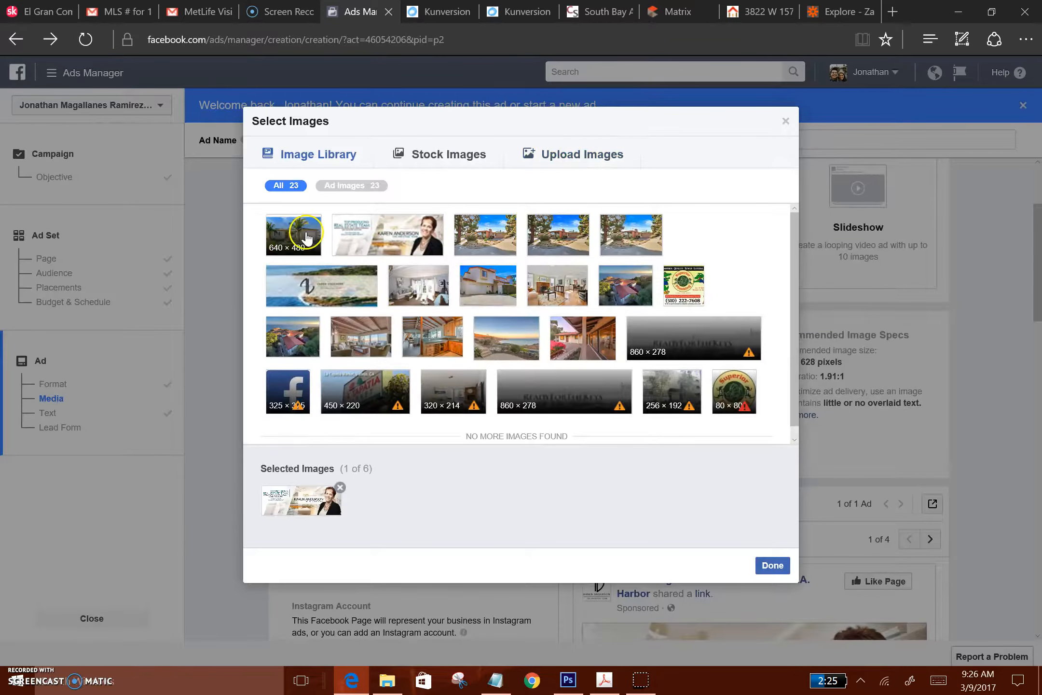
left_click(556, 155)
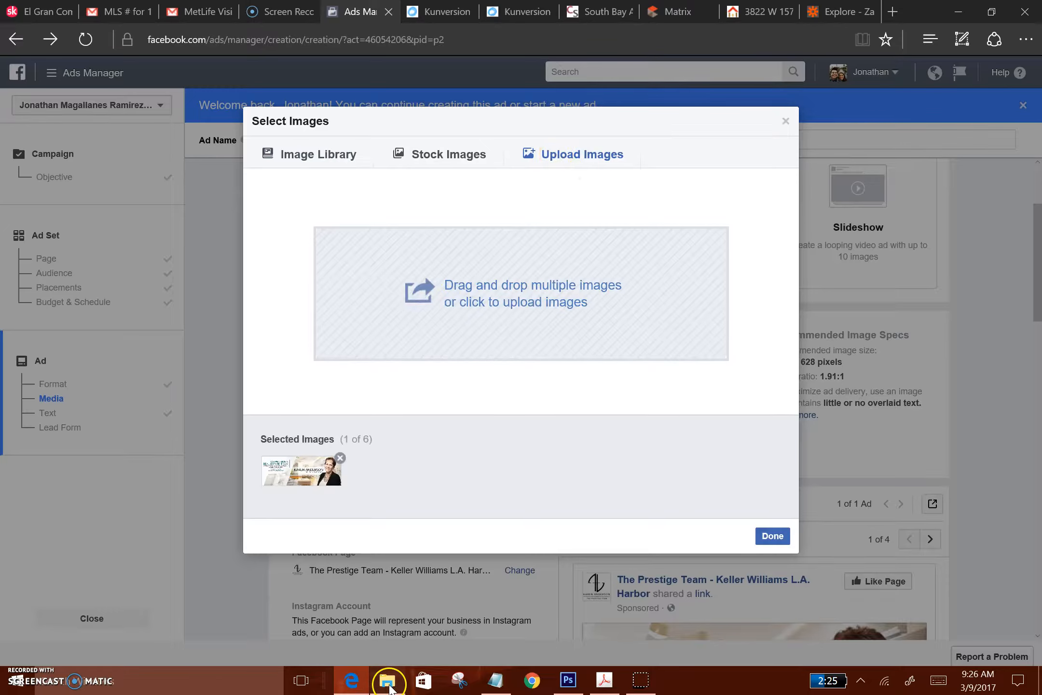
left_click(389, 685)
left_click(52, 296)
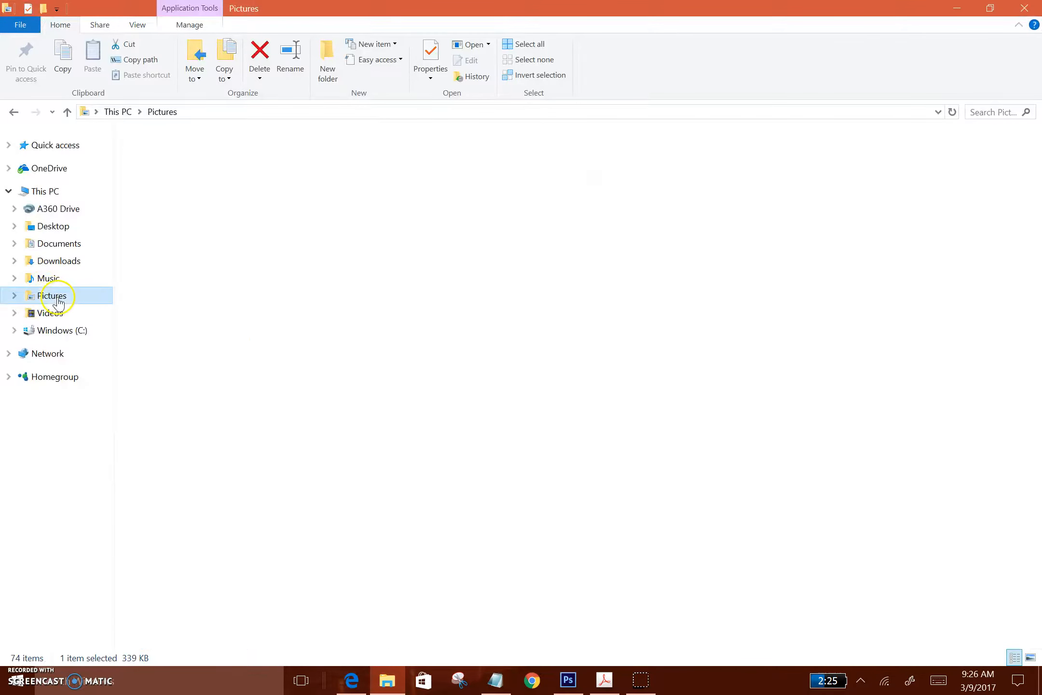
double_click(902, 183)
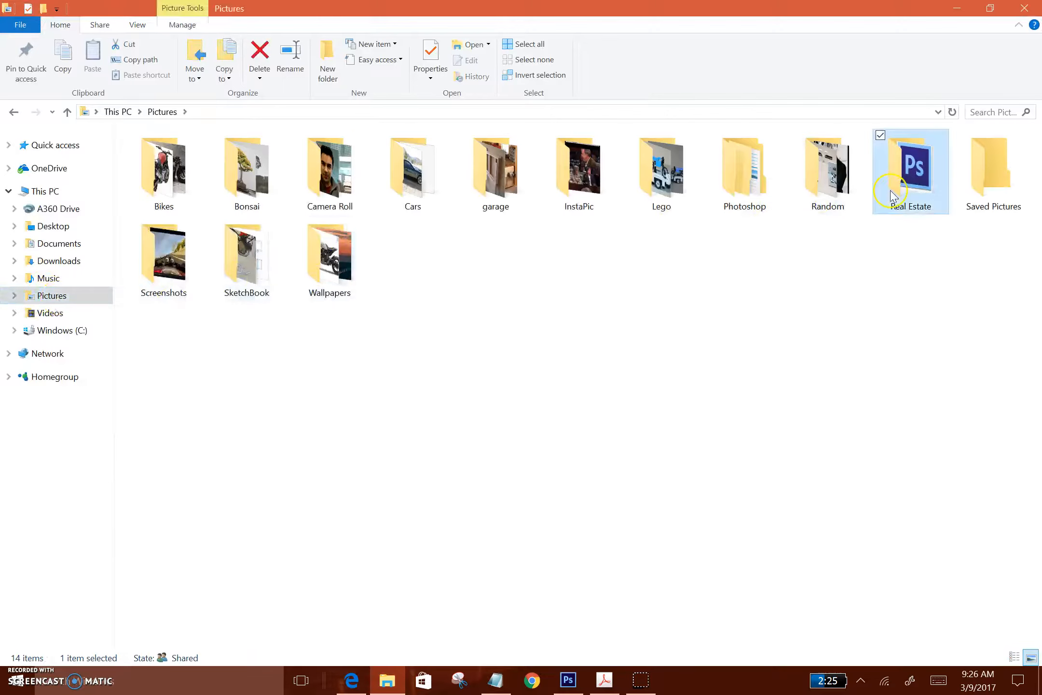
double_click(347, 187)
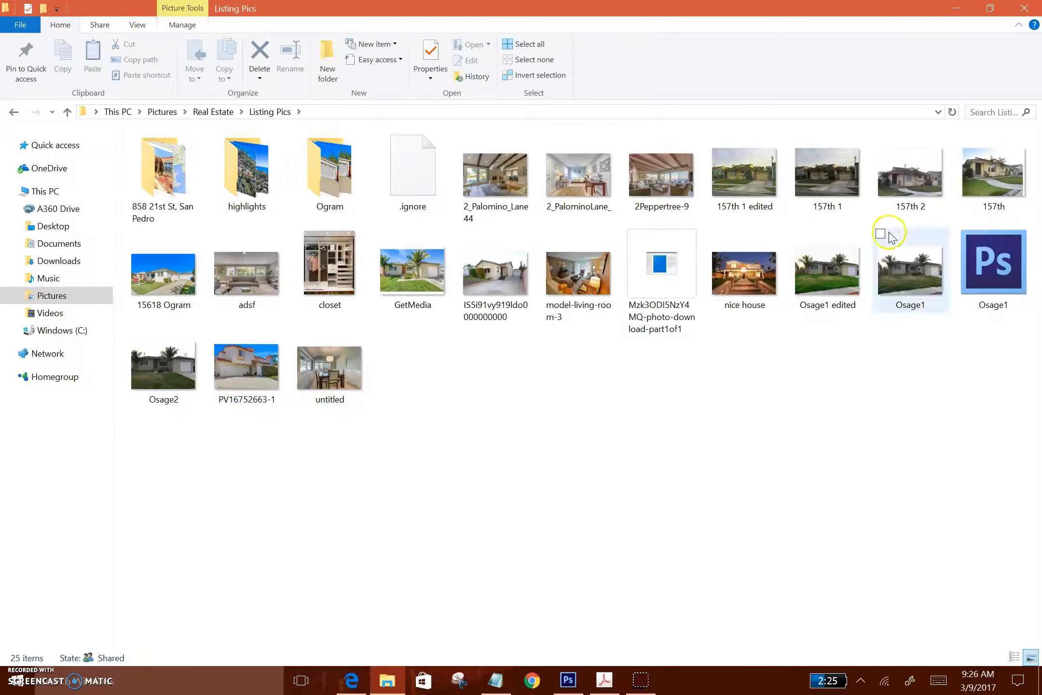
Preview the listing photo 157th at full size and close the preview
left_click(985, 186)
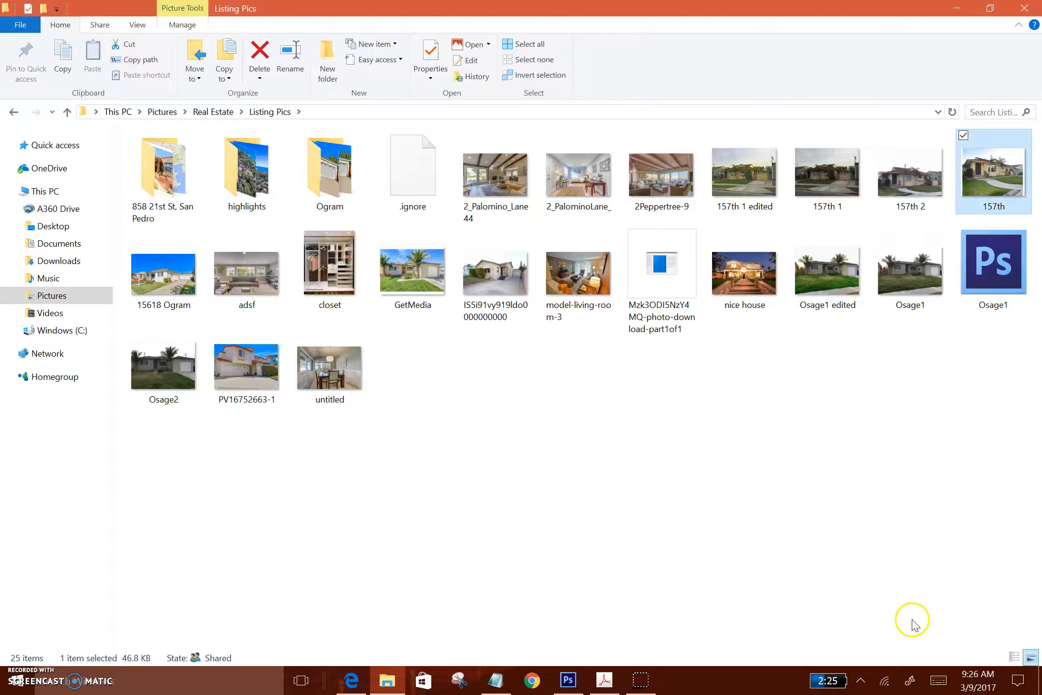
double_click(991, 179)
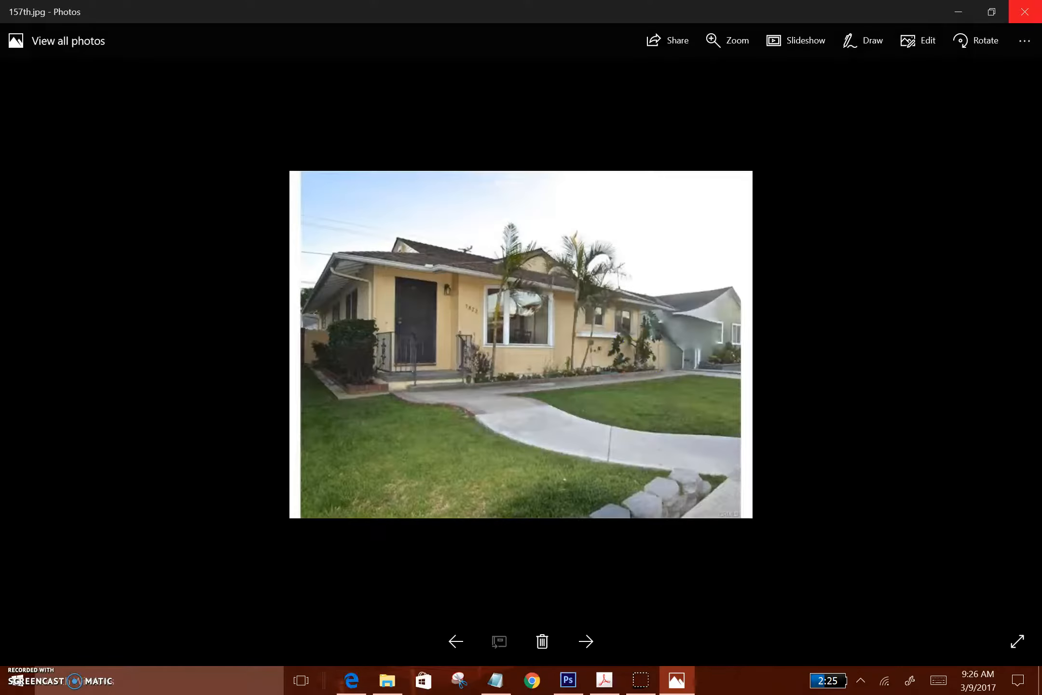
left_click(1025, 11)
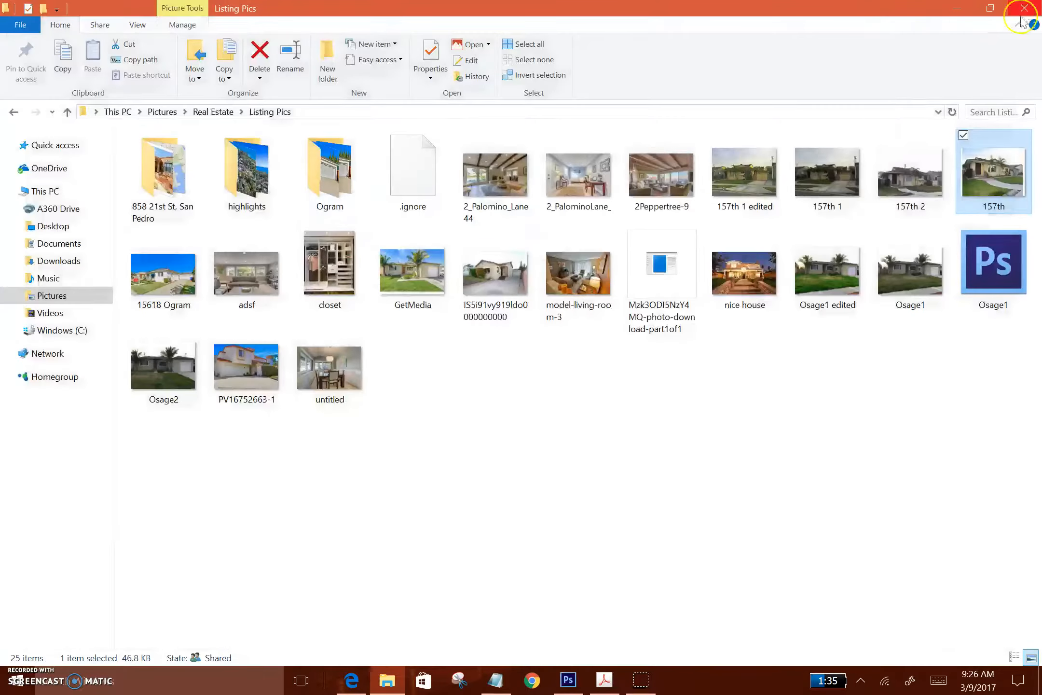
Upload the 157th photo from the Listing Pics folder to the ad's selected images in Ads Manager
left_click_drag(860, 11, 248, 162)
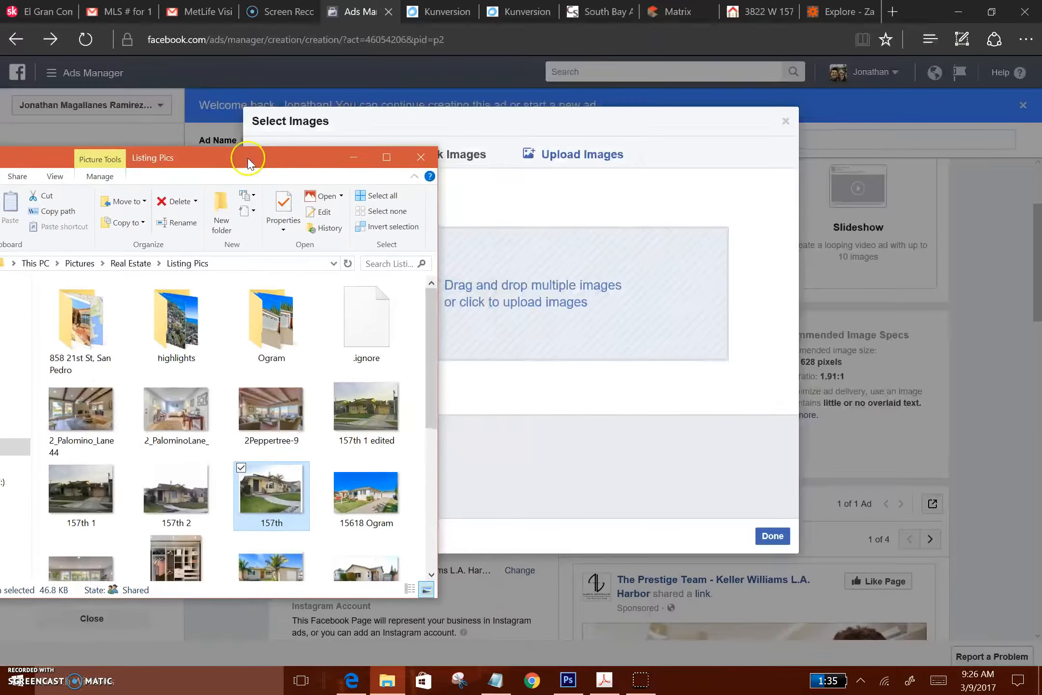
left_click_drag(261, 503, 570, 319)
left_click(353, 158)
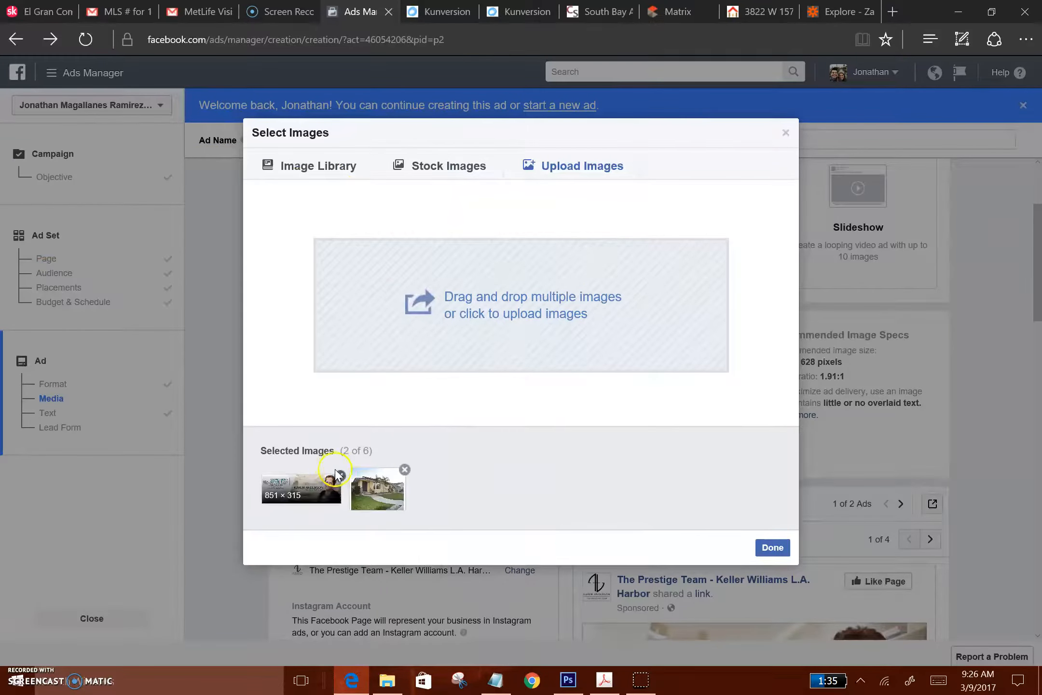
Remove the 851 × 315 banner from the selected images, confirm the selection, and check the house photo in the ad preview
left_click(339, 475)
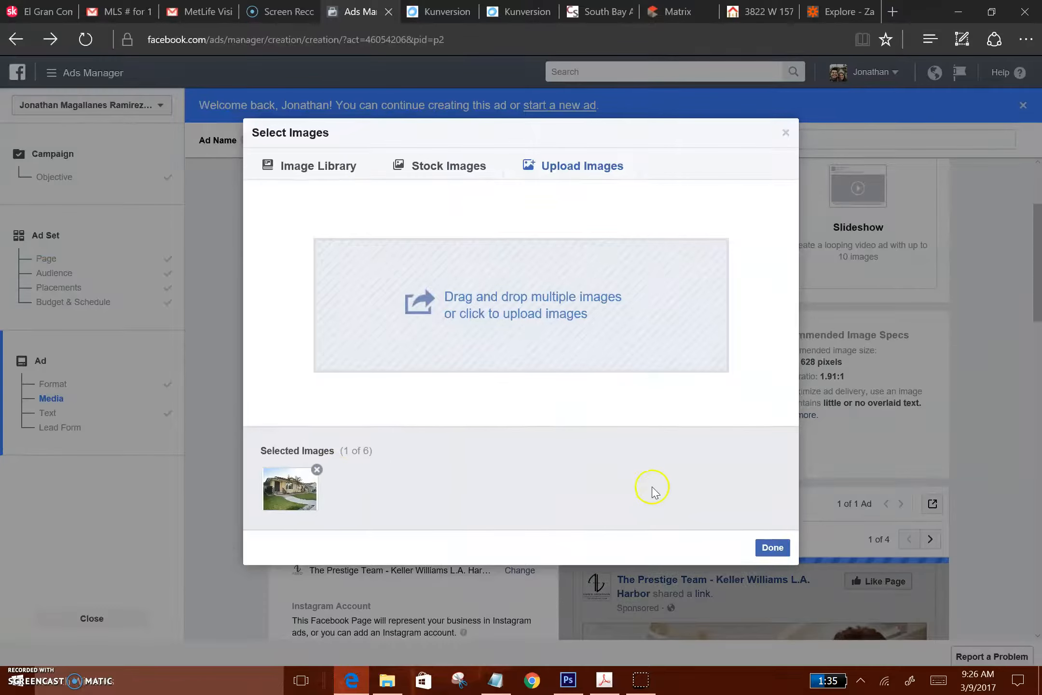
left_click(773, 548)
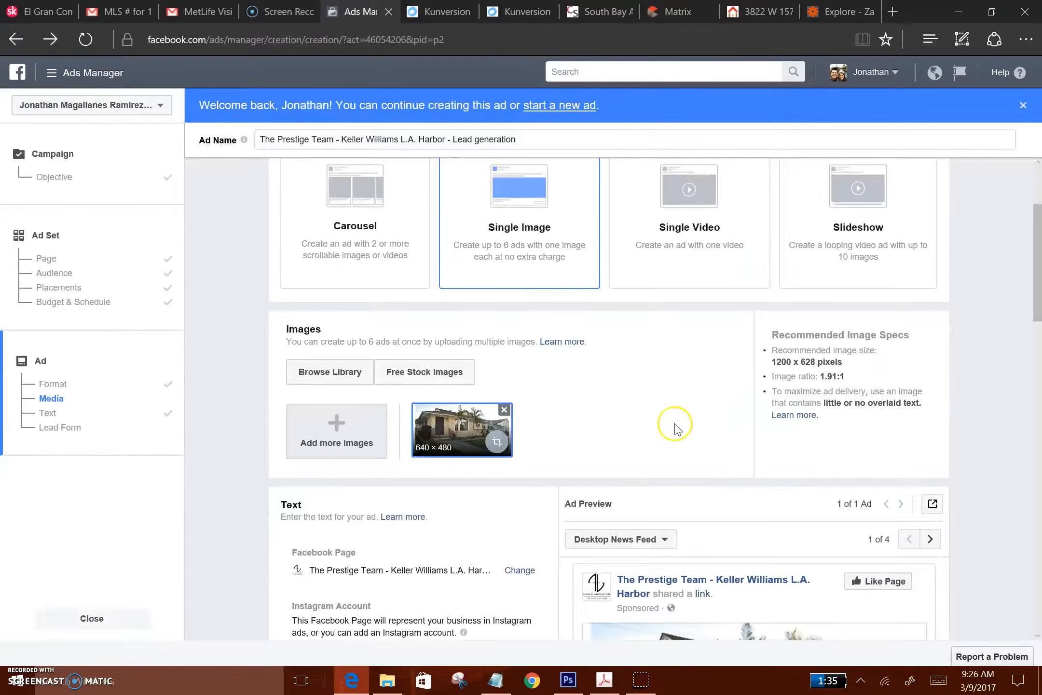
scroll(605, 422, "down", 3)
scroll(605, 420, "down", 3)
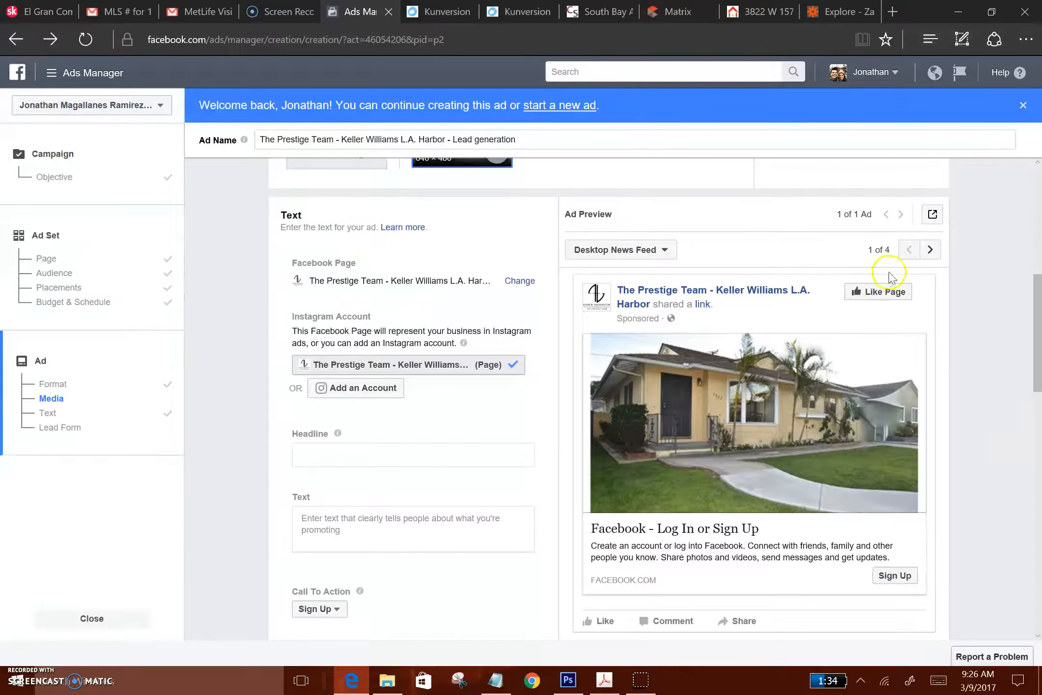
Preview the ad in the Mobile News Feed, Feature Phone and Instagram Feed placements, and return to the Desktop News Feed preview
left_click(930, 250)
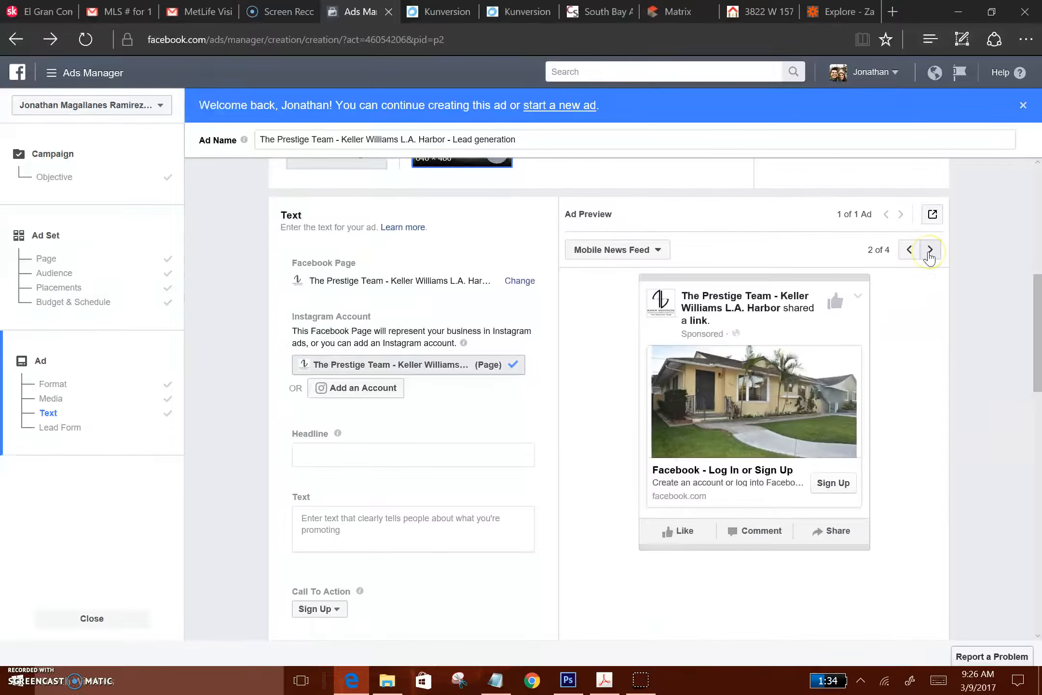
left_click(930, 250)
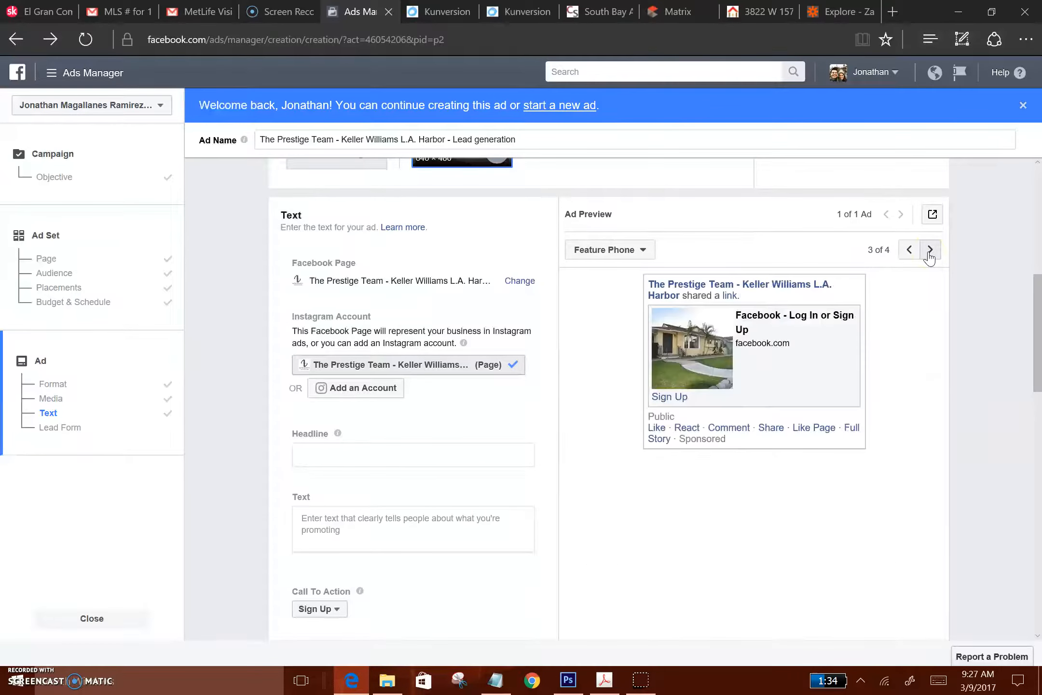
left_click(930, 249)
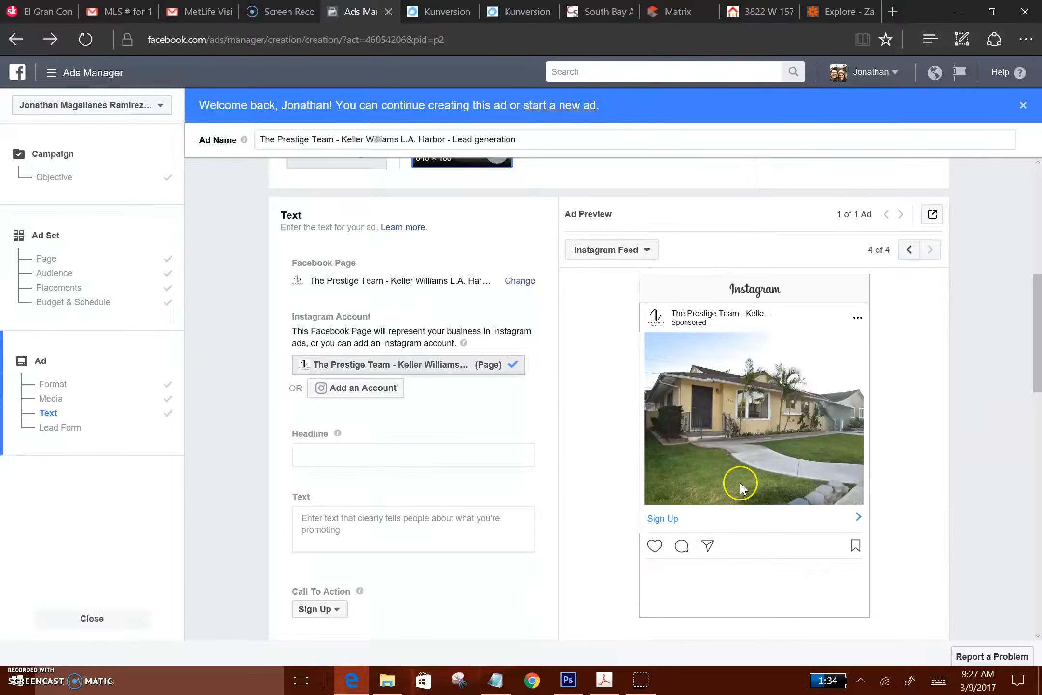
left_click(908, 250)
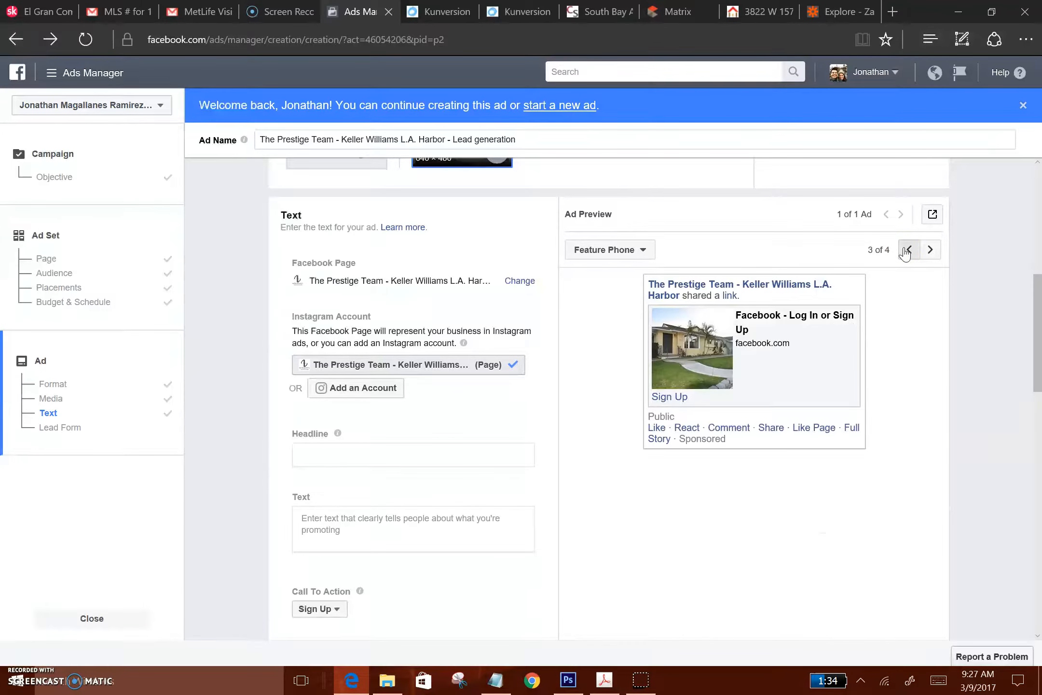
left_click(907, 251)
left_click(907, 251)
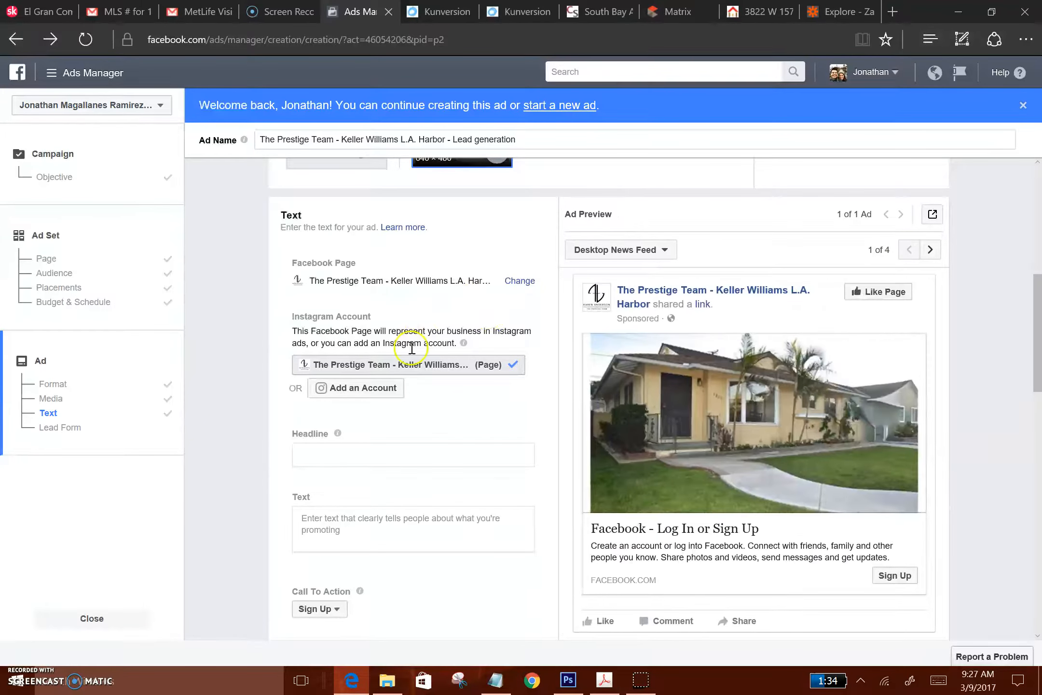
Enter the ad headline "Click For More Pics & Price!"
left_click(412, 454)
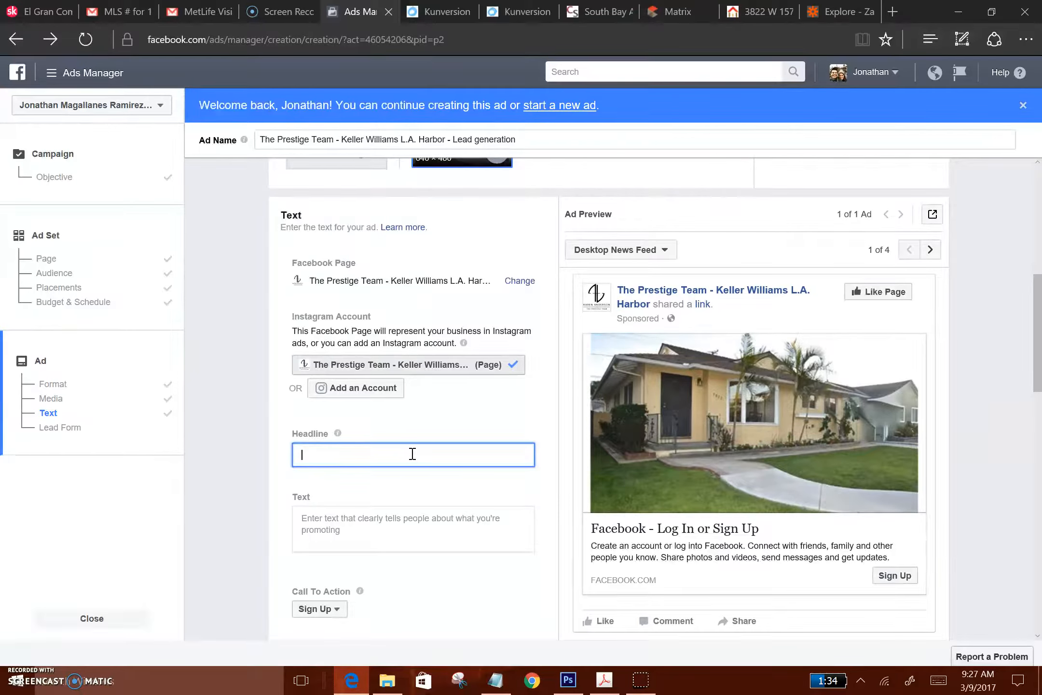
type("Click for")
key("BackSpace")
key("BackSpace")
type("For More Pics & Price!")
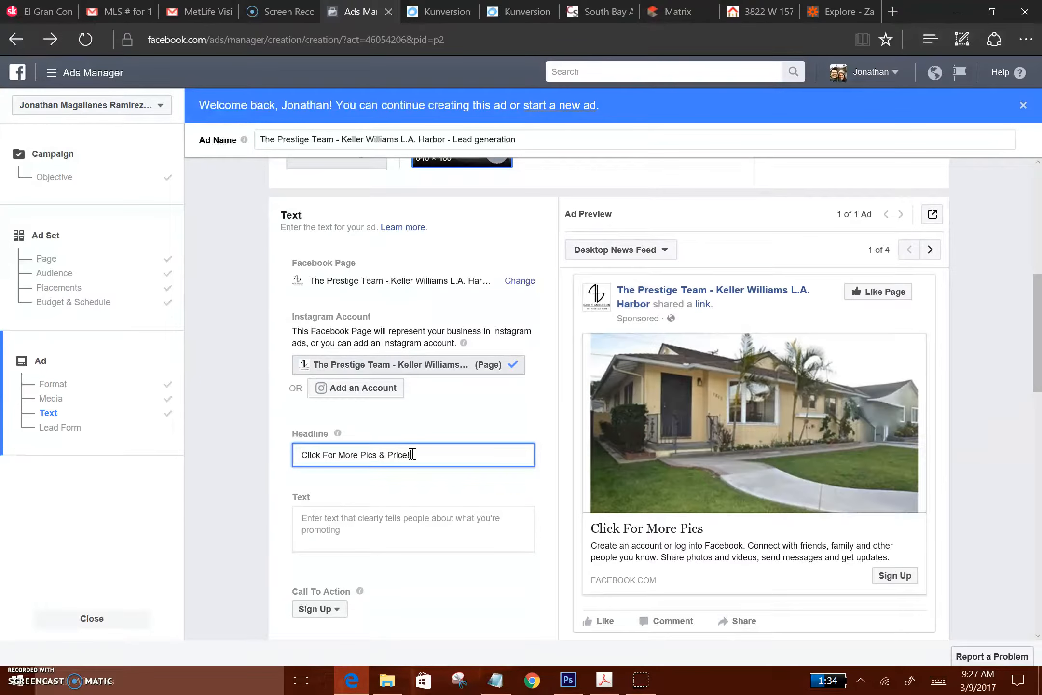
Enter the ad text "4 bedroom, 2 bath, nearly 1600sqft in El Camino Village!"
left_click(373, 525)
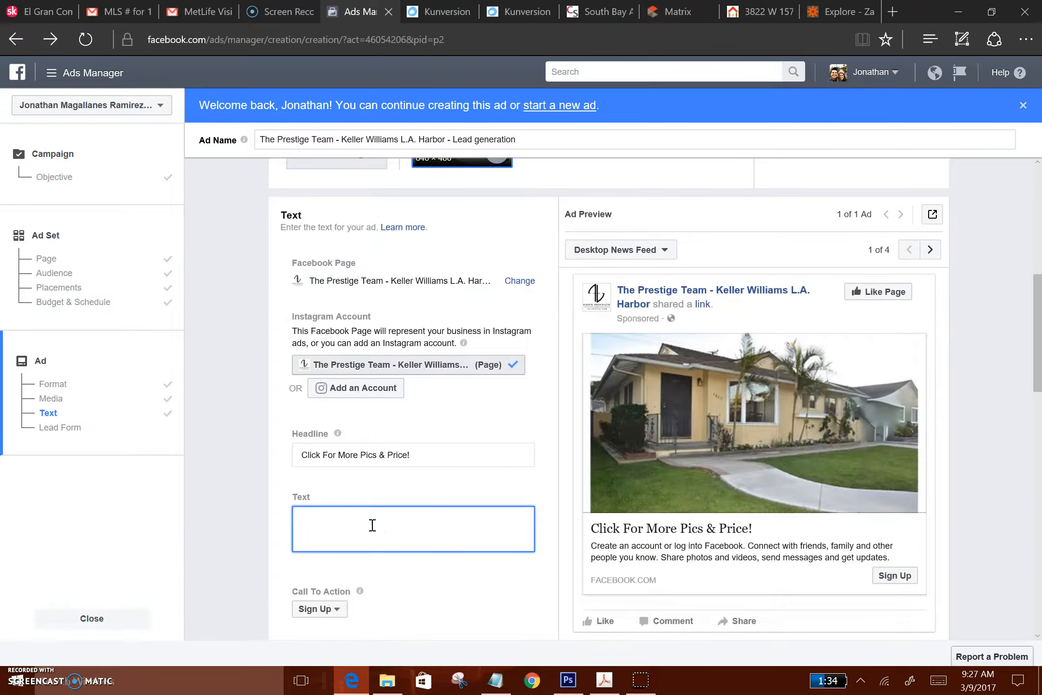
type("4 brddroom, ")
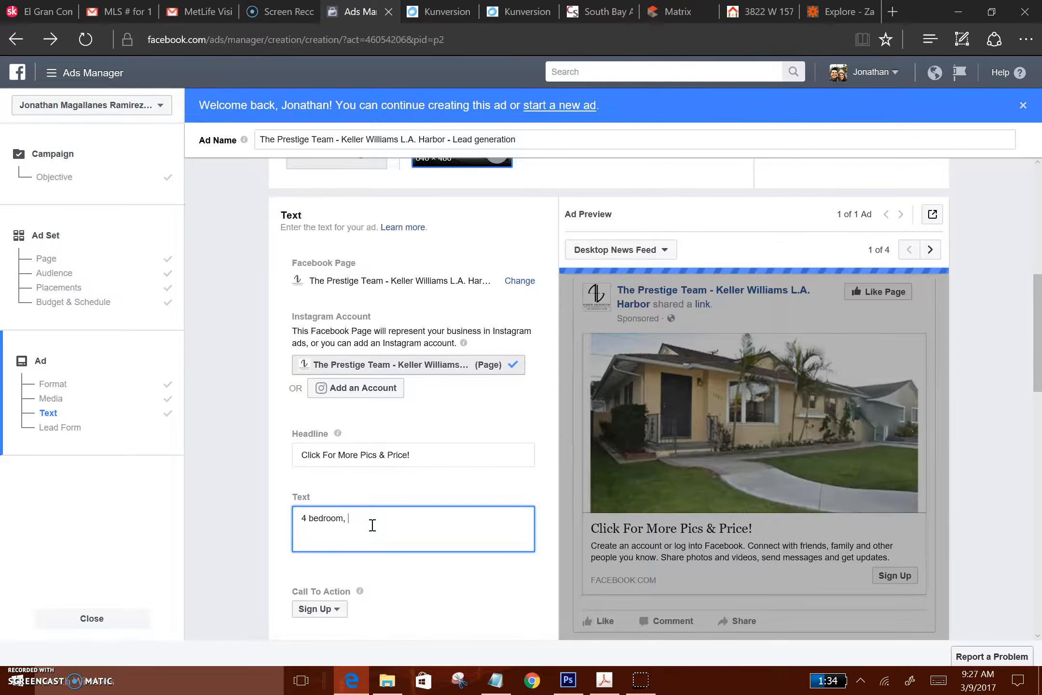
type("2 bath")
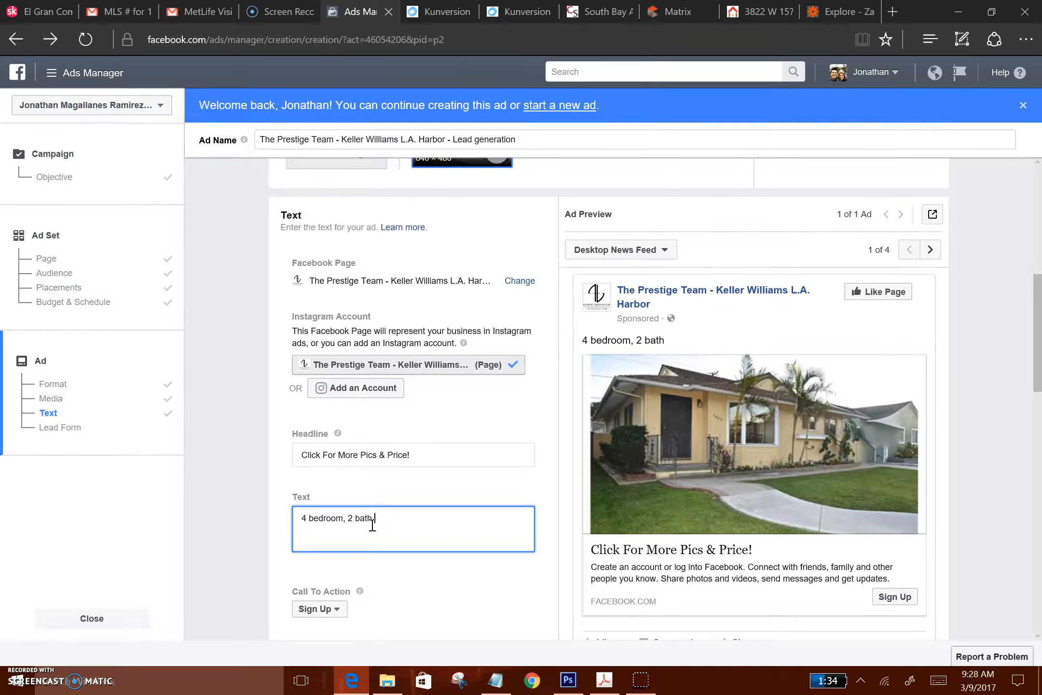
type("- nearly")
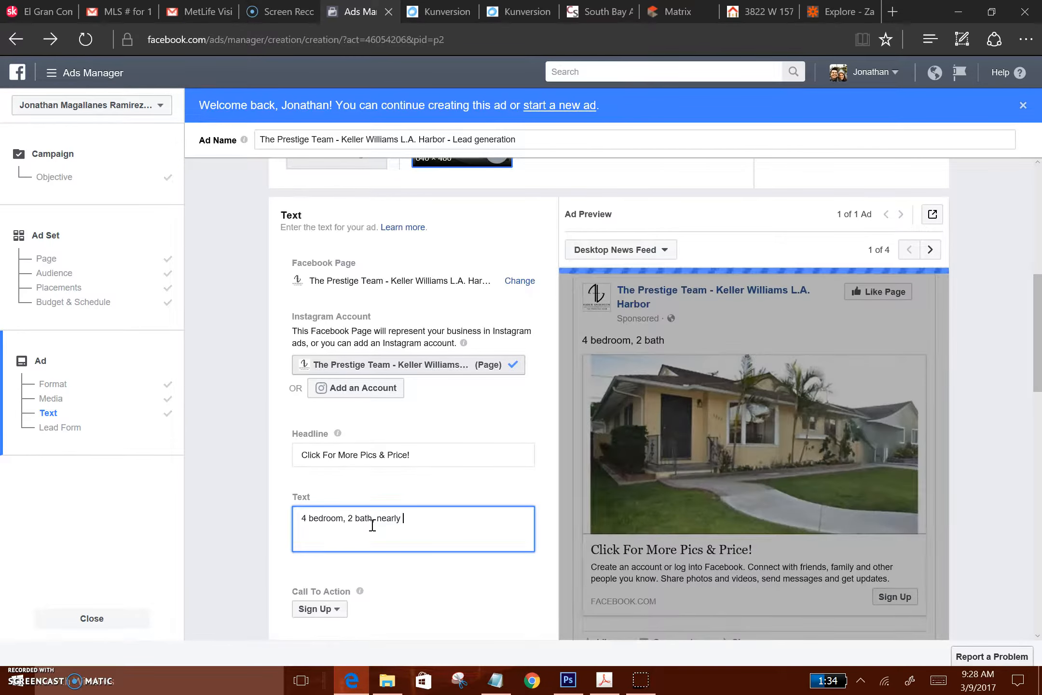
type(" 1600sqft in El Camino Village!")
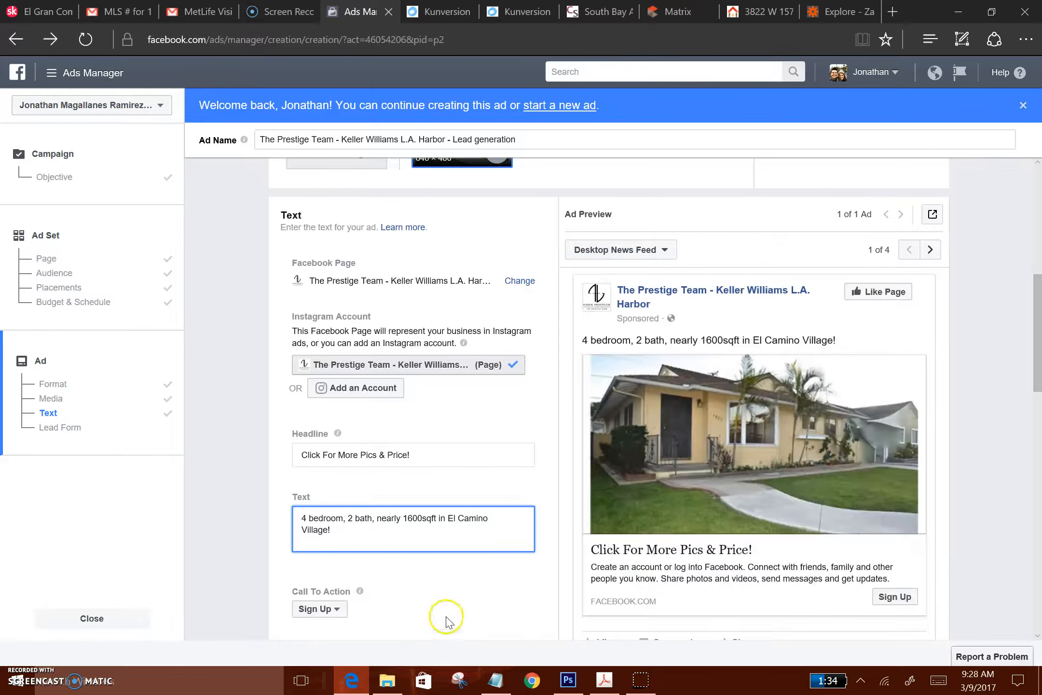
Set the ad's call to action to Learn More
scroll(443, 603, "down", 2)
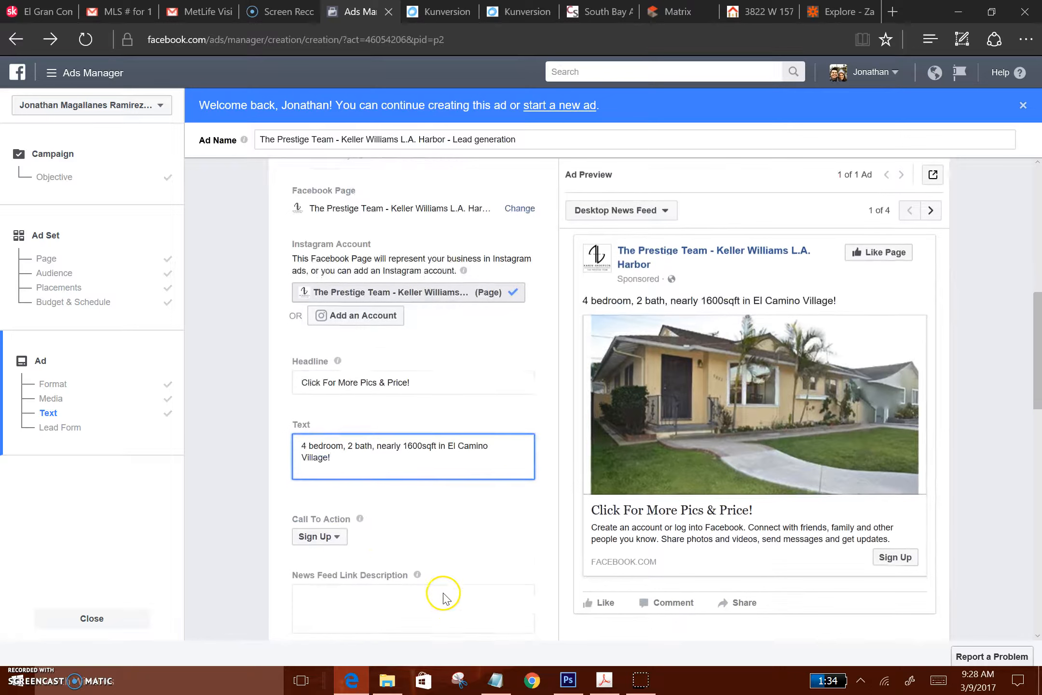
left_click(336, 537)
left_click(336, 490)
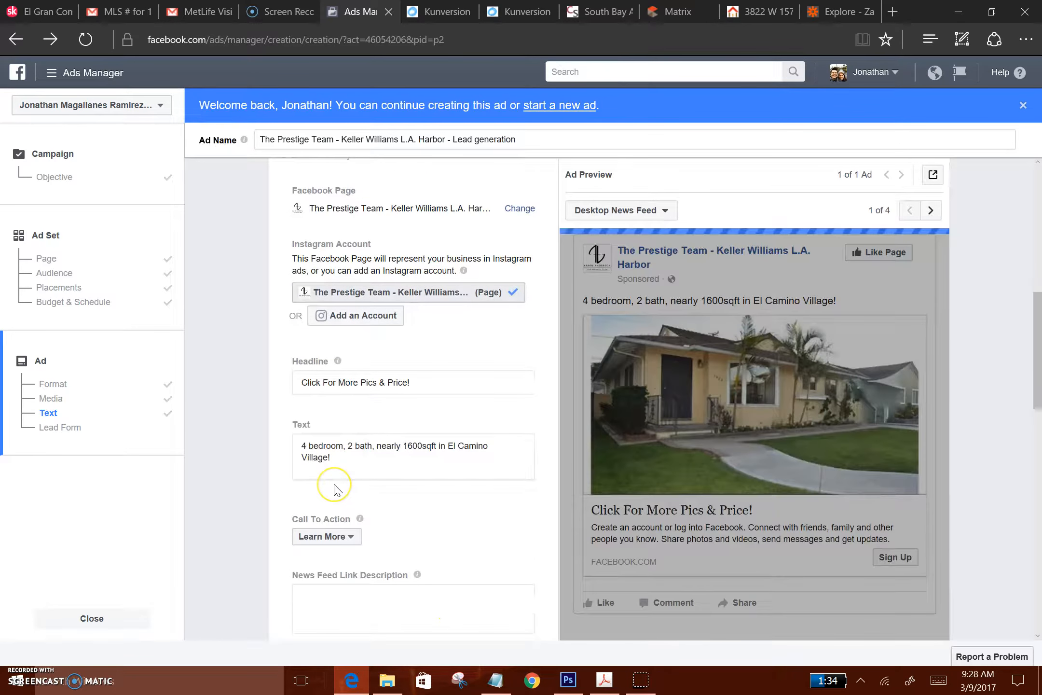
Copy the street address from the property listing page and paste it as the ad's News Feed link description
scroll(423, 545, "down", 1)
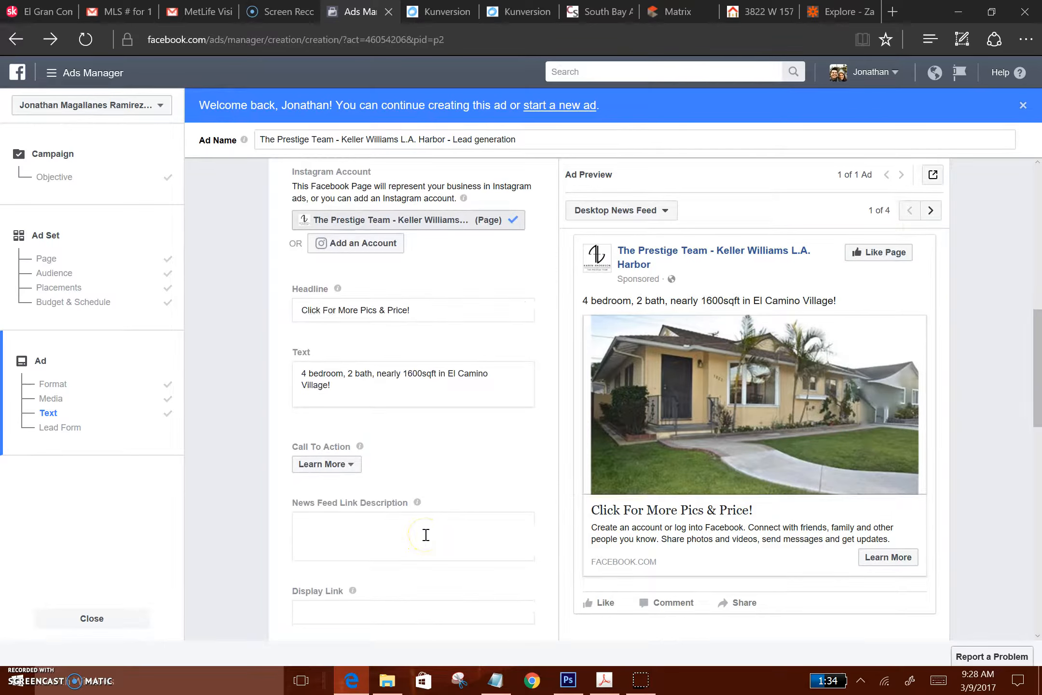
left_click(425, 535)
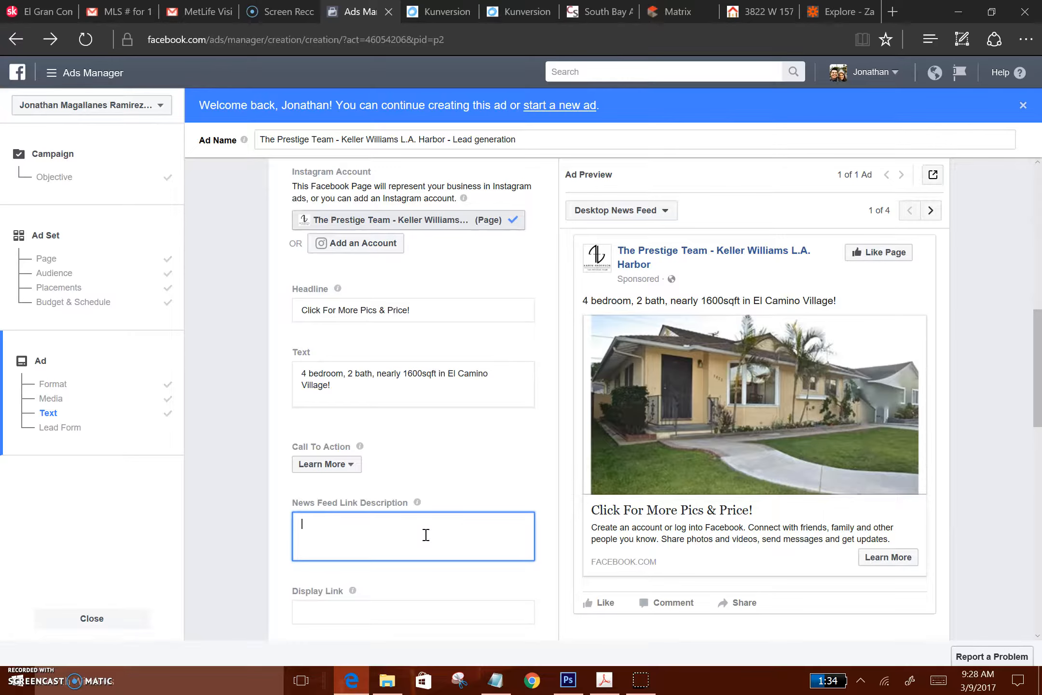
left_click(762, 15)
left_click(193, 492)
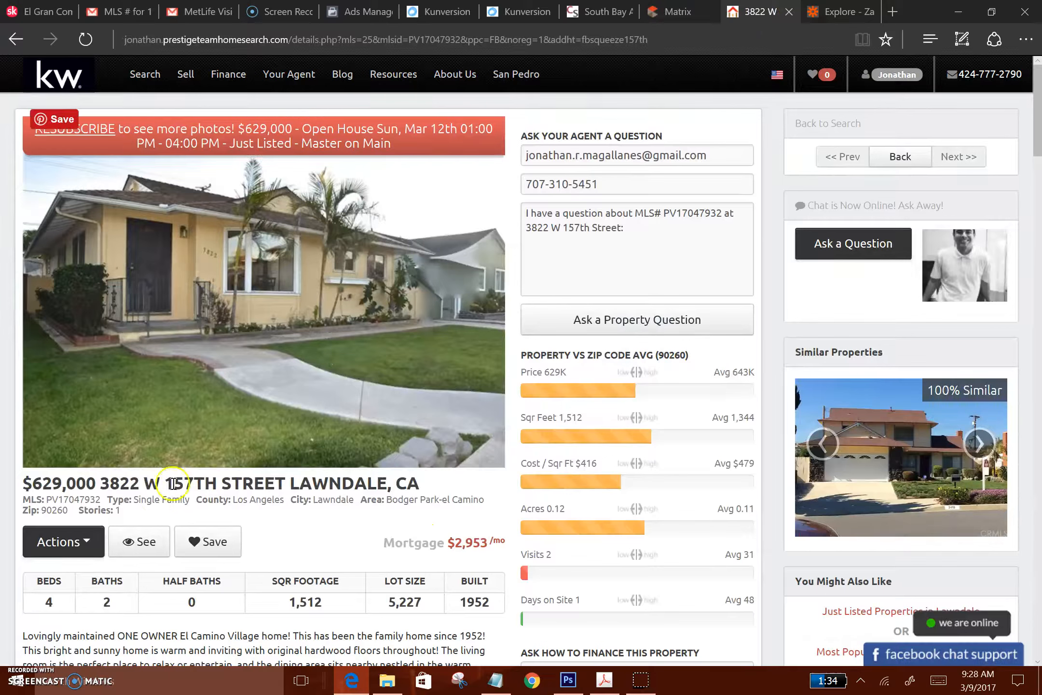
left_click_drag(108, 492, 254, 483)
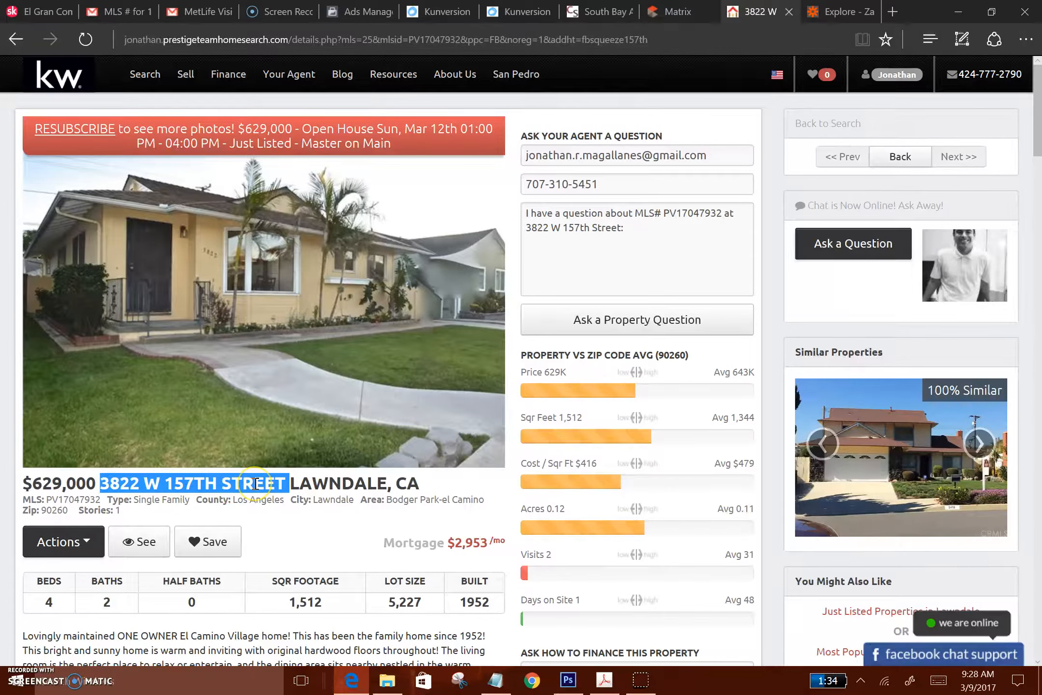
left_click(354, 14)
left_click(342, 528)
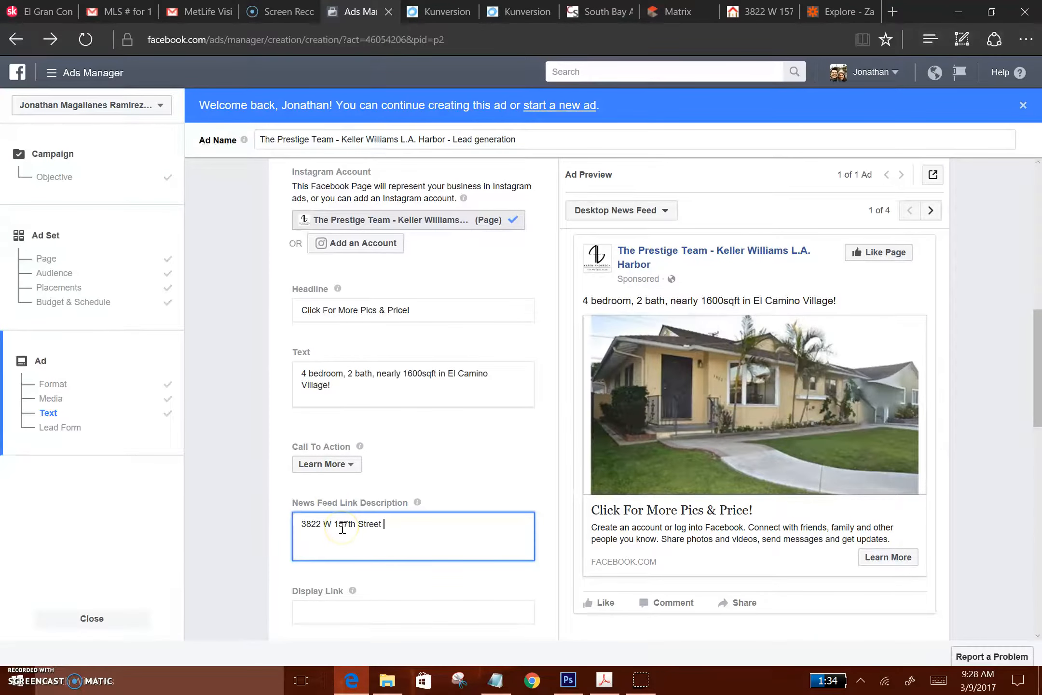
scroll(434, 584, "down", 1)
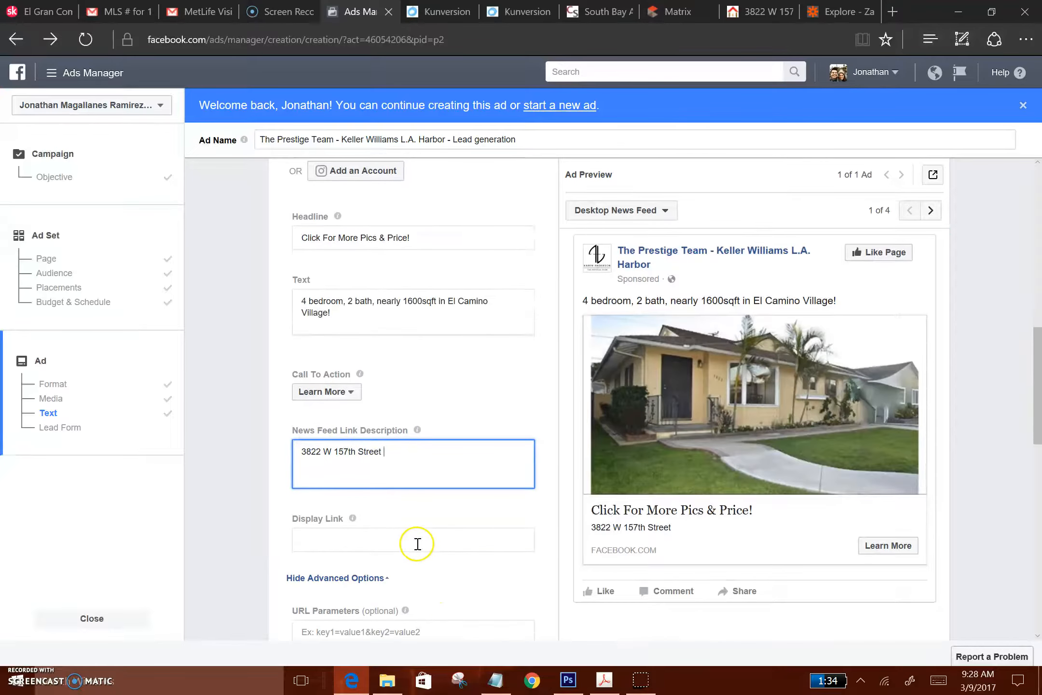
left_click(418, 544)
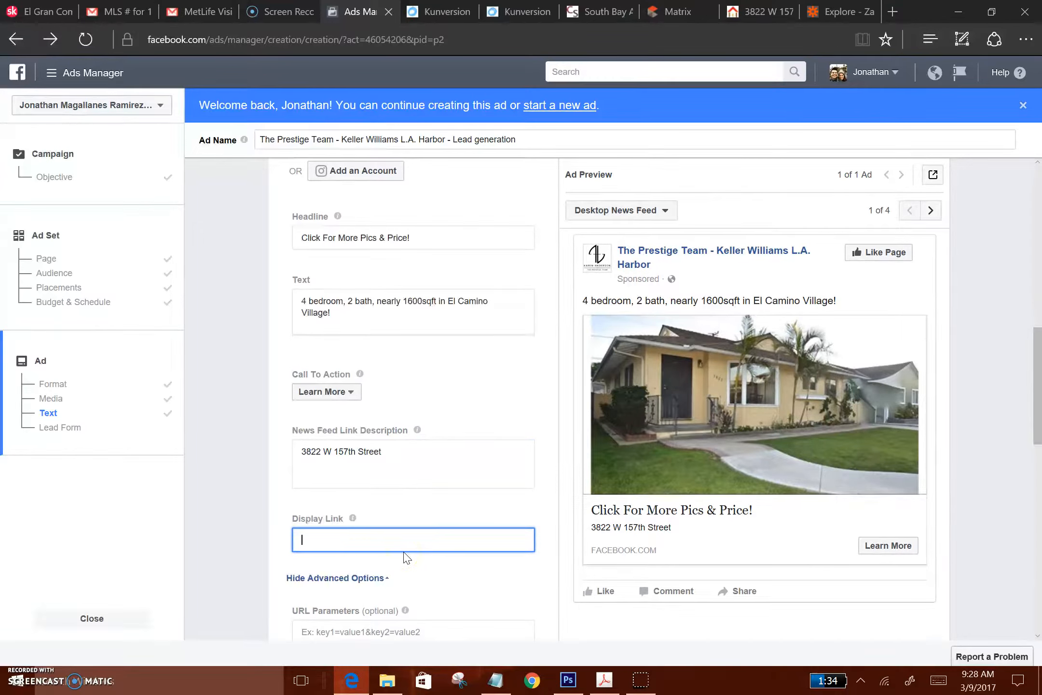
type("www.")
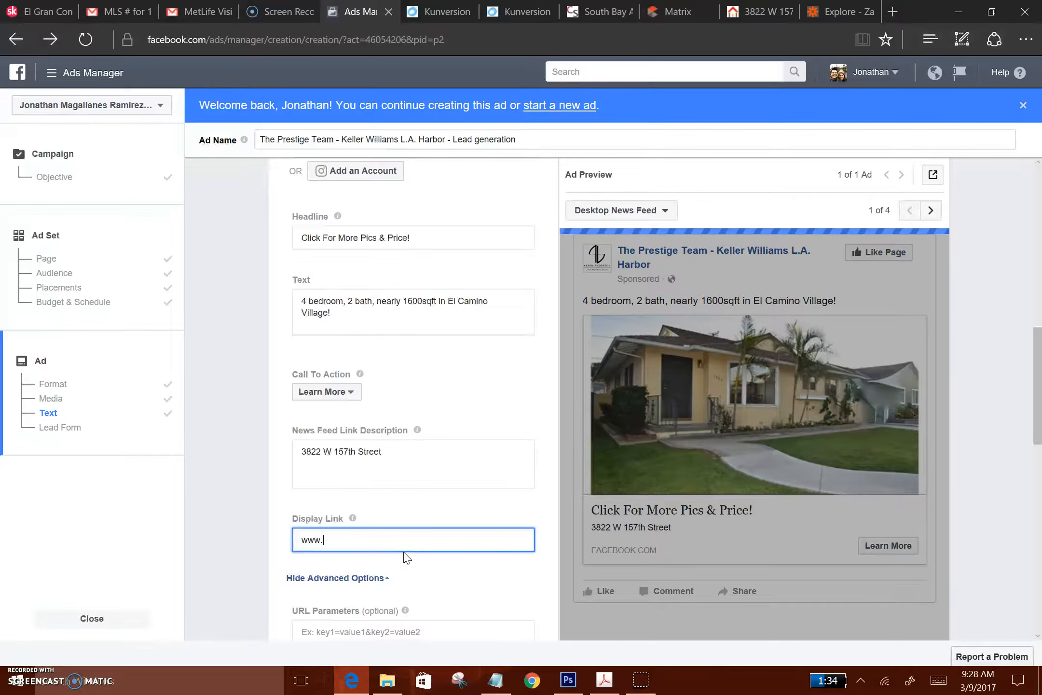
type("prestigeteamhome")
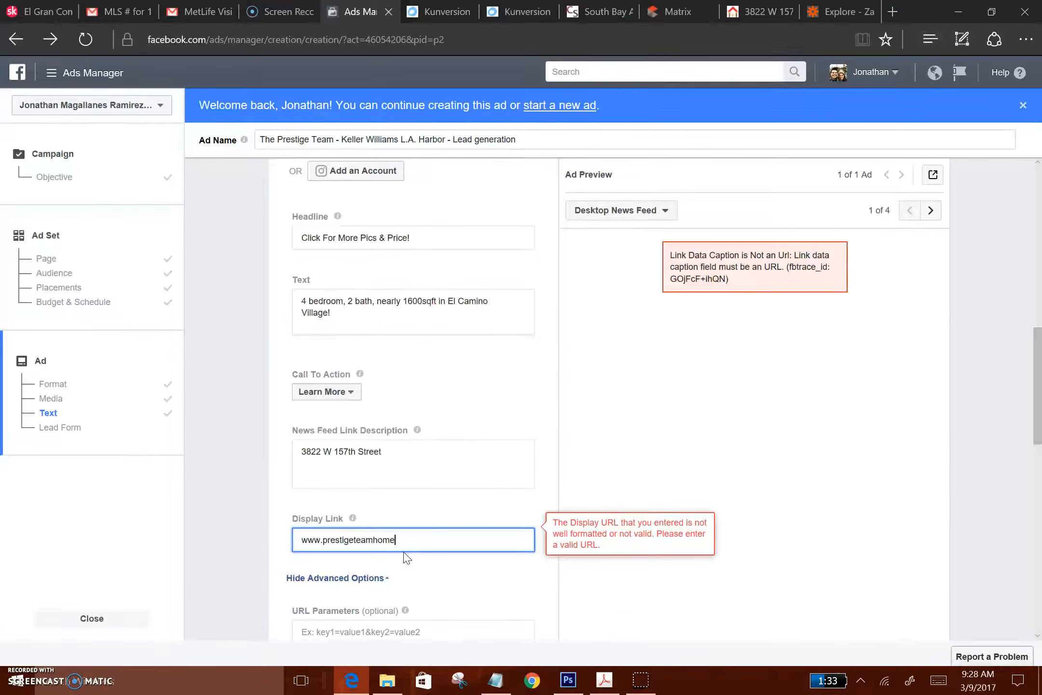
type("s.com")
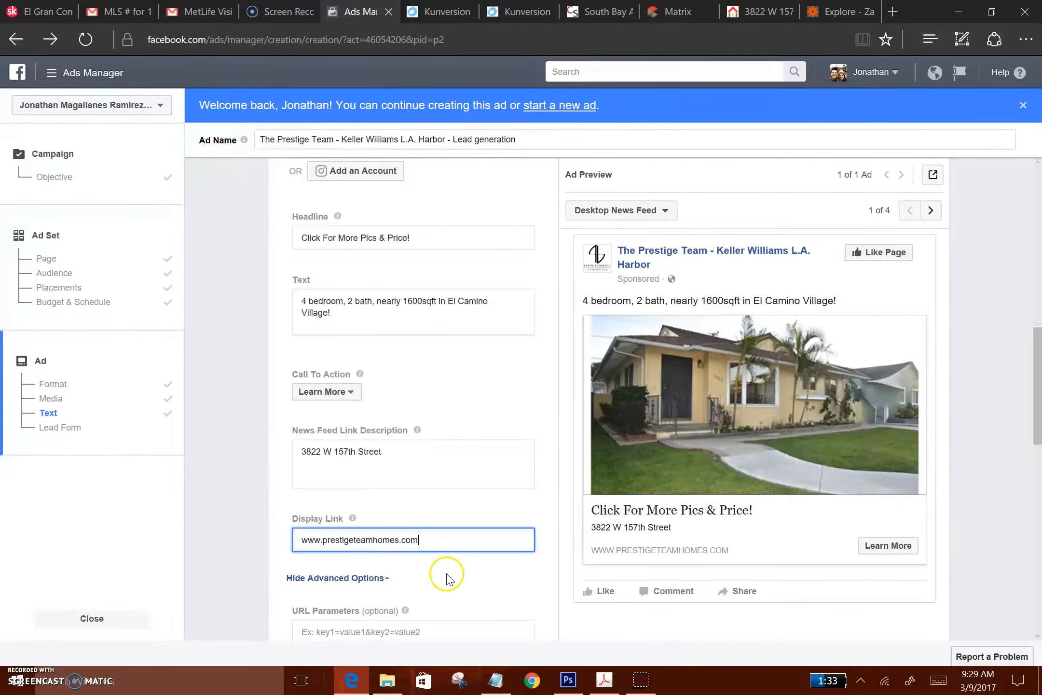
Copy the property listing page's full web address and replace the ad's display link with it
scroll(446, 577, "down", 3)
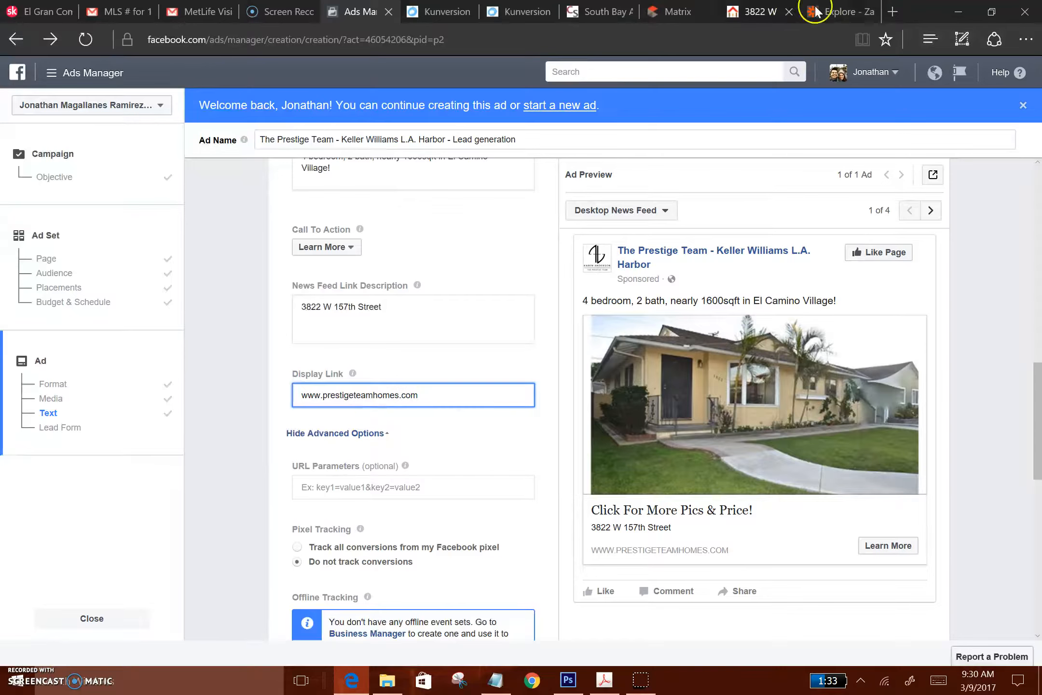
left_click(758, 17)
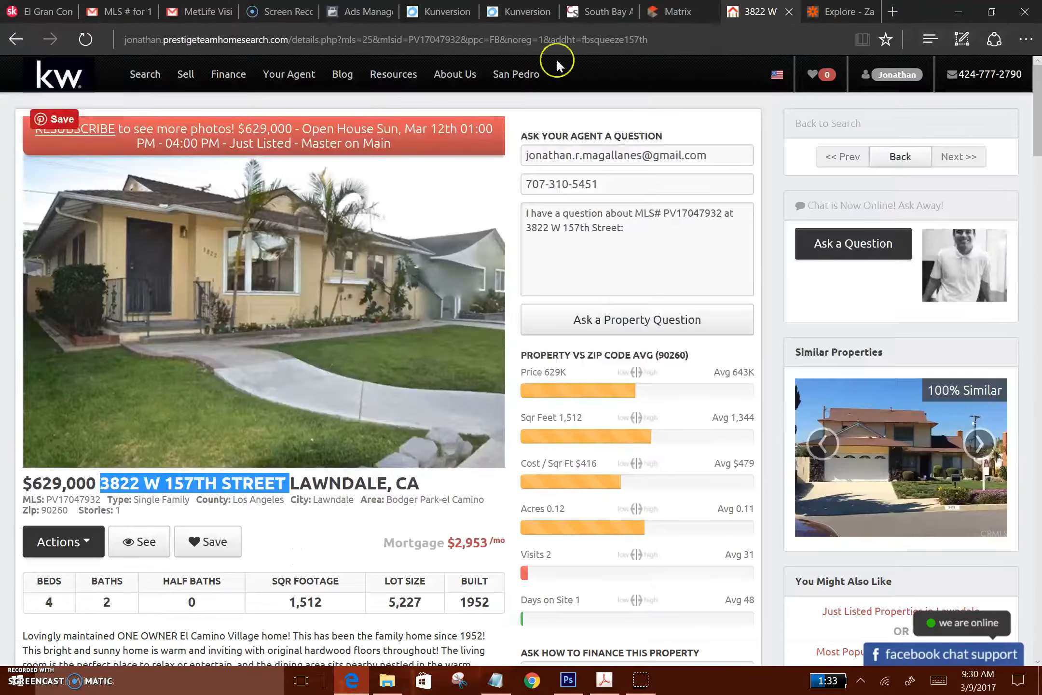
left_click(680, 38)
key("ctrl+c")
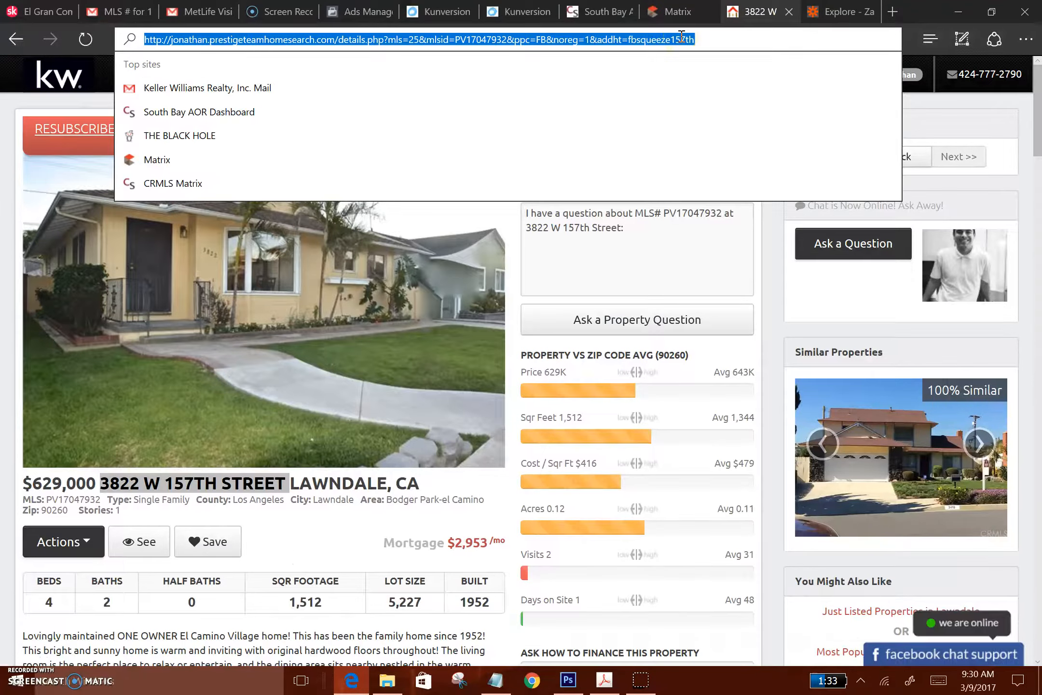
left_click(344, 17)
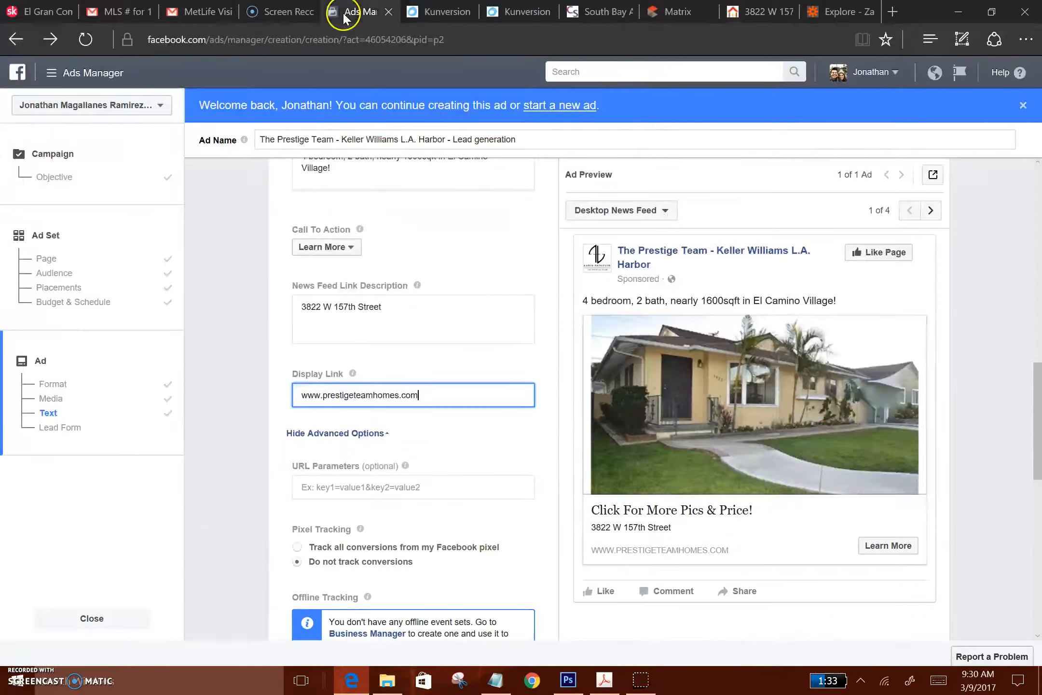
left_click_drag(433, 393, 208, 387)
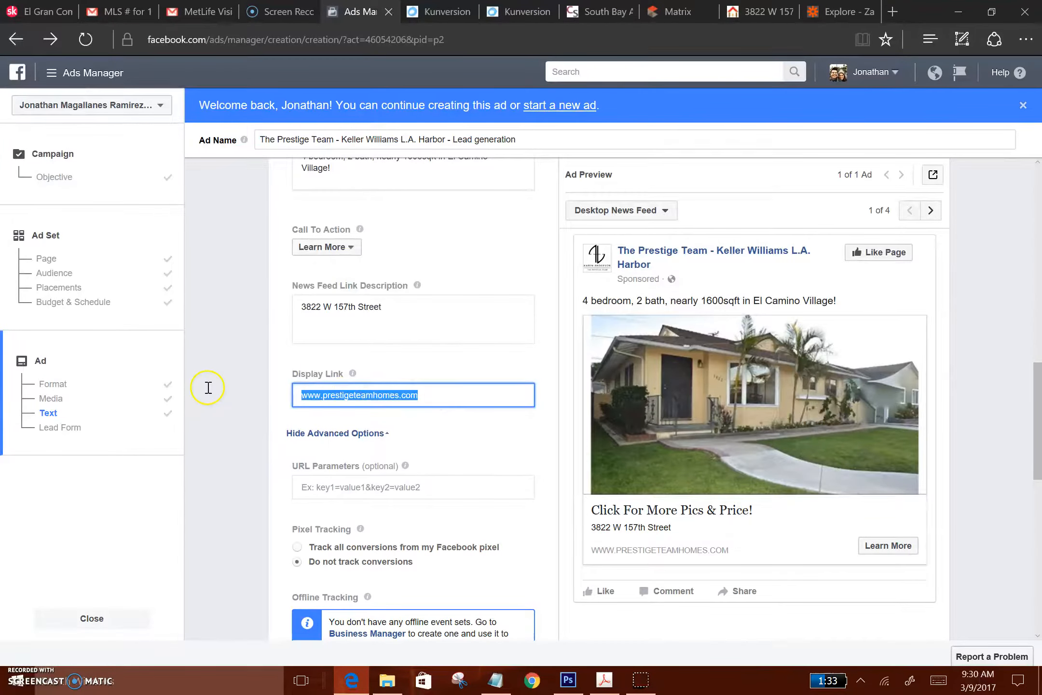
key("ctrl+v")
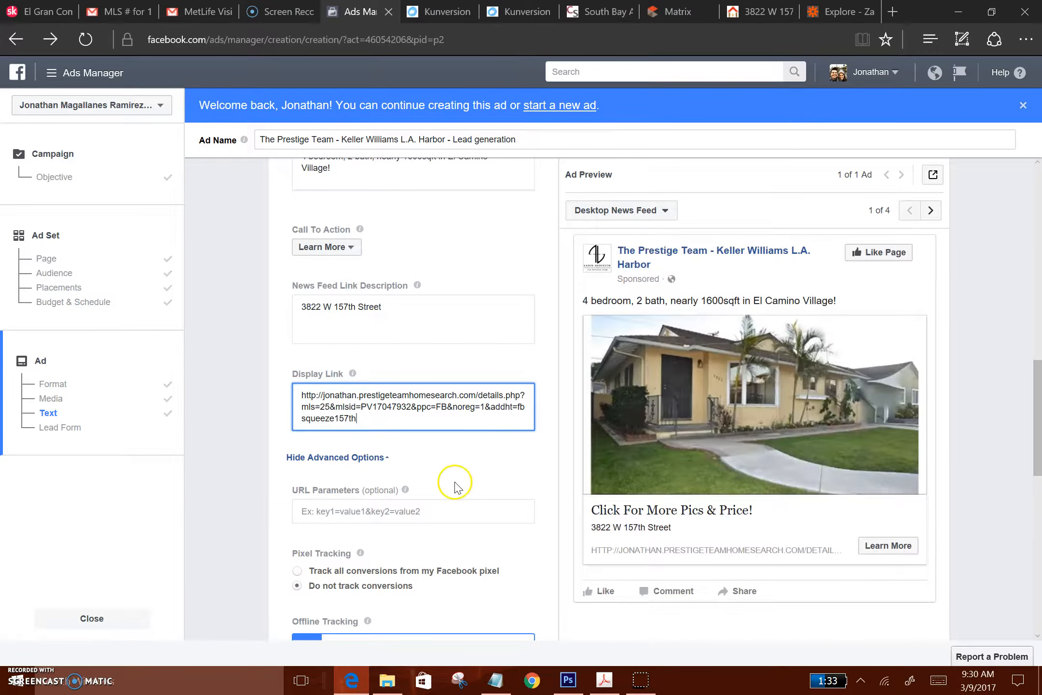
Review the remaining advanced options, the existing lead forms and the form preview through to the order section
scroll(467, 470, "down", 2)
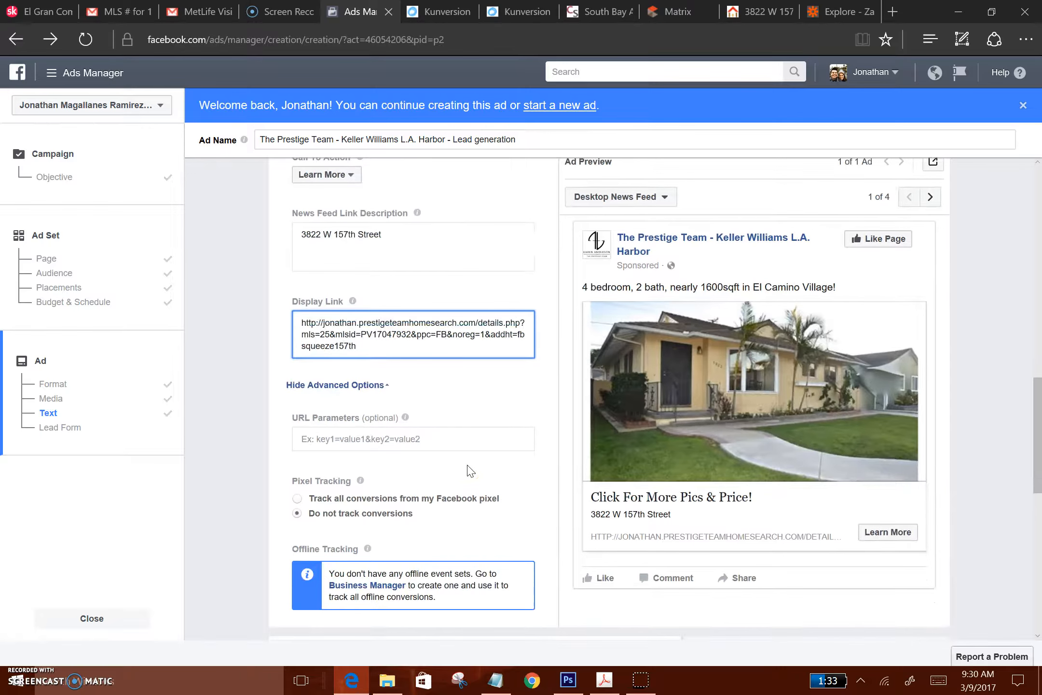
scroll(470, 470, "down", 2)
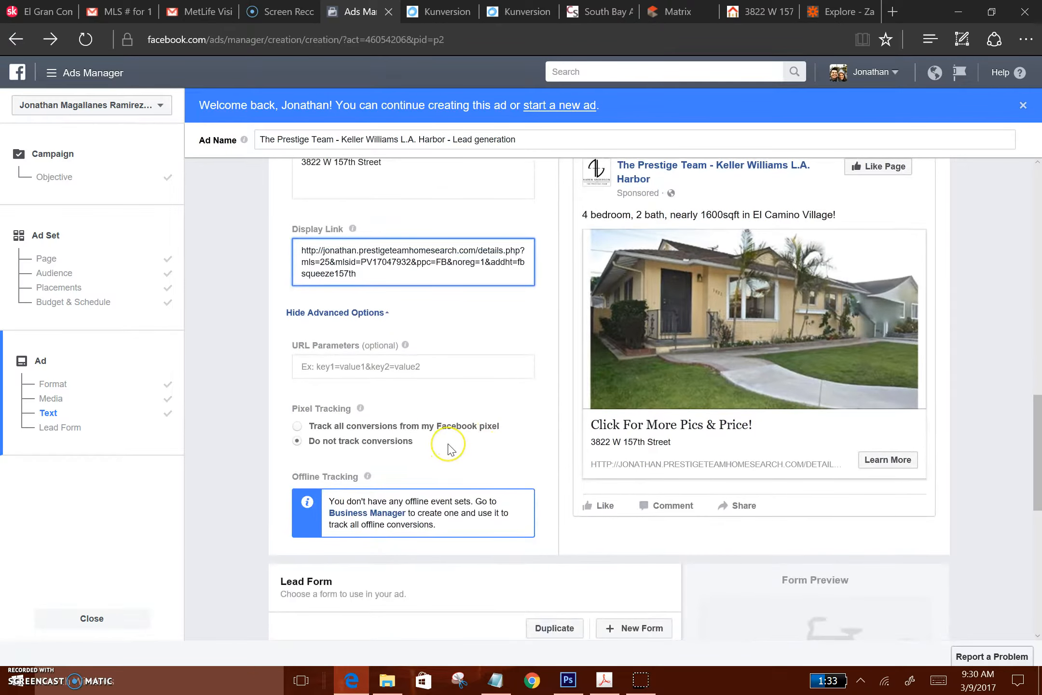
scroll(448, 449, "down", 3)
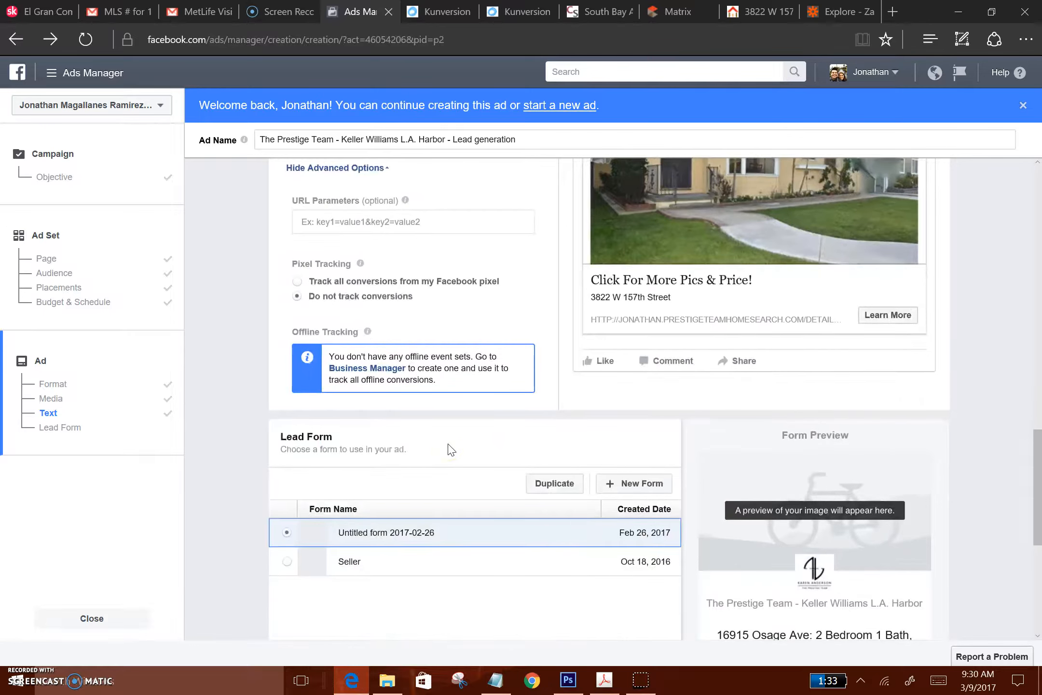
scroll(449, 449, "down", 3)
left_click(442, 432)
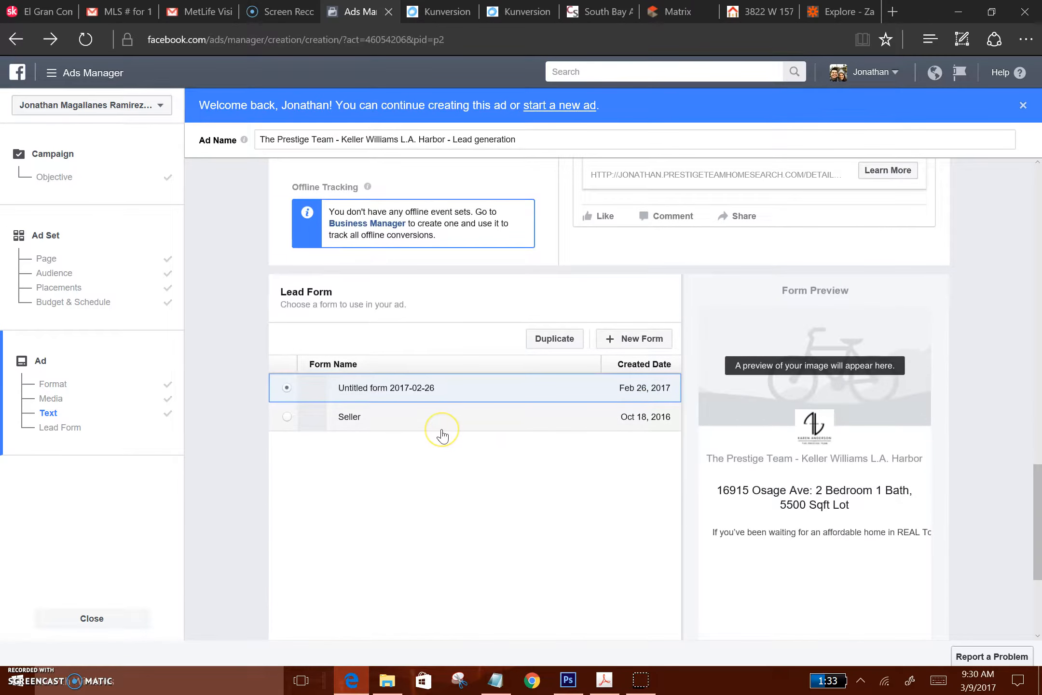
scroll(442, 435, "down", 5)
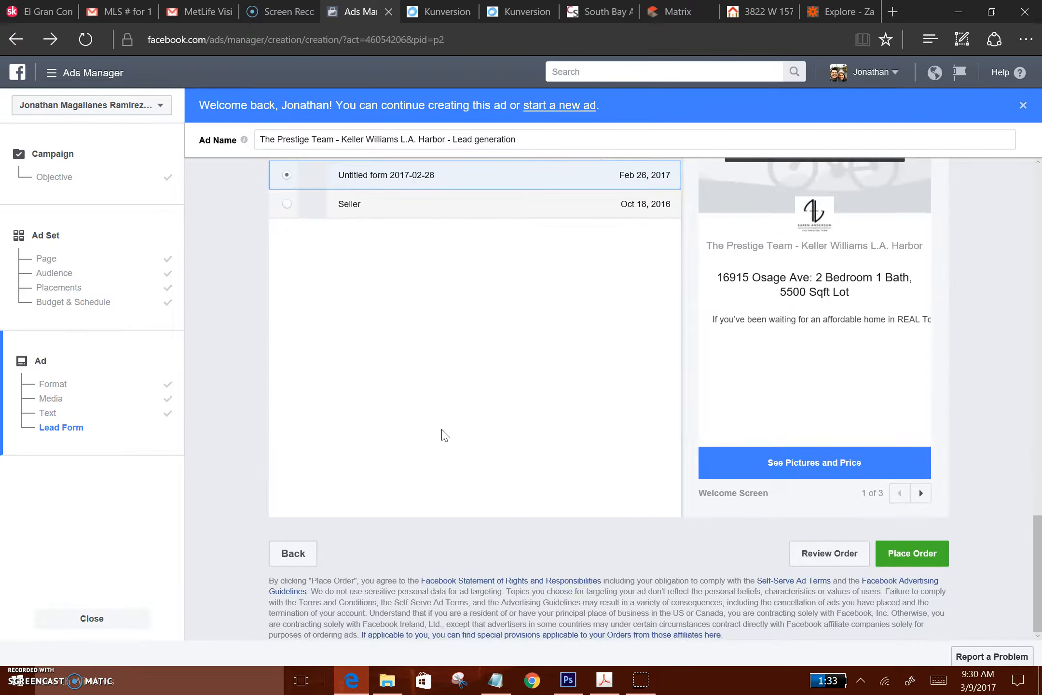
Start a new lead form for the ad and look over its sections
scroll(445, 435, "up", 8)
left_click(641, 562)
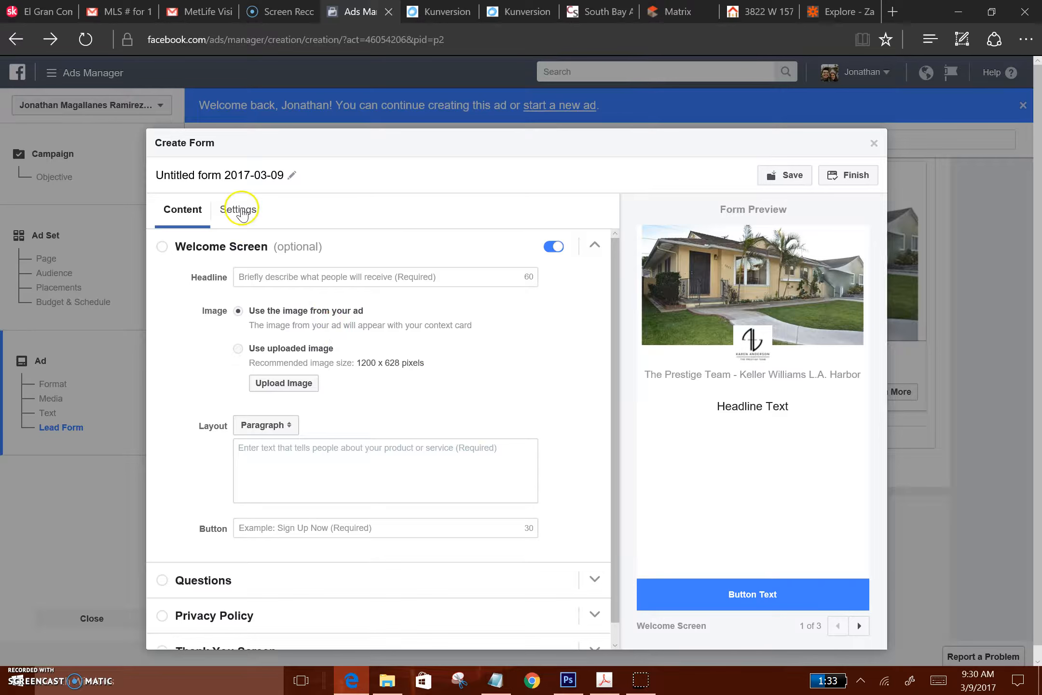
scroll(458, 392, "down", 1)
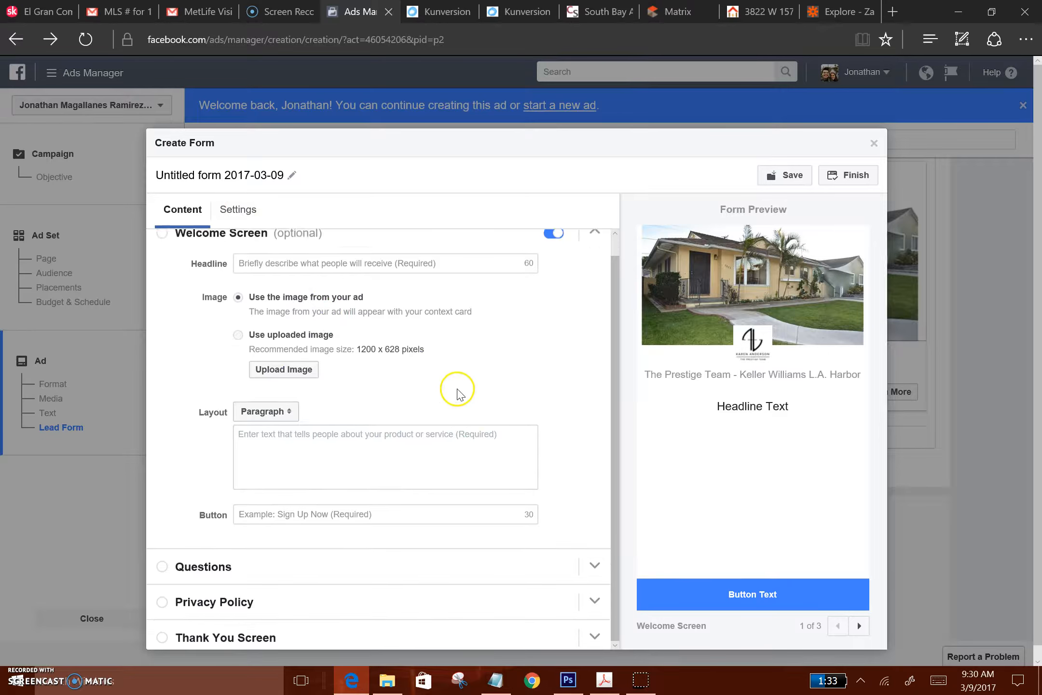
scroll(457, 392, "up", 1)
Set the form's welcome screen headline to "Single Owner El Camino Village Home!"
left_click(352, 274)
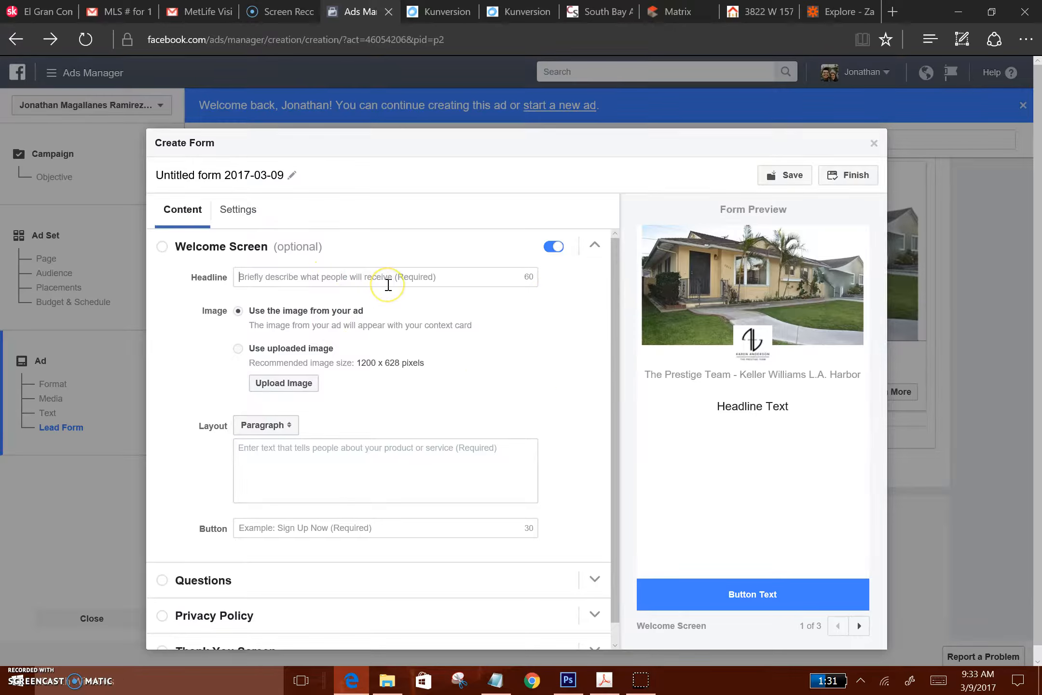
type("Single Onee")
key("BackSpace")
key("BackSpace")
type("wner")
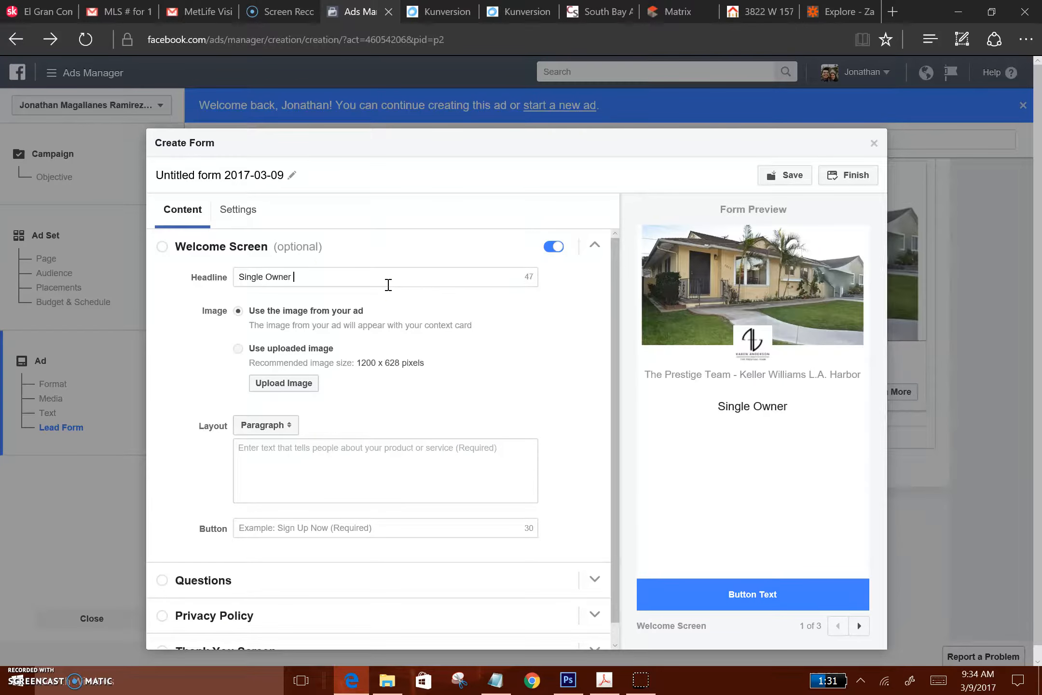
type(" El Camino Village Home!")
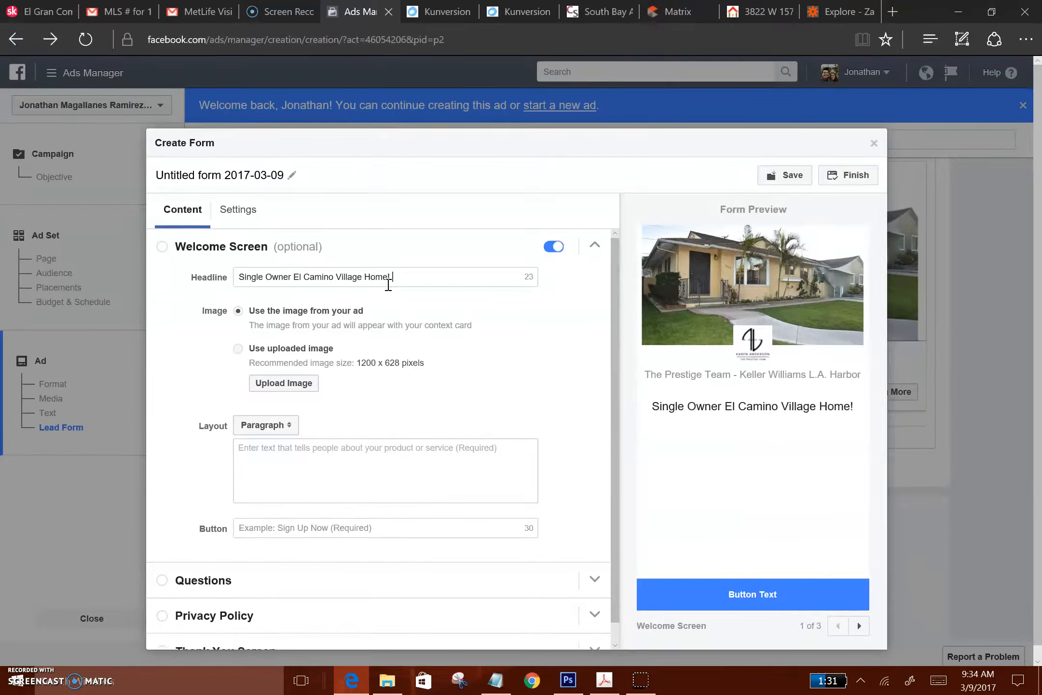
Copy the property description from the listing page and paste it as the welcome screen's paragraph text
left_click(325, 456)
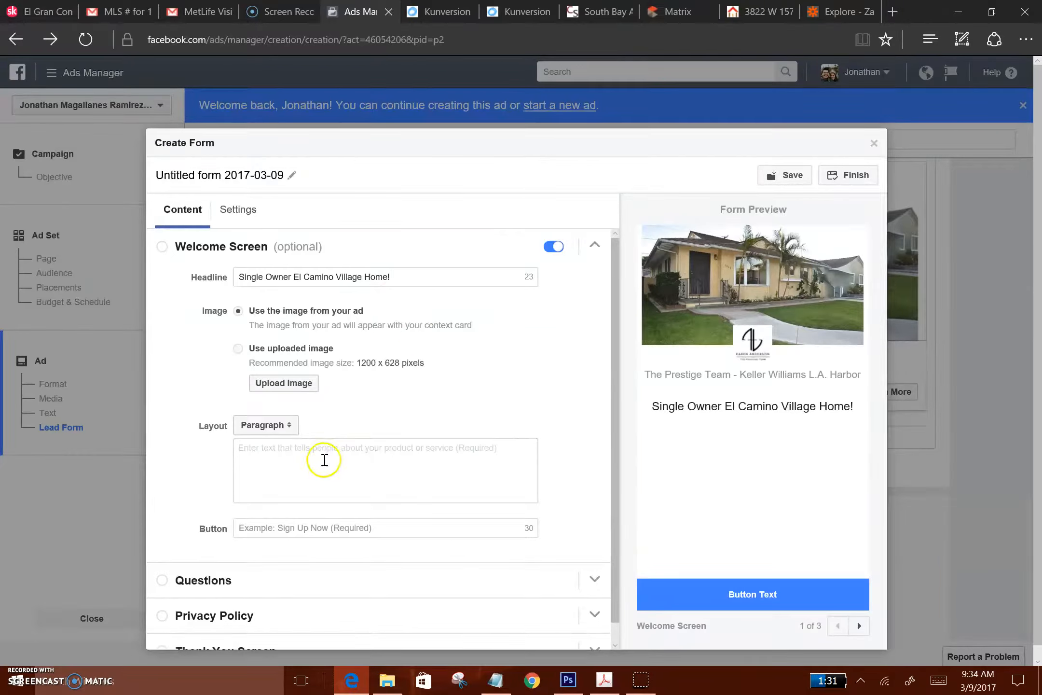
left_click(765, 9)
scroll(285, 459, "down", 5)
scroll(285, 483, "down", 1)
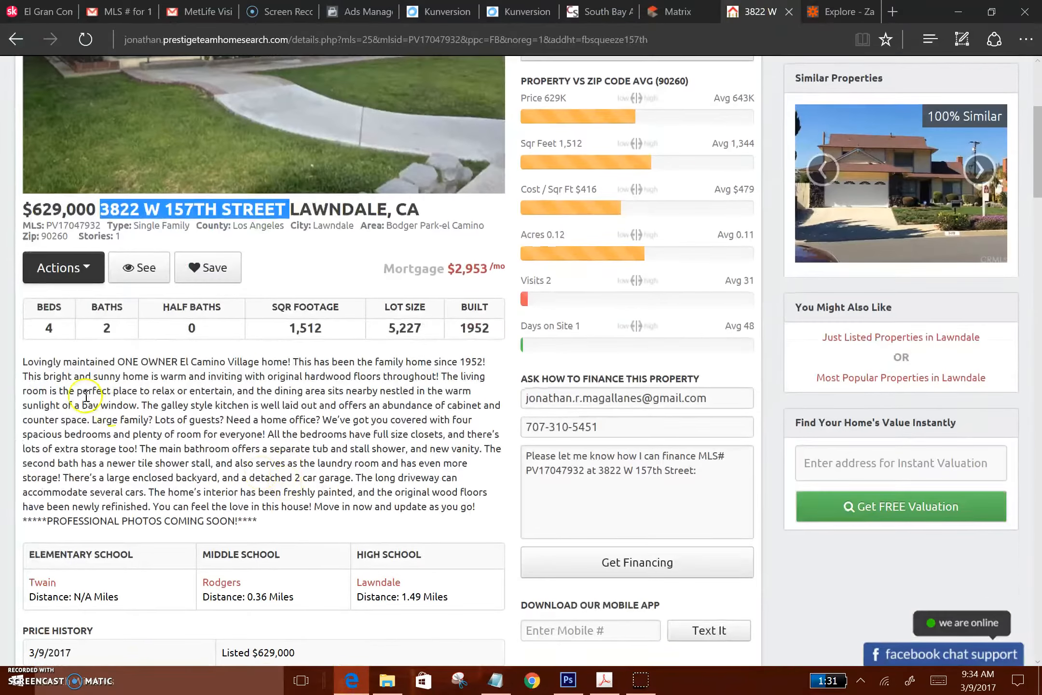
left_click_drag(25, 362, 476, 515)
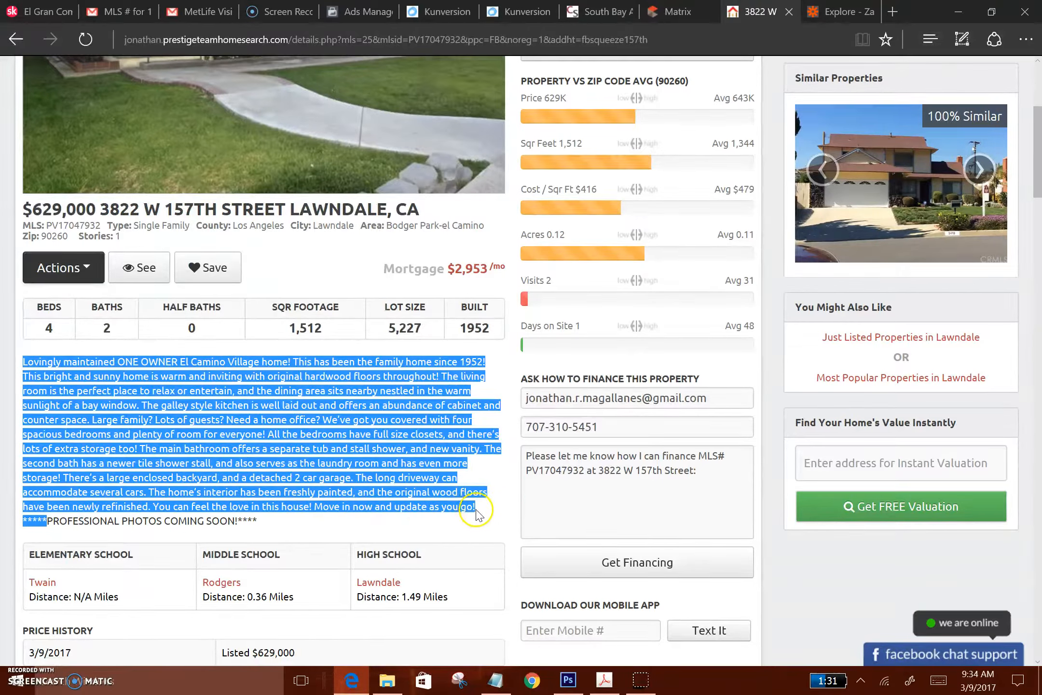
left_click(363, 11)
left_click(321, 458)
key("ctrl+v")
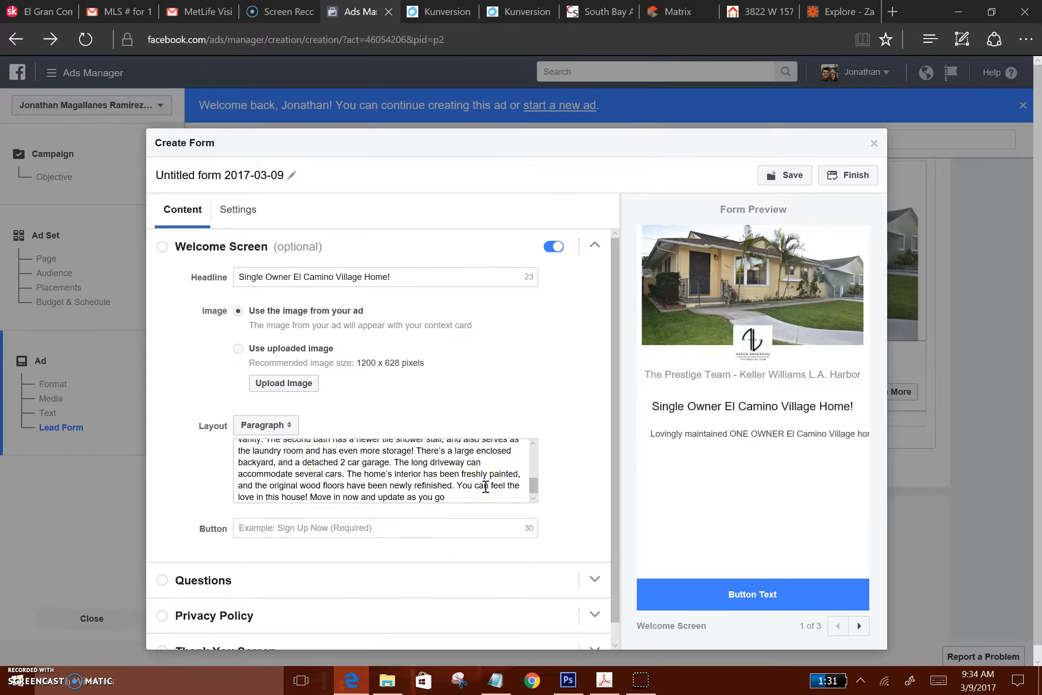
Set the welcome screen's button text to "See Pics & Price!"
left_click(505, 535)
type("See")
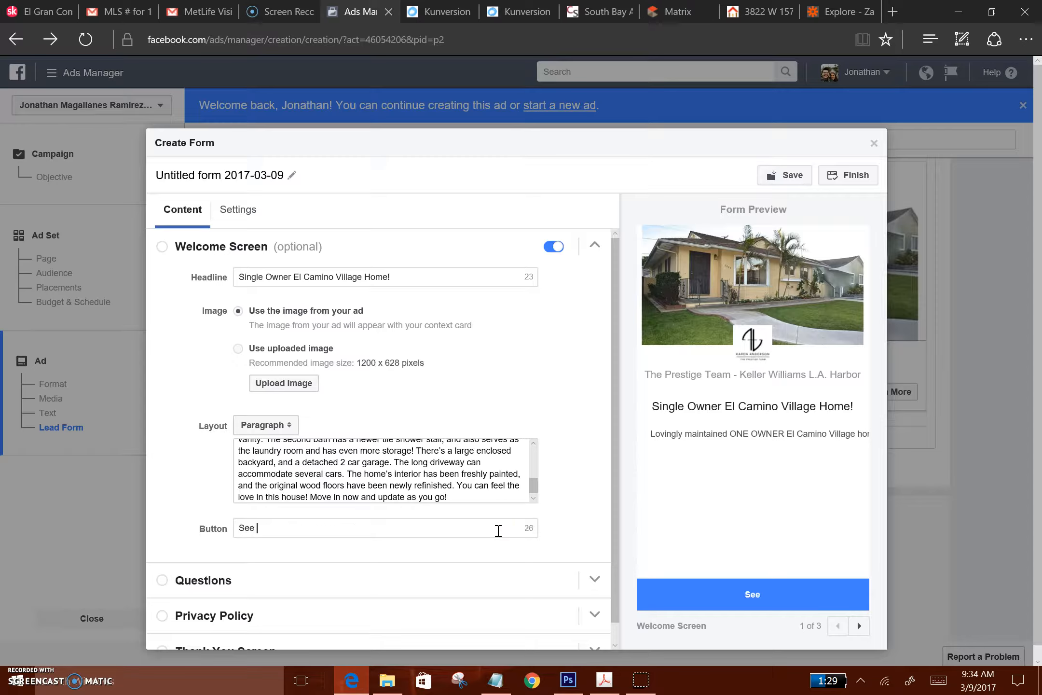
type(" Pics & Price!")
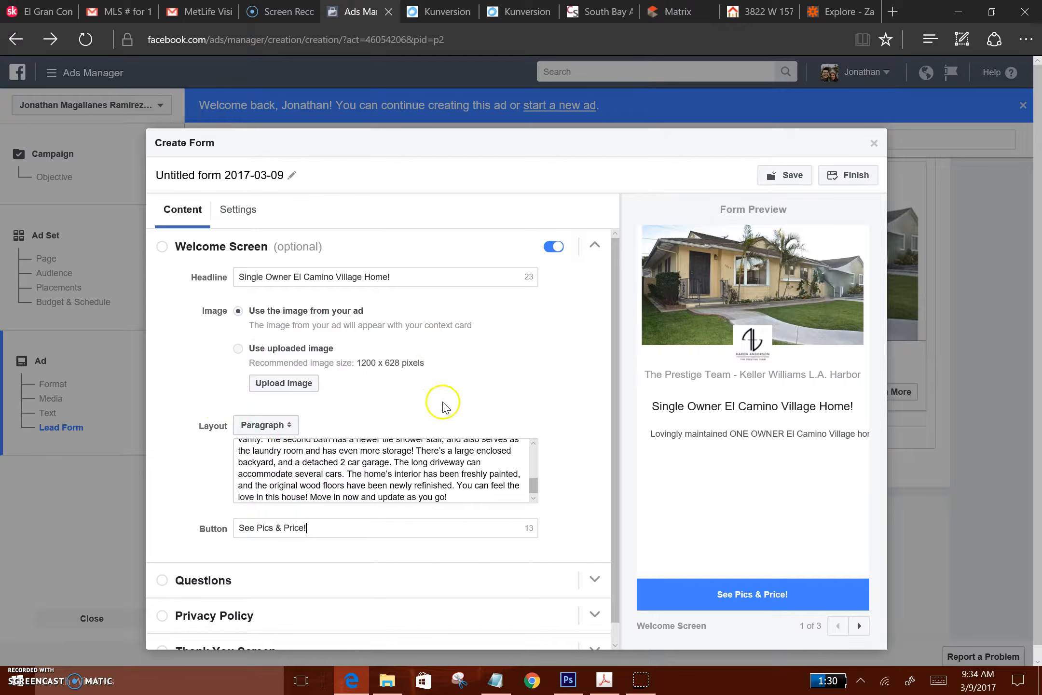
Expand the form's question options and add Phone number to the requested user information
left_click(595, 579)
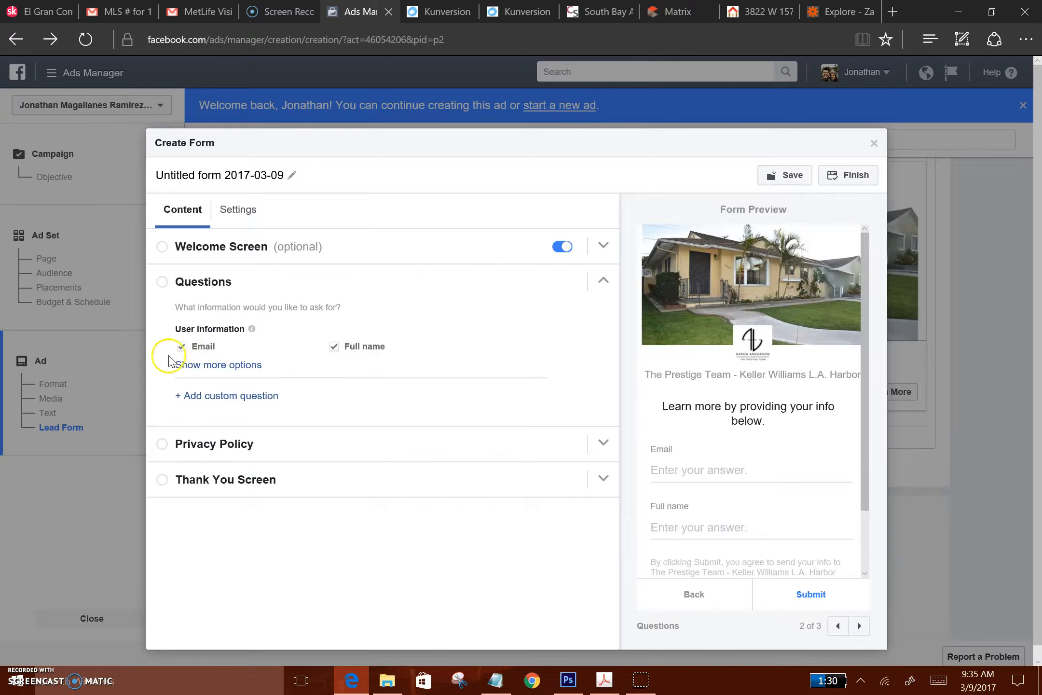
left_click(225, 366)
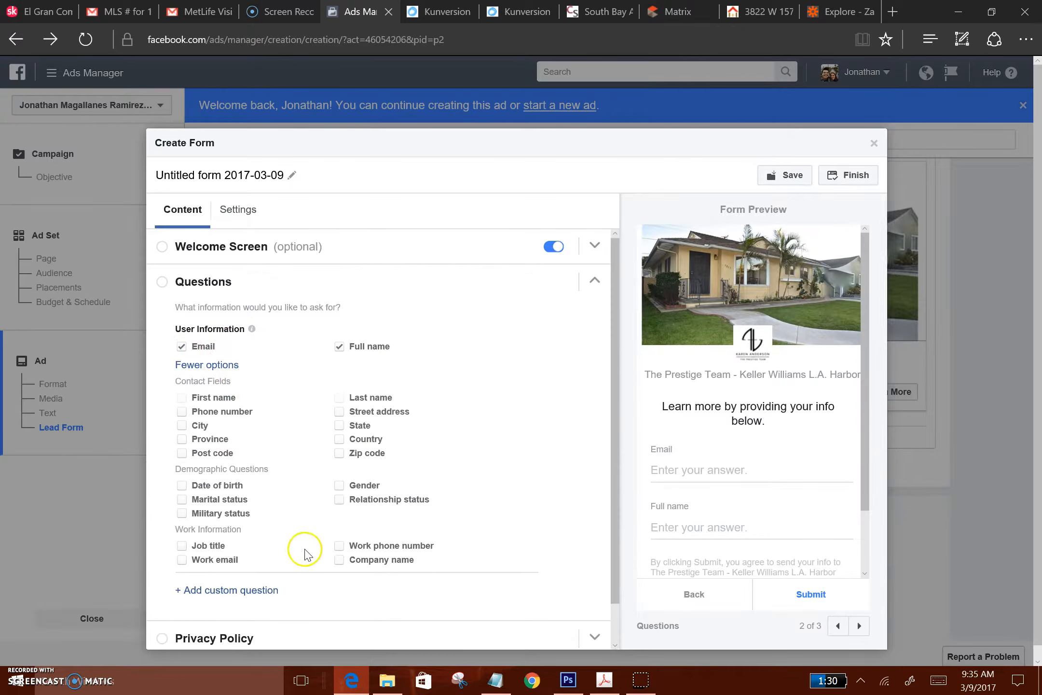
left_click(181, 411)
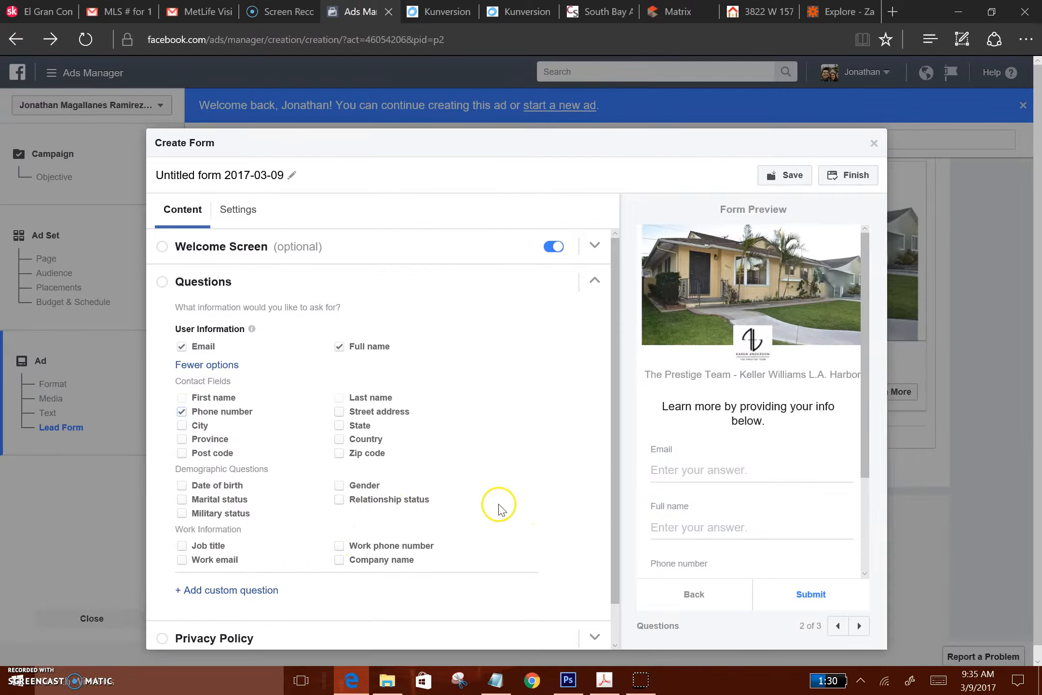
scroll(510, 427, "down", 1)
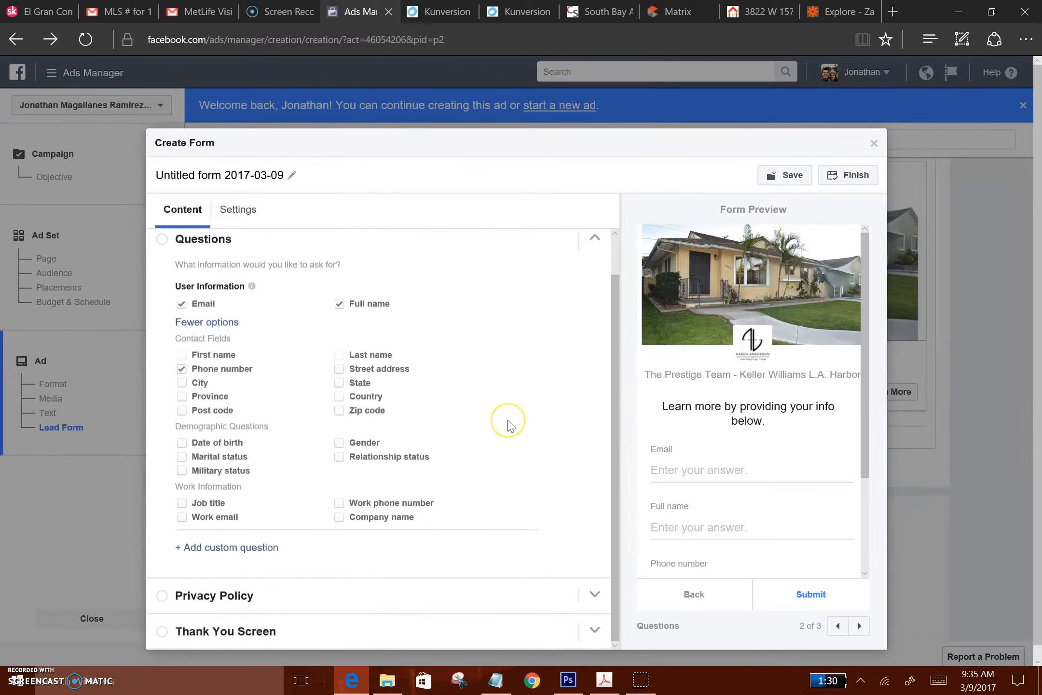
scroll(509, 426, "up", 2)
scroll(511, 426, "down", 2)
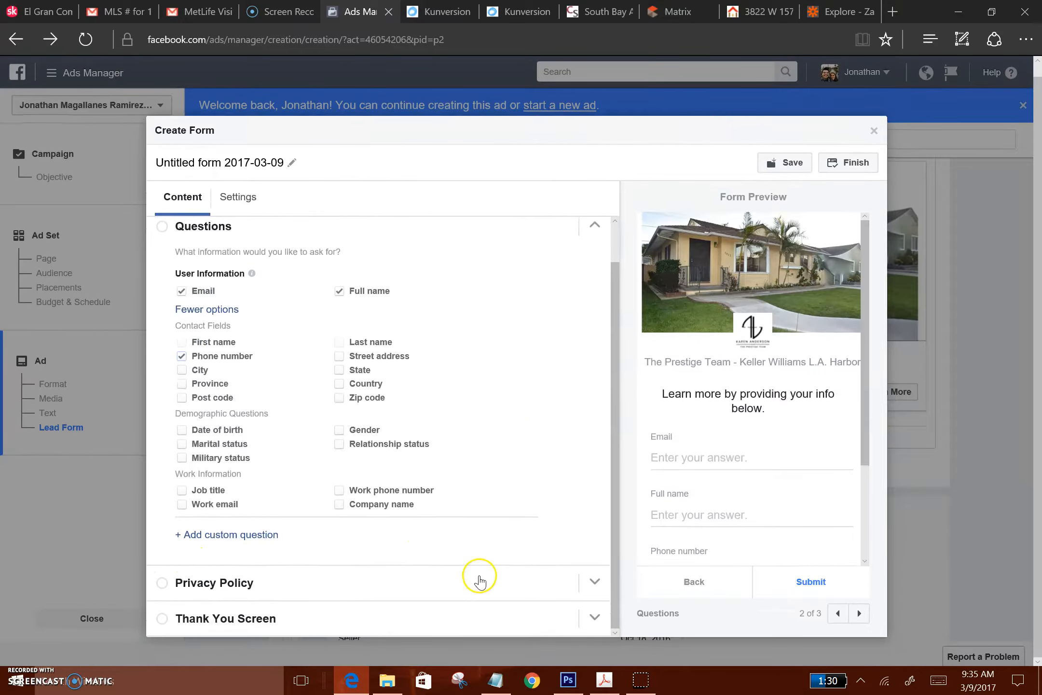
Enter prestigeteamhomesearch.com/privacy.php as the privacy policy's link text and open the Thank You Screen section
left_click(595, 581)
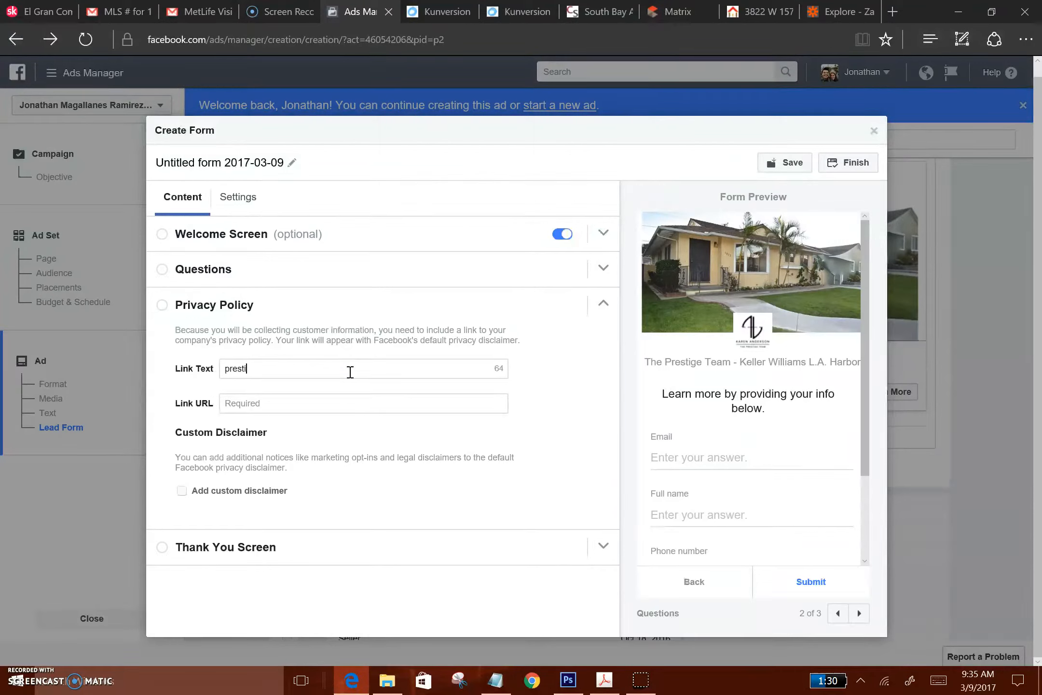
type("amhomesearch.com/privacy.php")
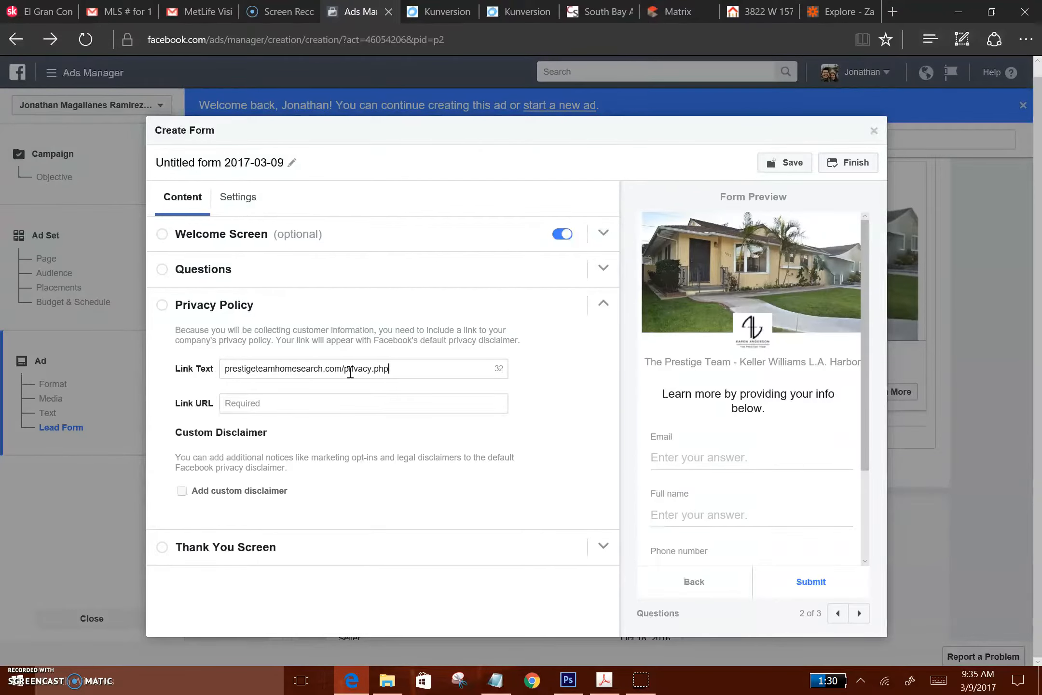
left_click(350, 480)
left_click(602, 549)
left_click(286, 392)
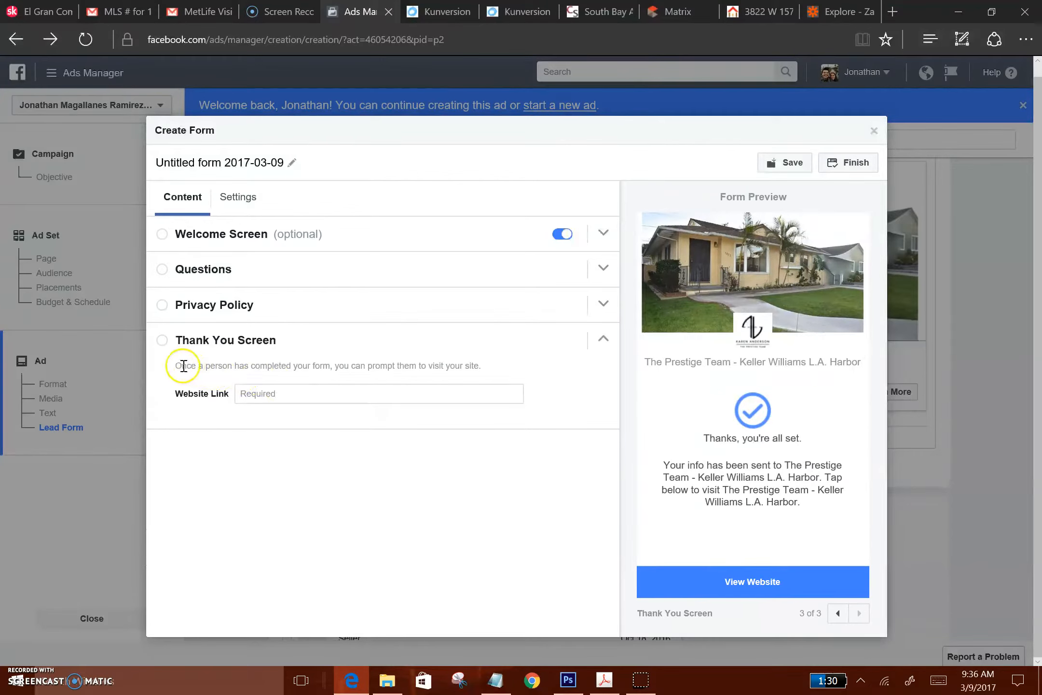
left_click(344, 391)
key("ctrl+v")
triple_click(380, 394)
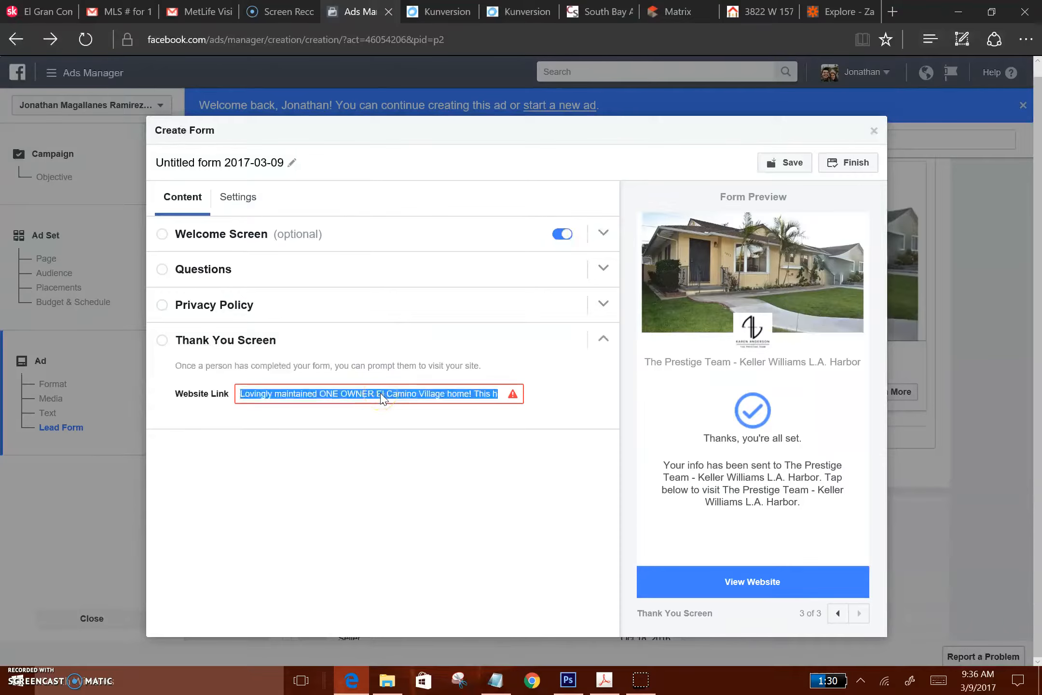
key("BackSpace")
Copy the property listing page's full web address and paste it as the thank-you screen's website link
left_click(764, 15)
scroll(349, 267, "up", 5)
left_click(337, 41)
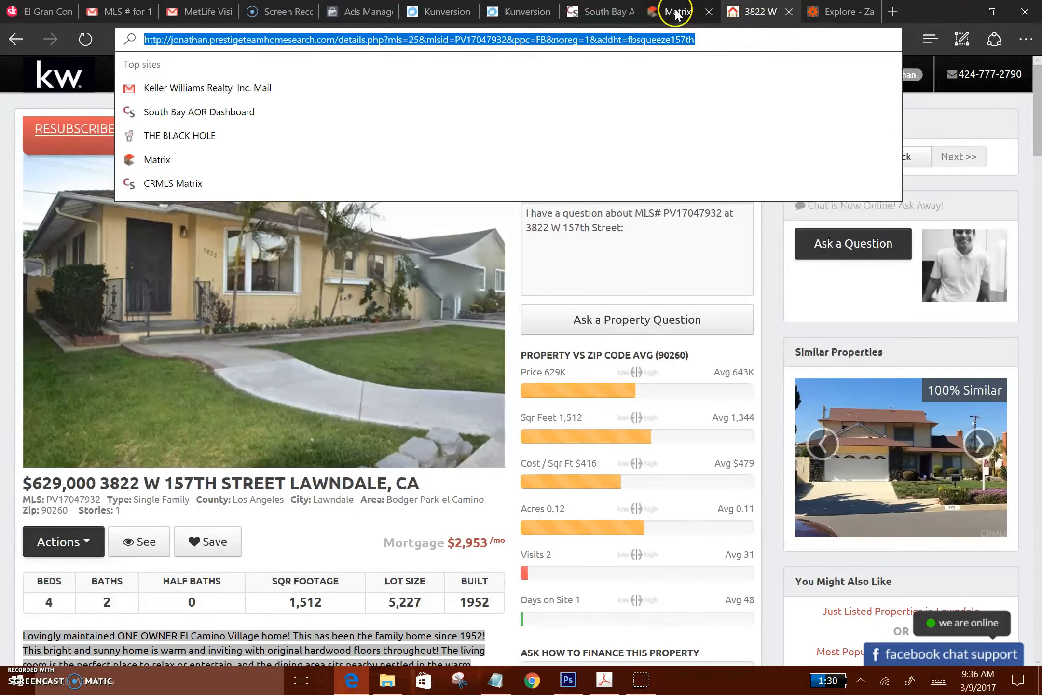
left_click(357, 12)
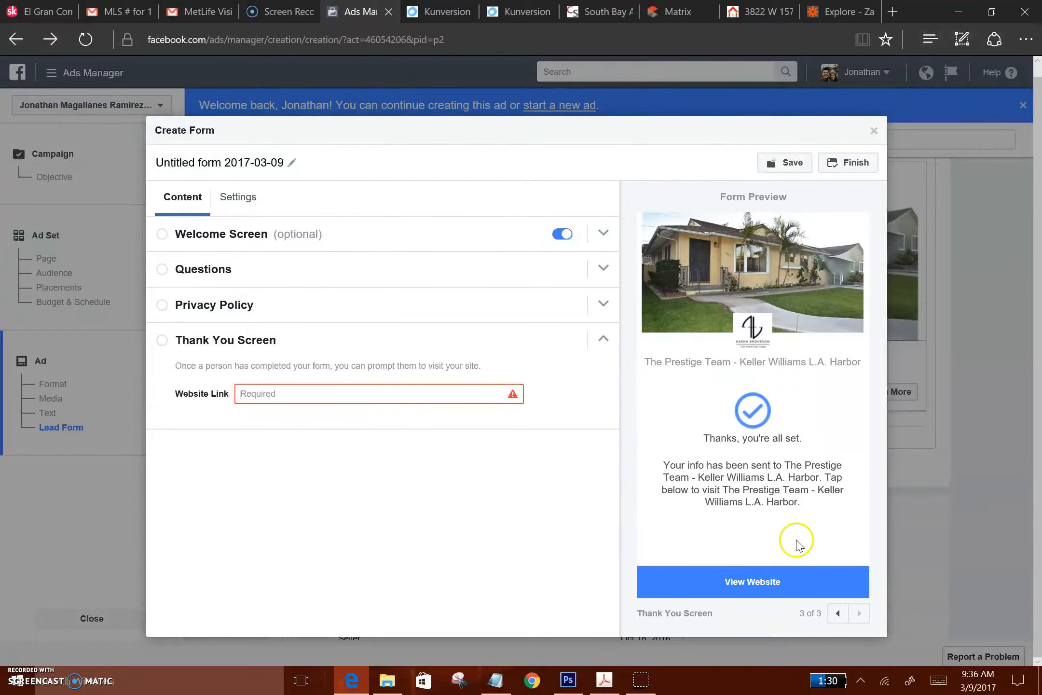
left_click(392, 391)
key("ctrl+v")
left_click(374, 457)
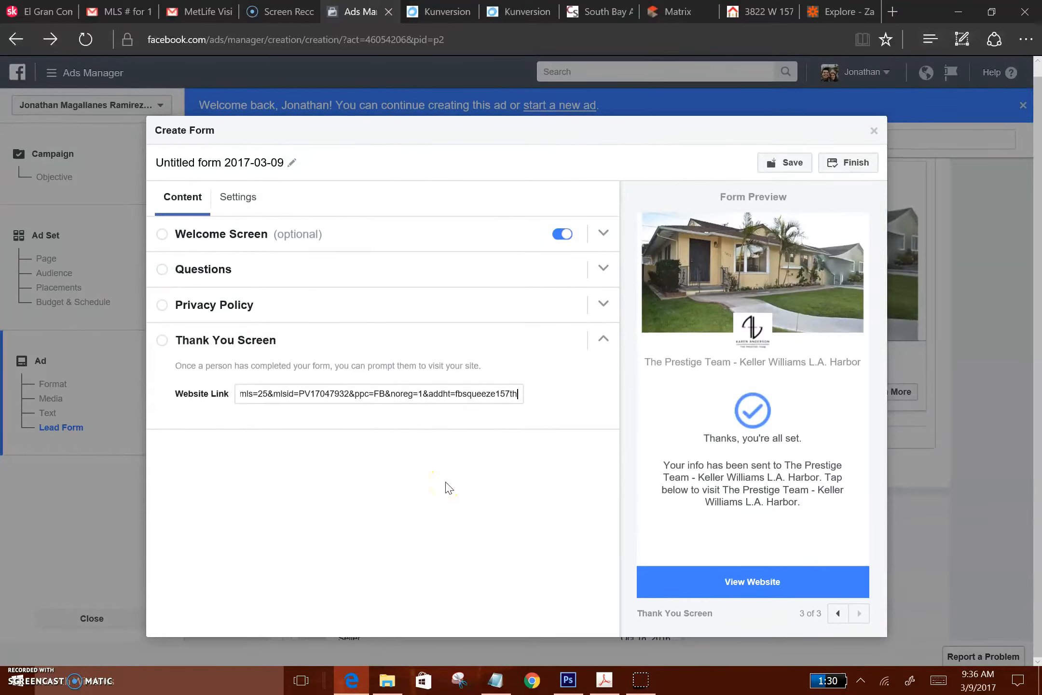
Try to finish the form, and copy the privacy policy's link text prestigeteamhomesearch.com/privacy.php into its Link URL
left_click(839, 168)
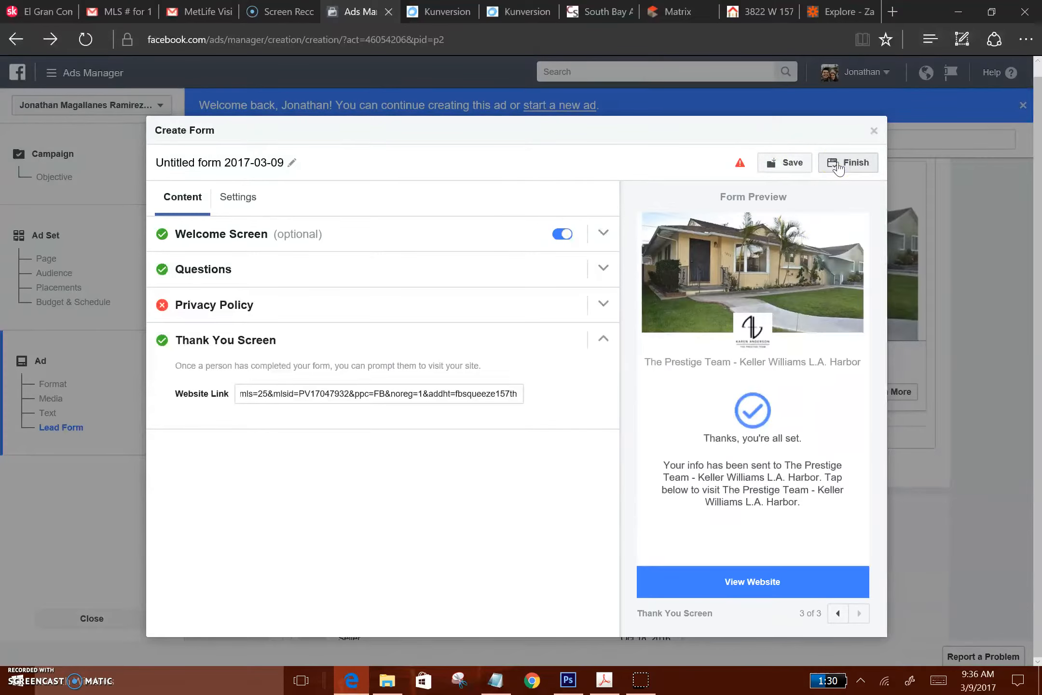
left_click(602, 303)
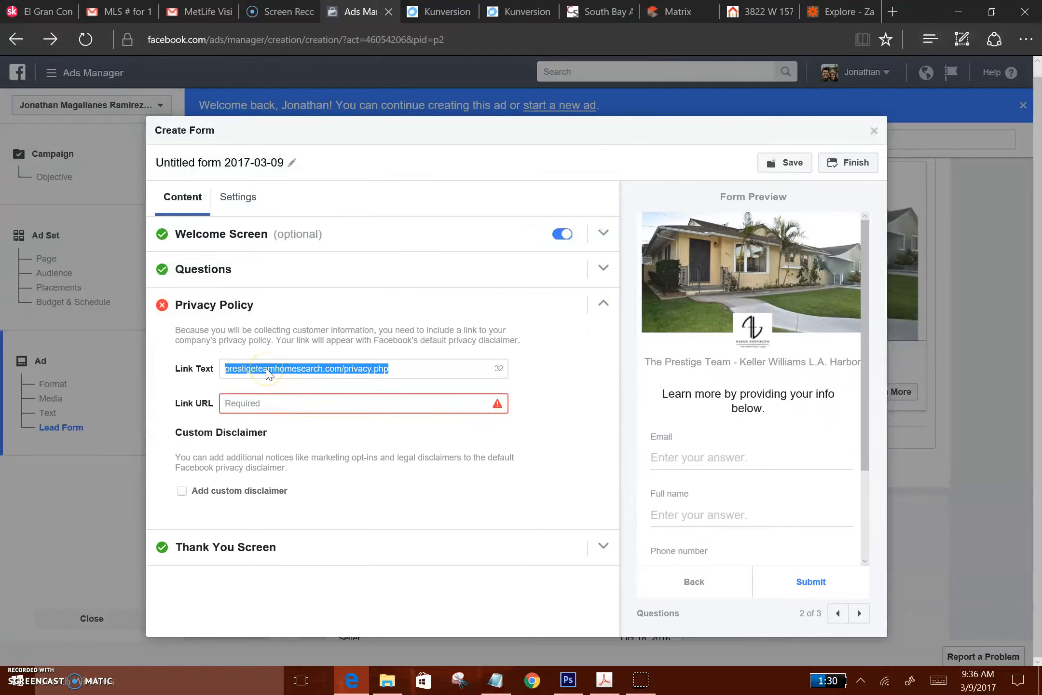
left_click(295, 401)
type("prestigeteamhomesearch.com/privacy.php")
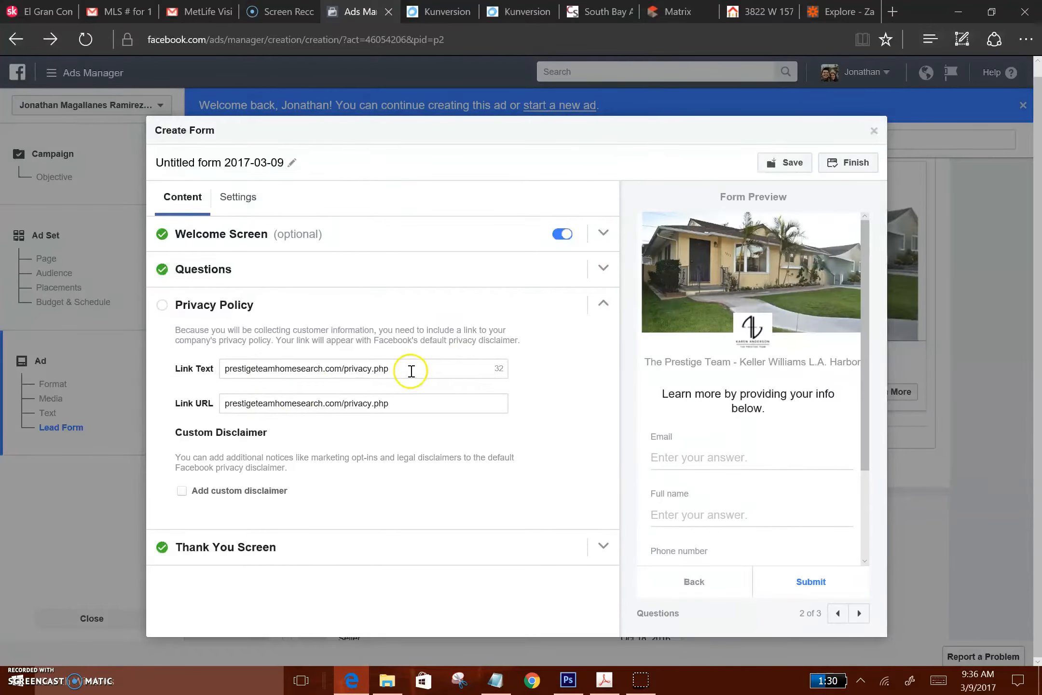
Replace the privacy policy's link text with "Privacy Policy" and finish the lead form
triple_click(372, 365)
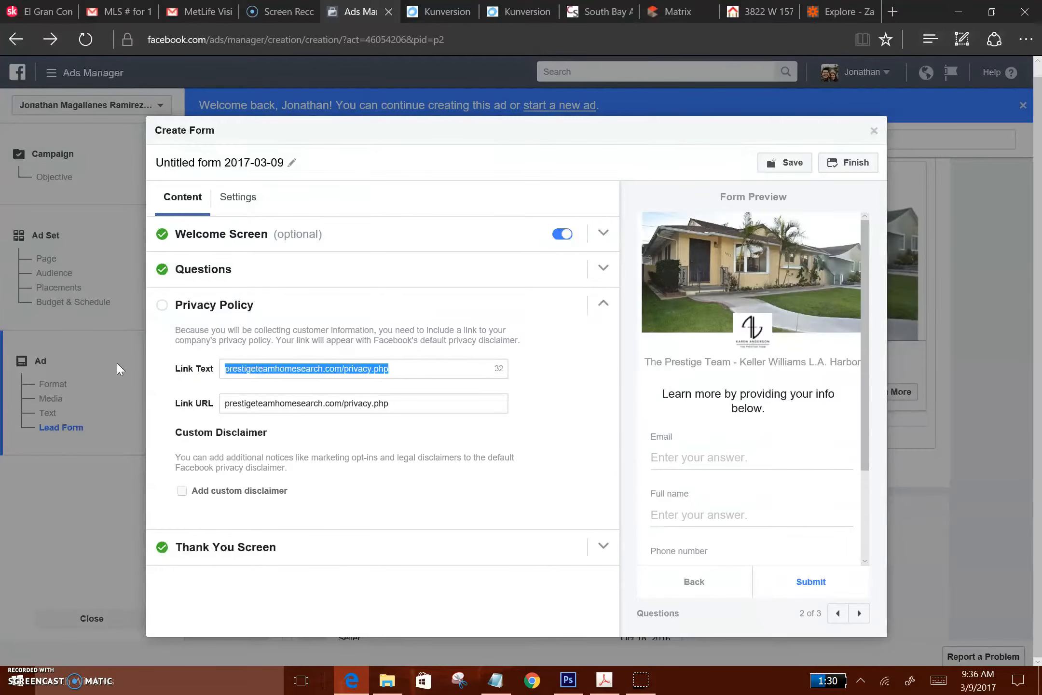
type("Privacy Policy")
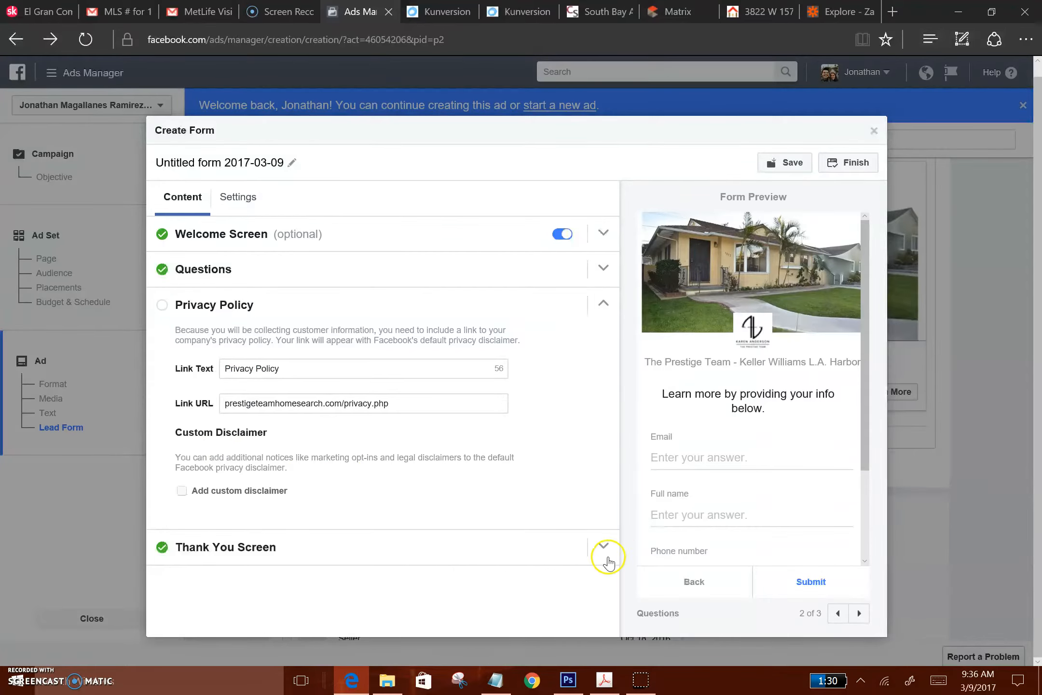
left_click(853, 162)
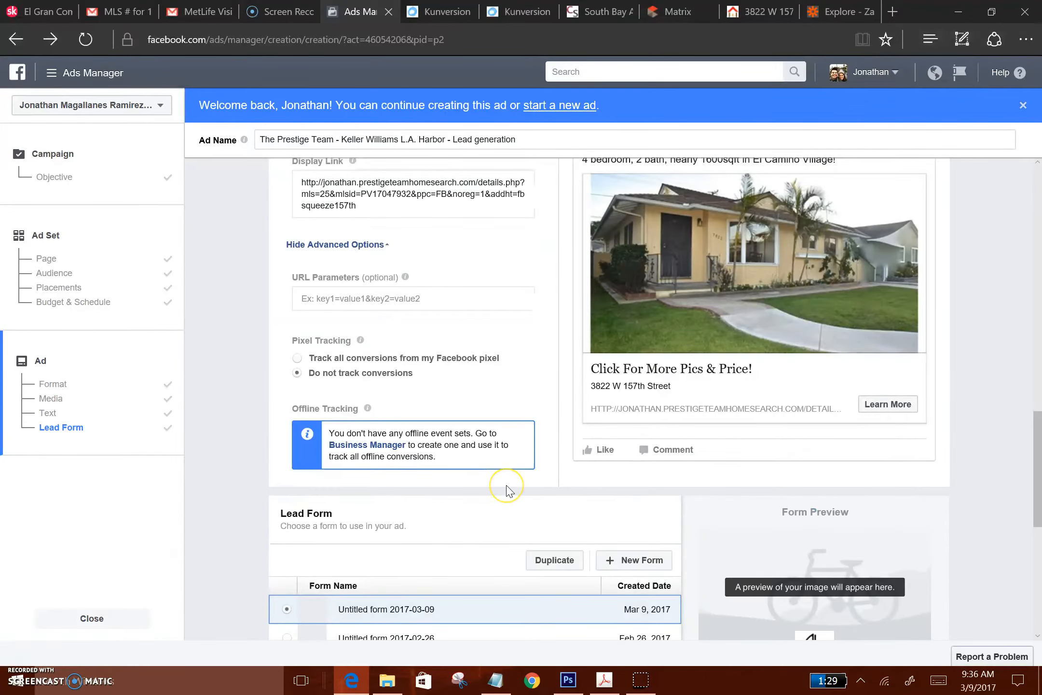
Shorten the ad's display link to prestigeteamhomesearch.com, removing the page path, the http prefix and the subdomain
scroll(507, 486, "up", 1)
scroll(506, 486, "down", 3)
scroll(507, 485, "up", 3)
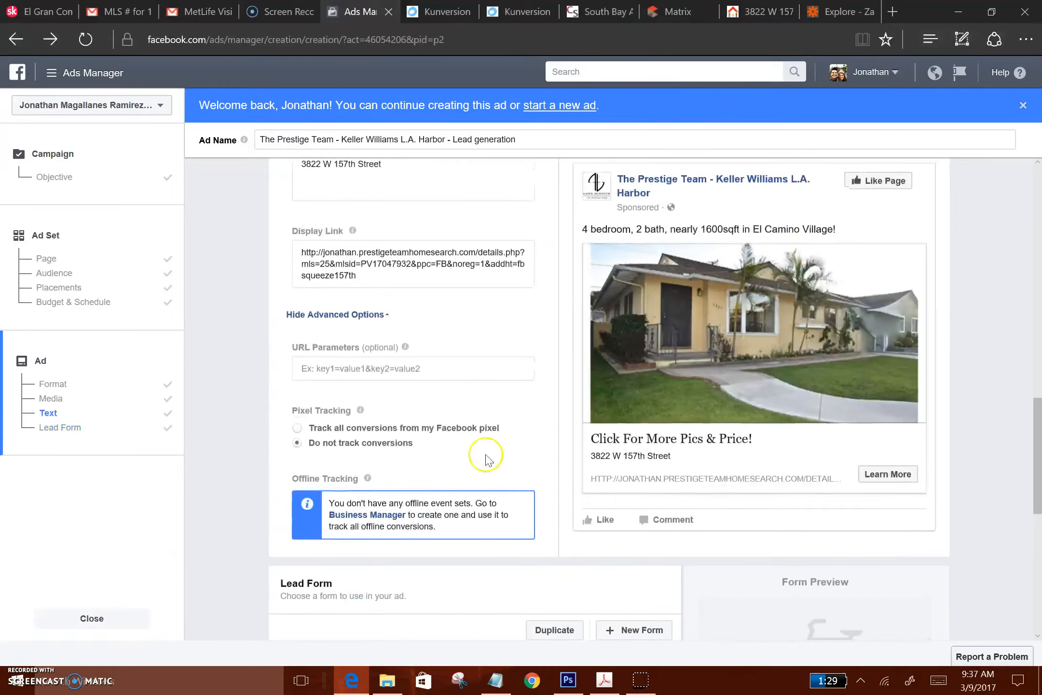
scroll(489, 459, "up", 3)
left_click(372, 424)
left_click_drag(372, 426, 483, 400)
key("BackSpace")
key("BackSpace")
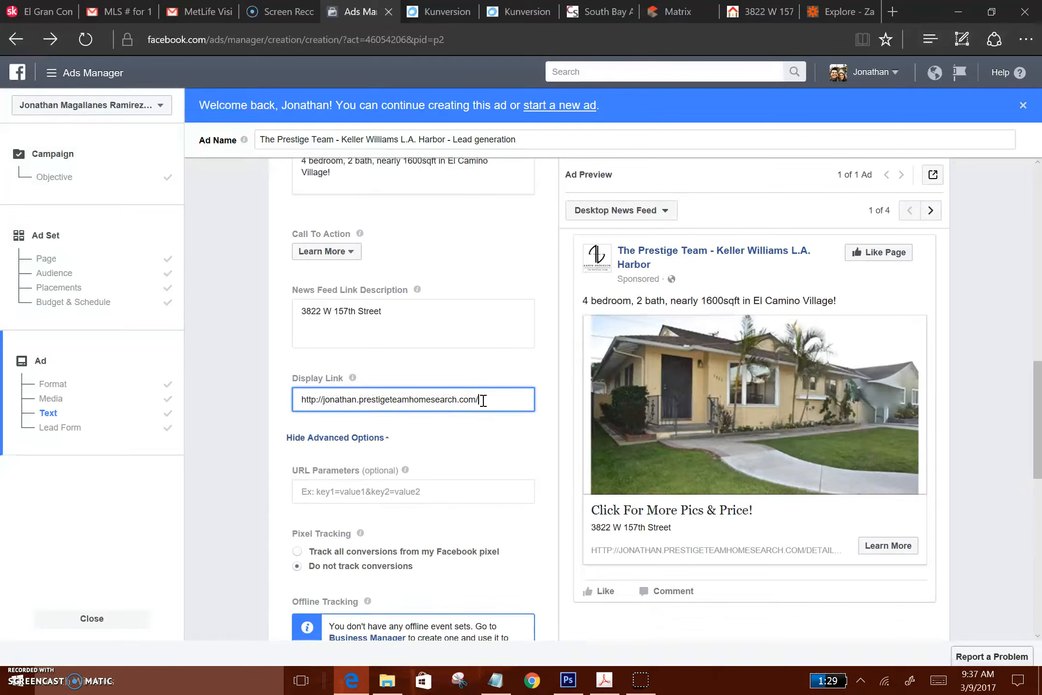
left_click(321, 399)
key("BackSpace")
key("BackSpace")
key("BackSpace")
key("BackSpace")
key("BackSpace")
key("BackSpace")
key("BackSpace")
key("BackSpace")
key("BackSpace")
key("BackSpace")
key("BackSpace")
key("BackSpace")
key("BackSpace")
key("BackSpace")
key("BackSpace")
key("BackSpace")
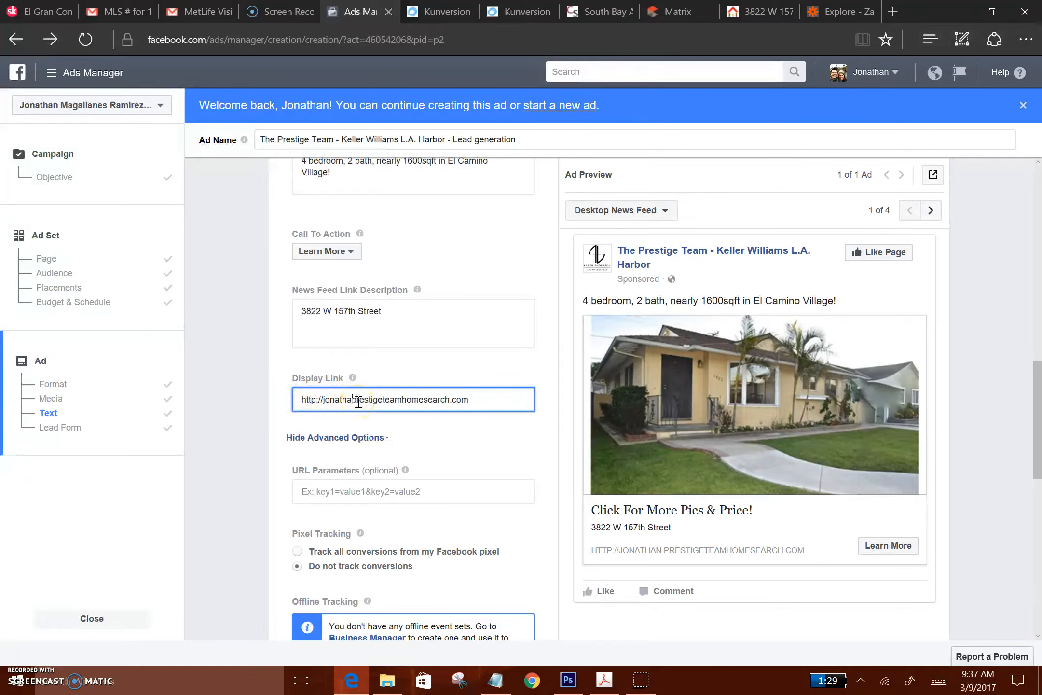
left_click(414, 493)
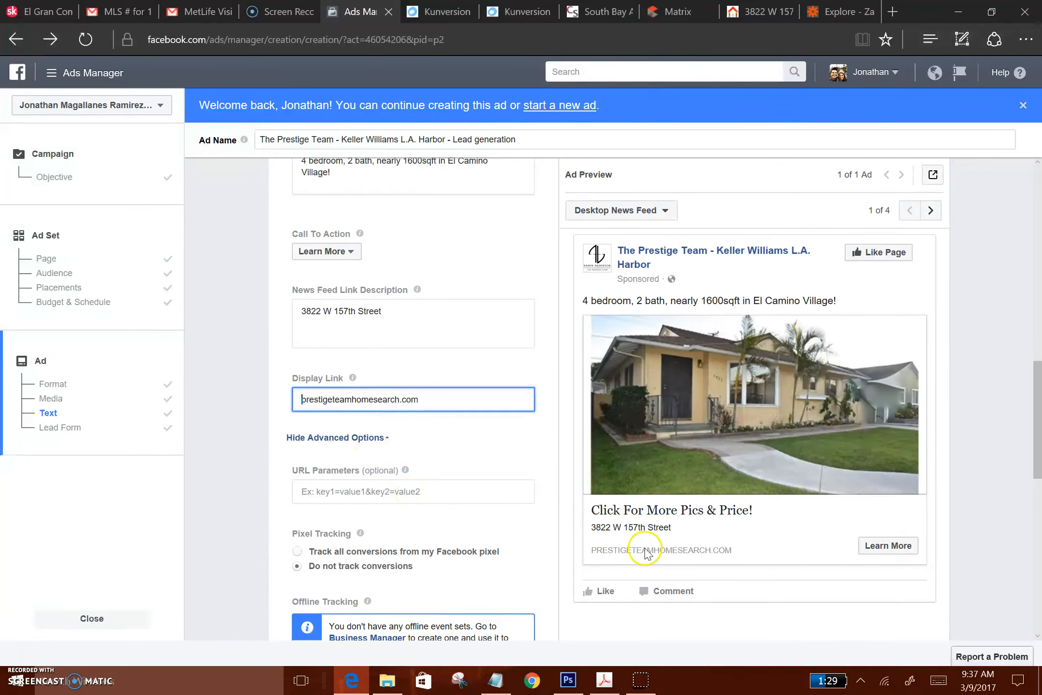
Review the campaign, ad set and ad details in the order summary and place the order
scroll(467, 566, "down", 13)
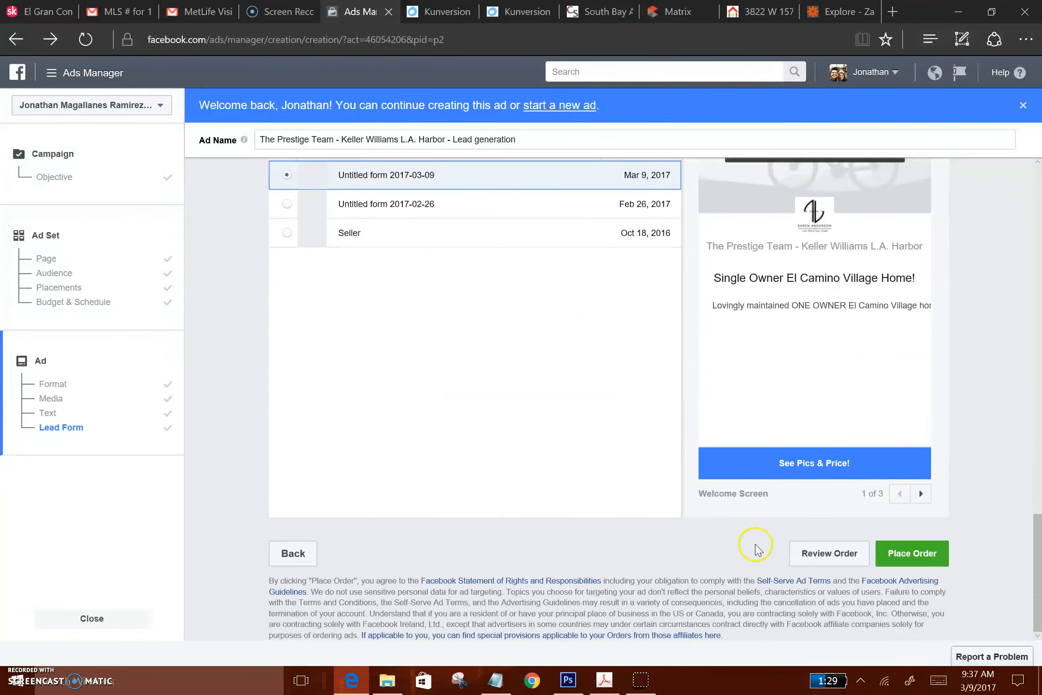
left_click(815, 556)
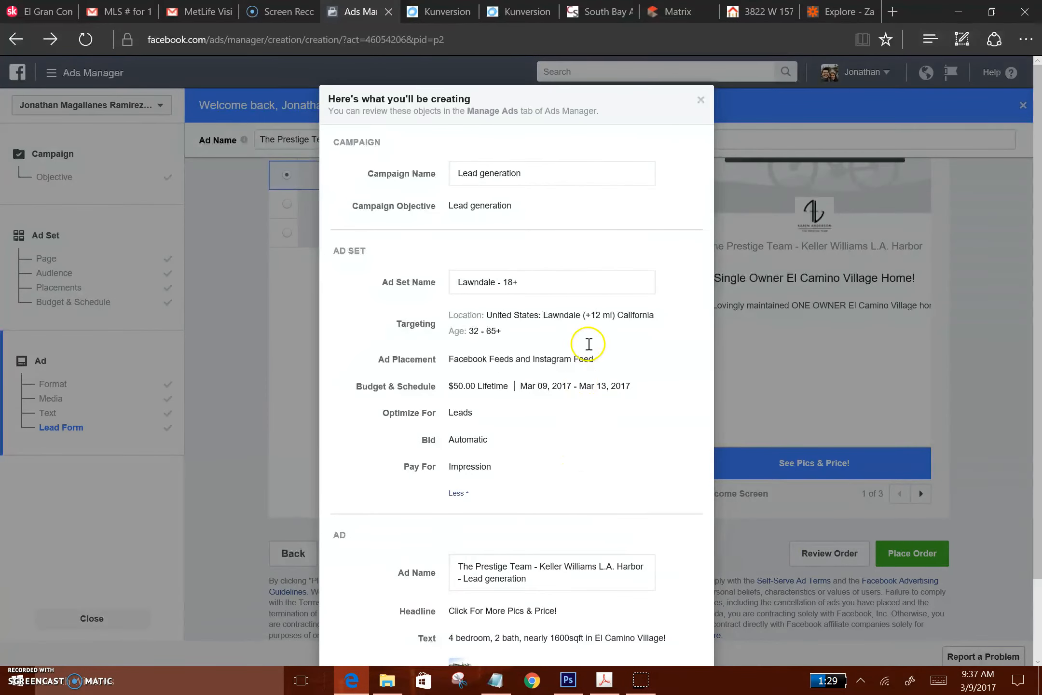
scroll(507, 468, "down", 2)
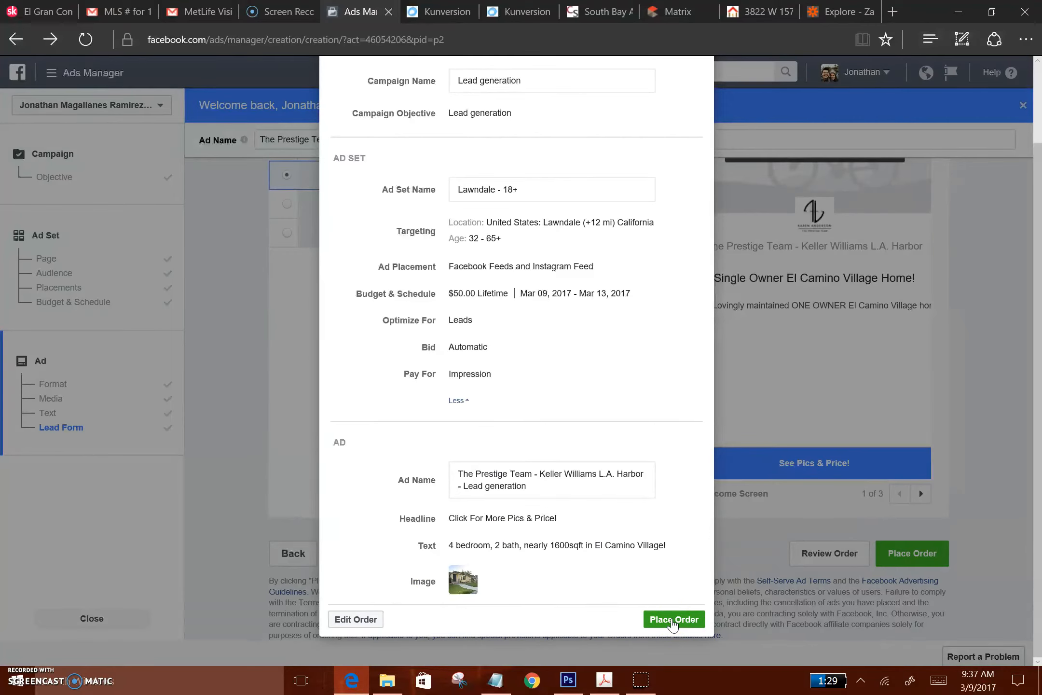
left_click(673, 620)
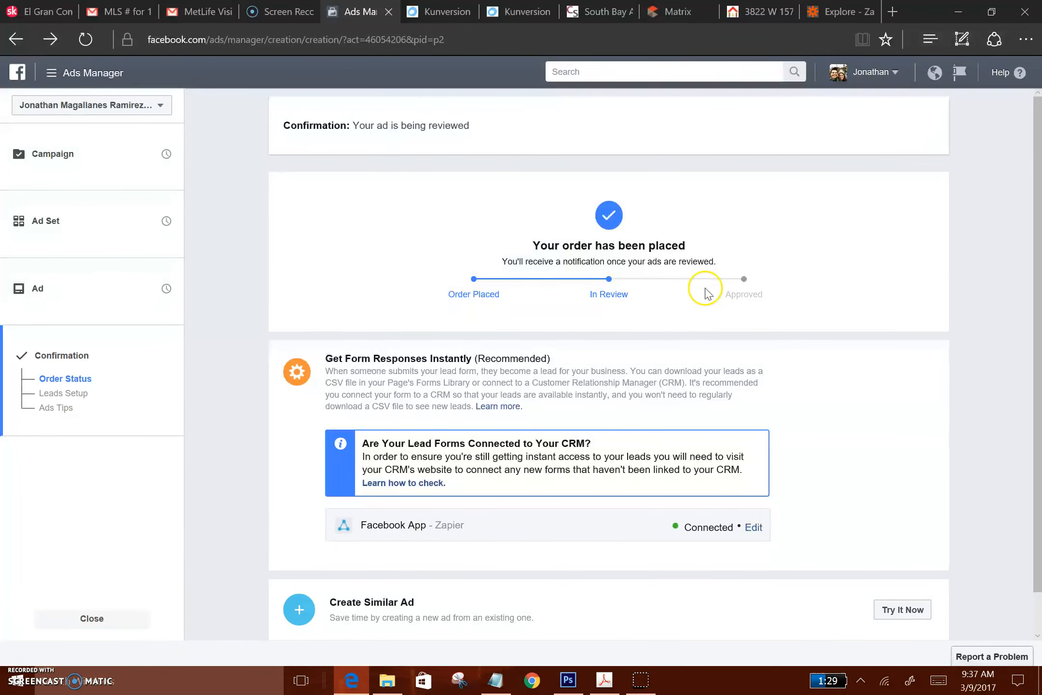
scroll(717, 369, "down", 1)
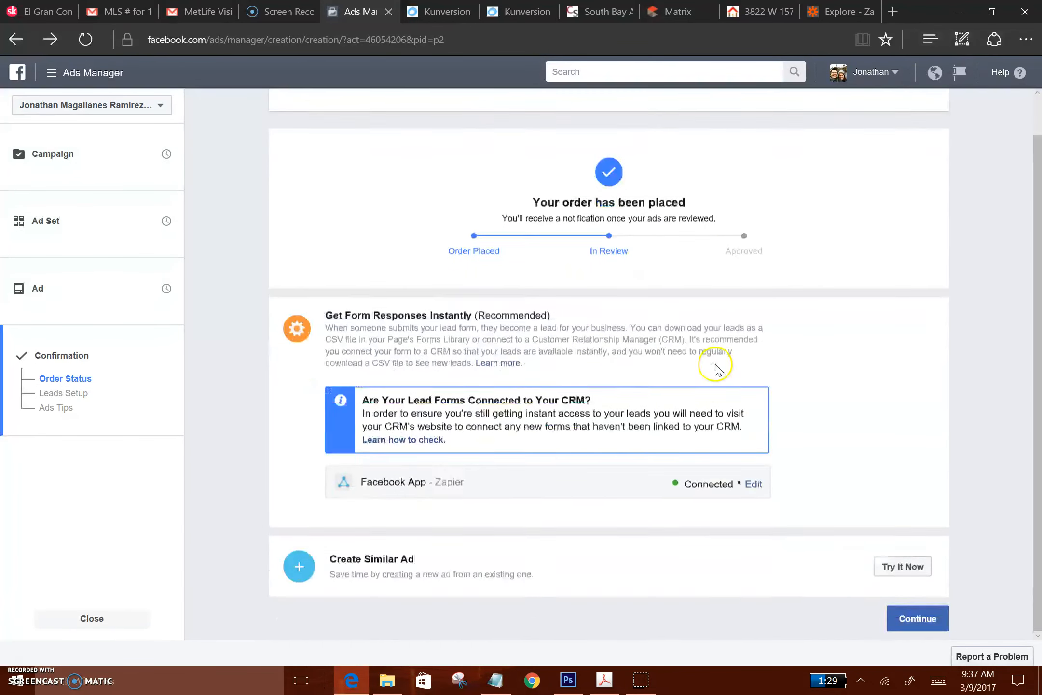